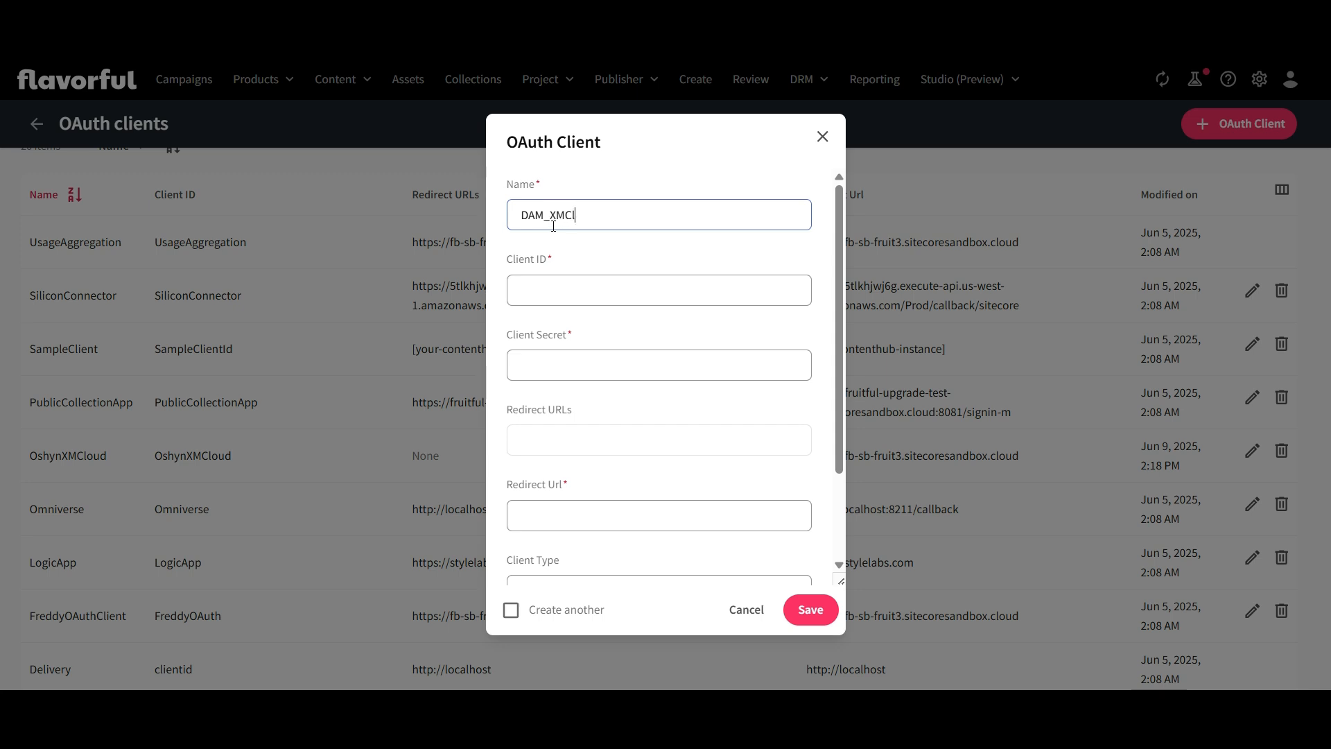
Fill in the new OAuth client's client ID and paste the client secret
{"action": "key", "text": "Tab"}
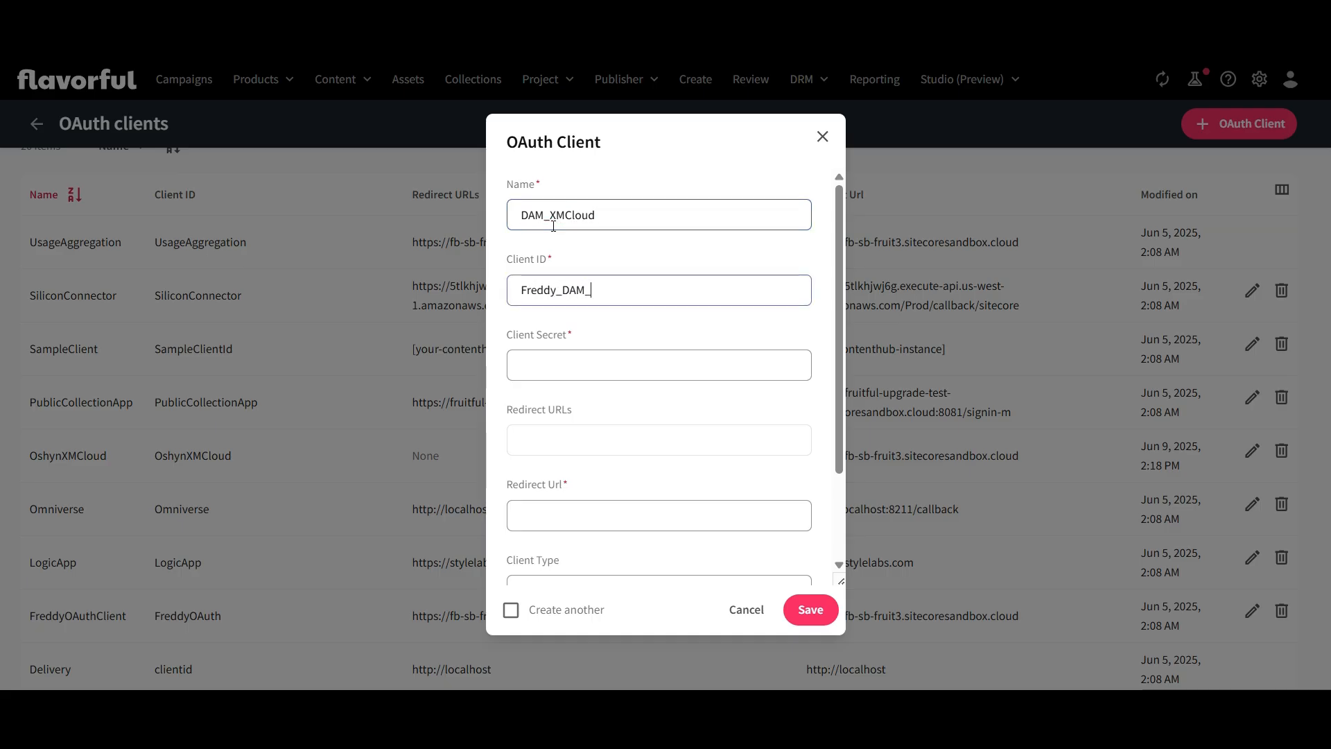
{"action": "type", "text": "Freddy_DAM_XMCloud"}
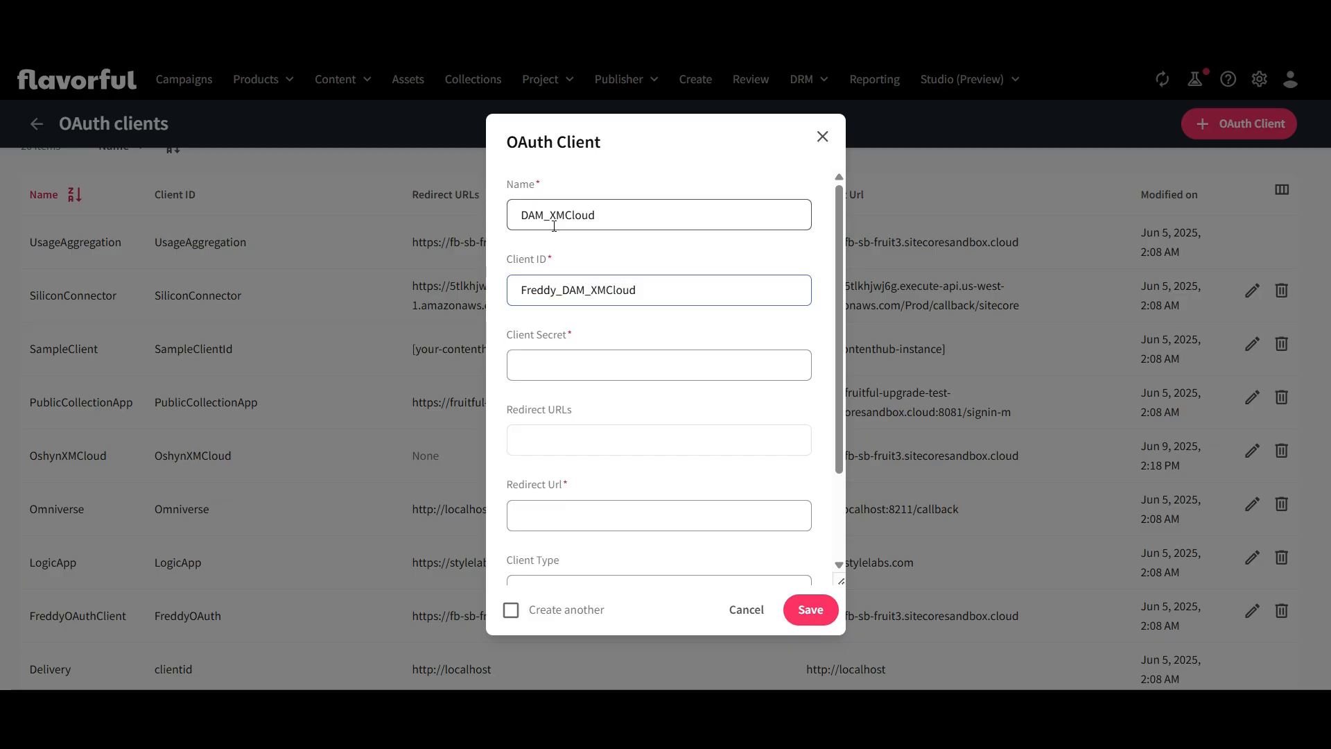
{"action": "key", "text": "alt+Tab"}
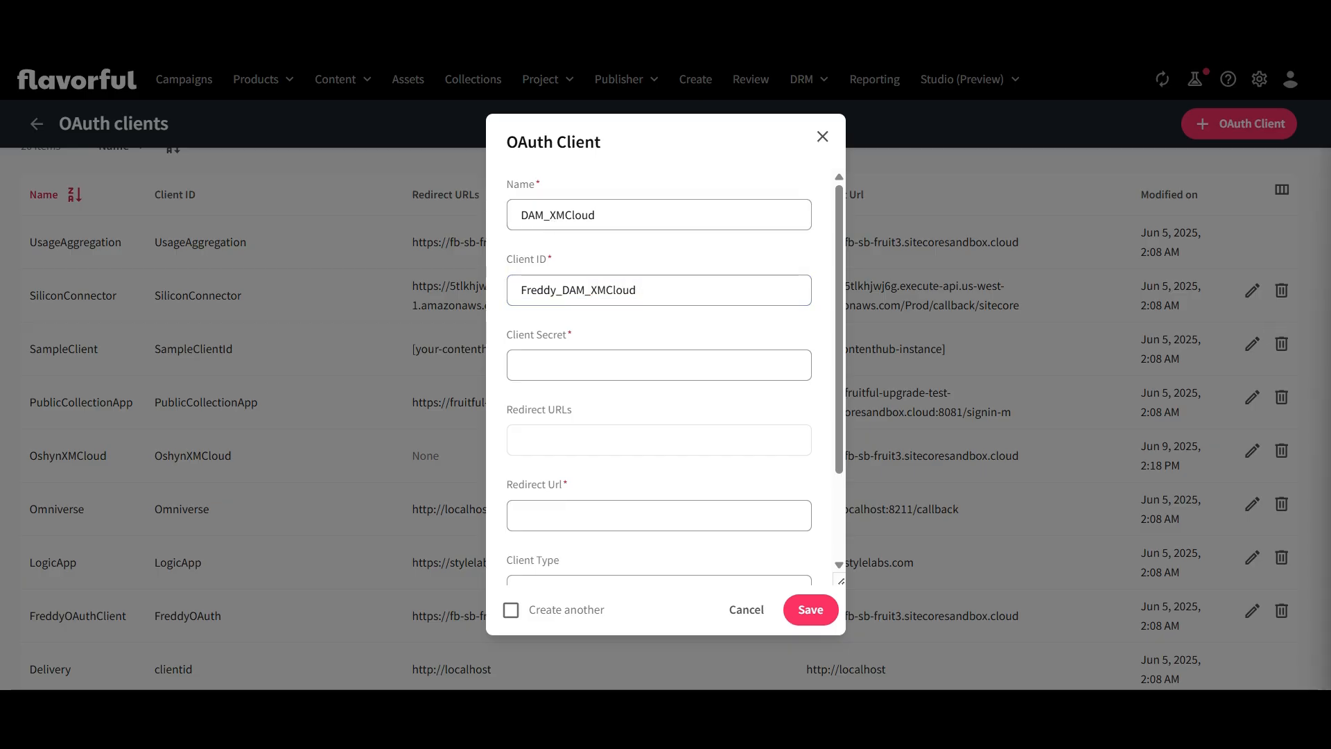
{"action": "left_click", "coordinate": [582, 366]}
{"action": "key", "text": "ctrl+v"}
{"action": "key", "text": "alt+Tab"}
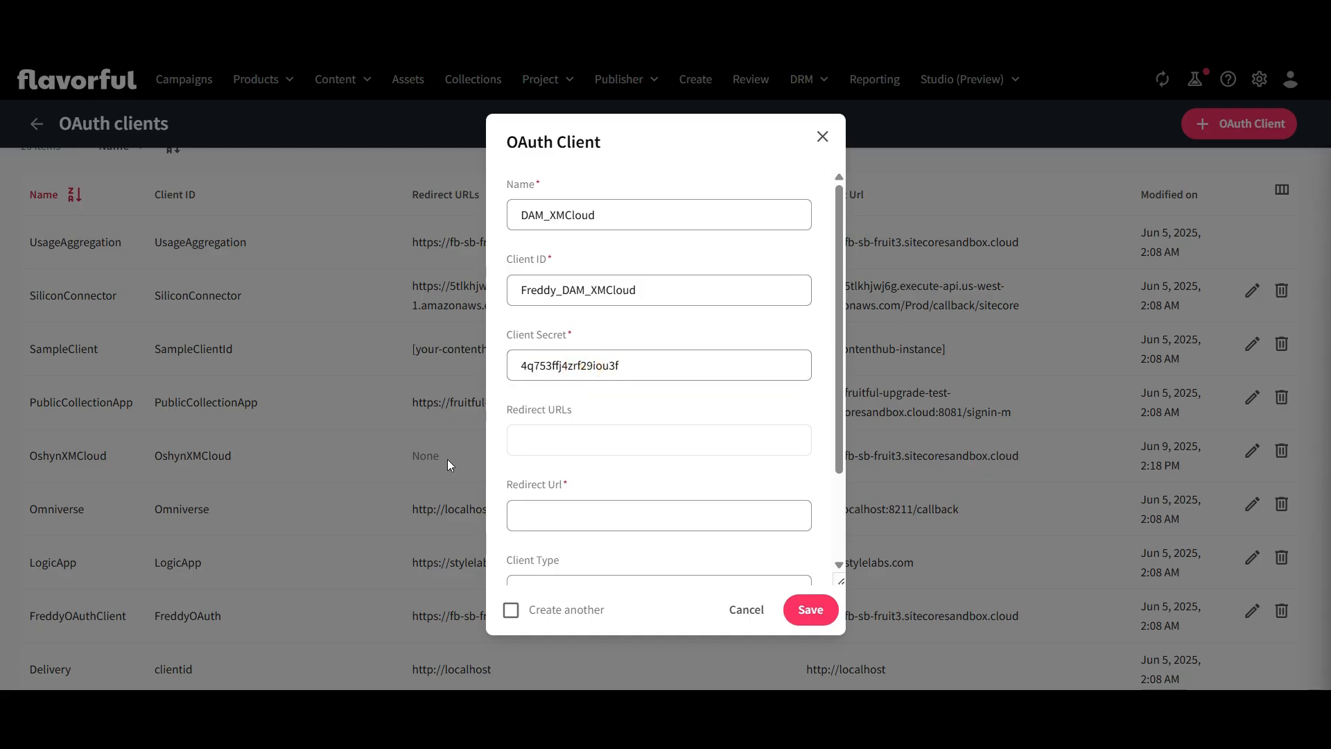
{"action": "left_click", "coordinate": [618, 441]}
{"action": "type", "text": "https://fb-sb-fruit3.sitecoresandbox.cloud"}
{"action": "key", "text": "Return"}
{"action": "left_click", "coordinate": [574, 511]}
{"action": "type", "text": "https://fb-sb-fruit3.sitecoresandbox.cloud"}
Set the OAuth client's client type to Client Credentials
{"action": "scroll", "coordinate": [655, 484], "scroll_direction": "down", "scroll_amount": 1}
{"action": "scroll", "coordinate": [656, 483], "scroll_direction": "down", "scroll_amount": 3}
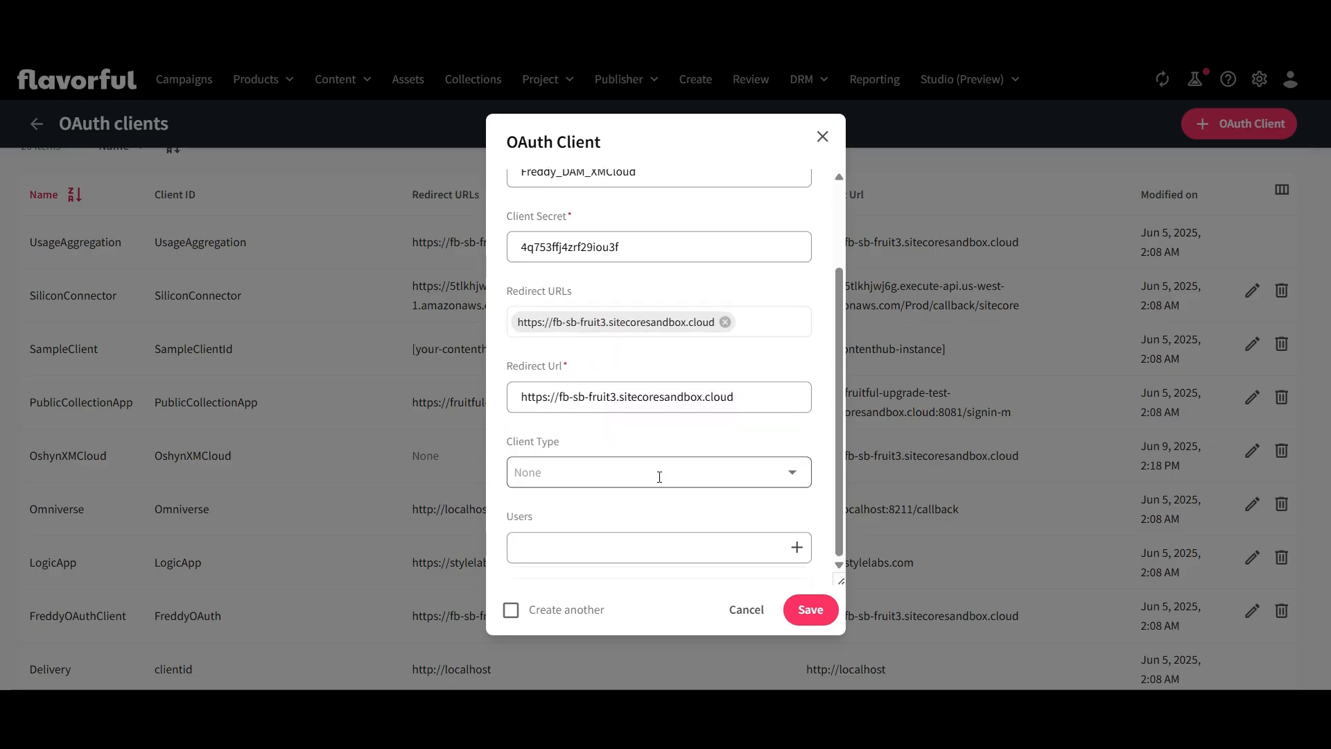
{"action": "left_click", "coordinate": [788, 477]}
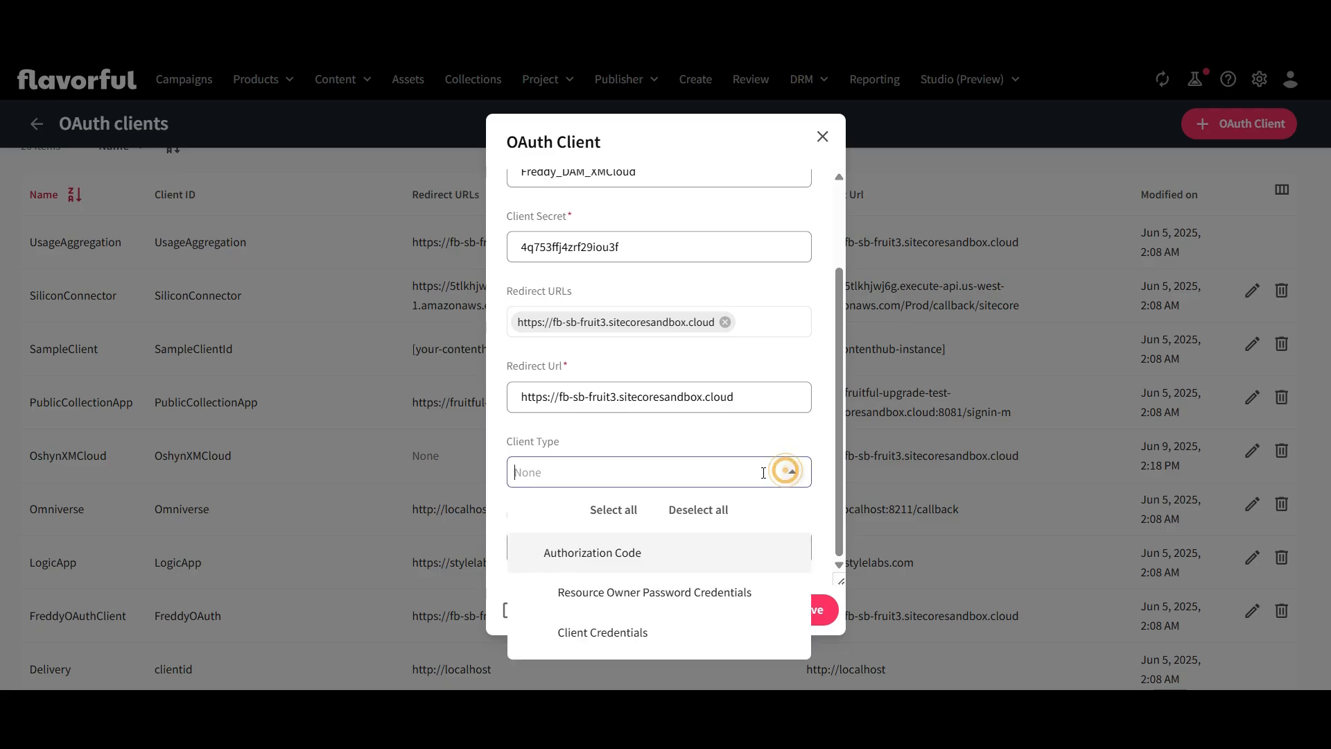
{"action": "left_click", "coordinate": [611, 635]}
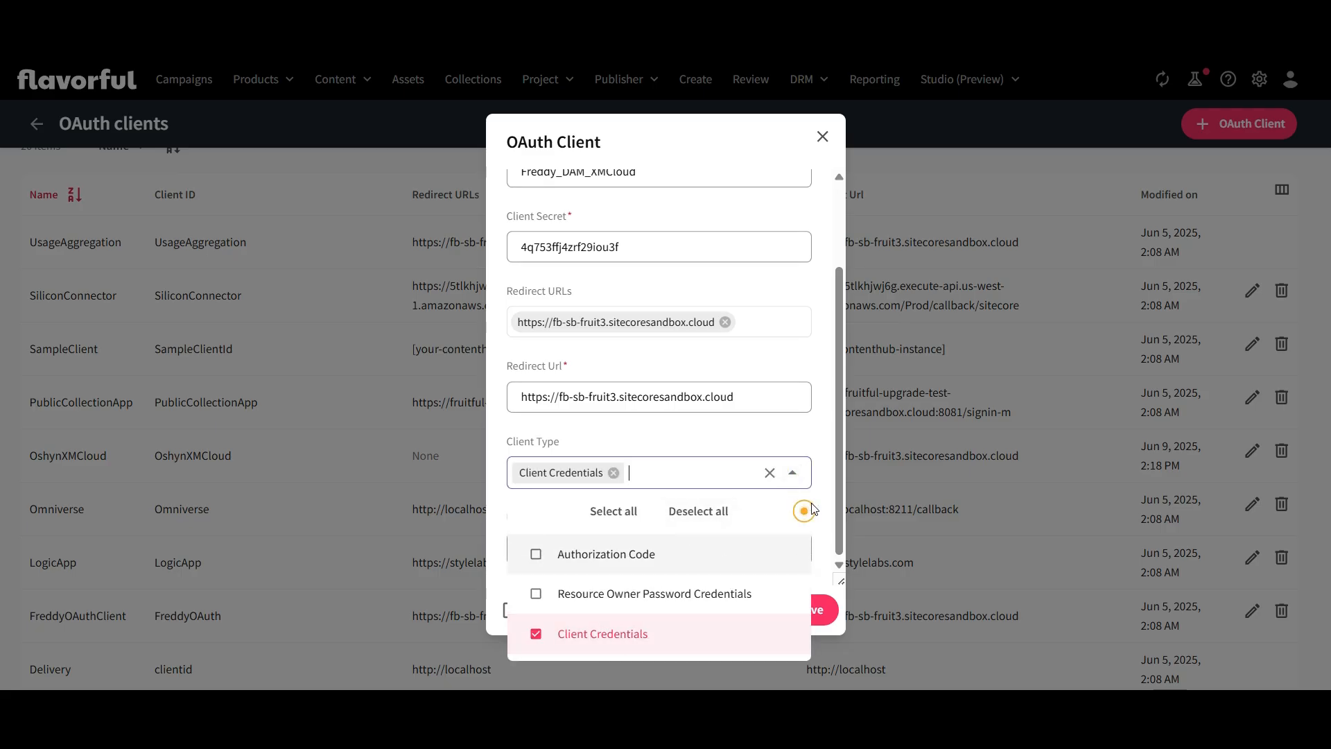
{"action": "left_click", "coordinate": [828, 471]}
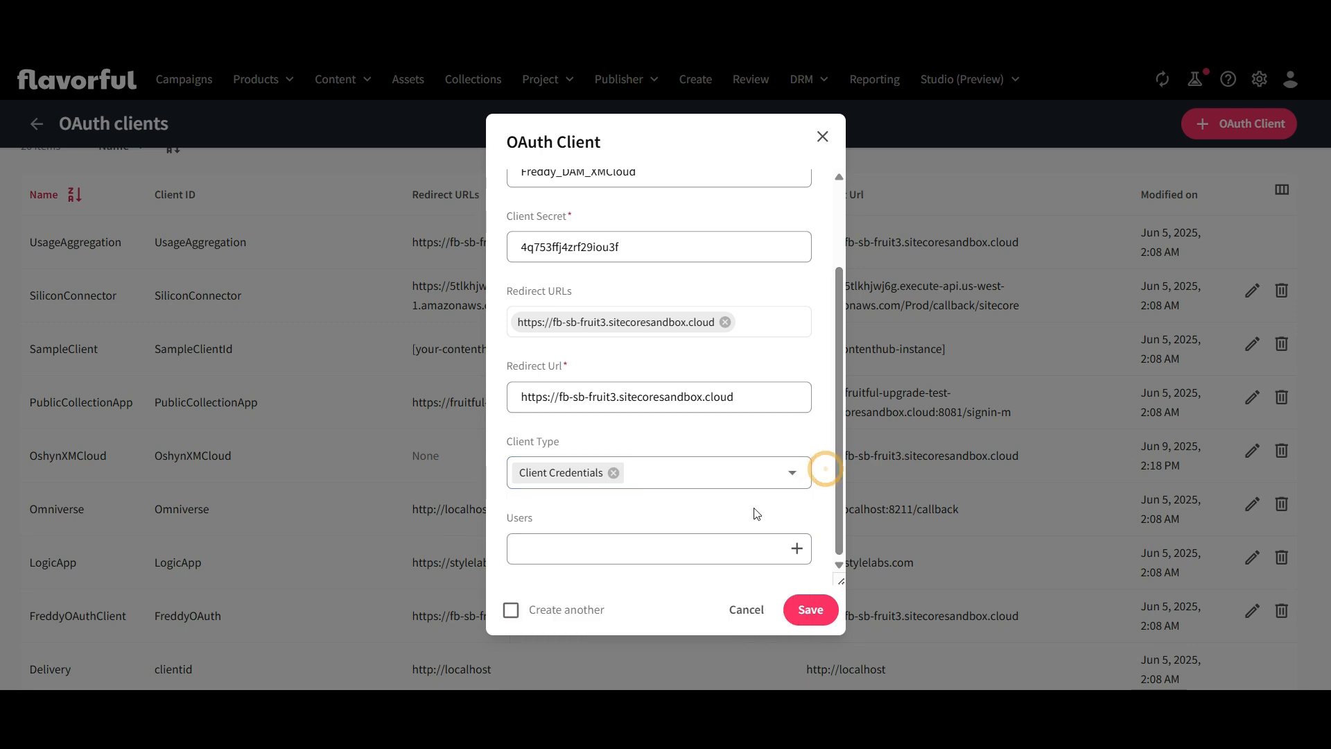
Find the account owner's user by e-mail and link it to the OAuth client, confirming the relation
{"action": "left_click", "coordinate": [797, 547]}
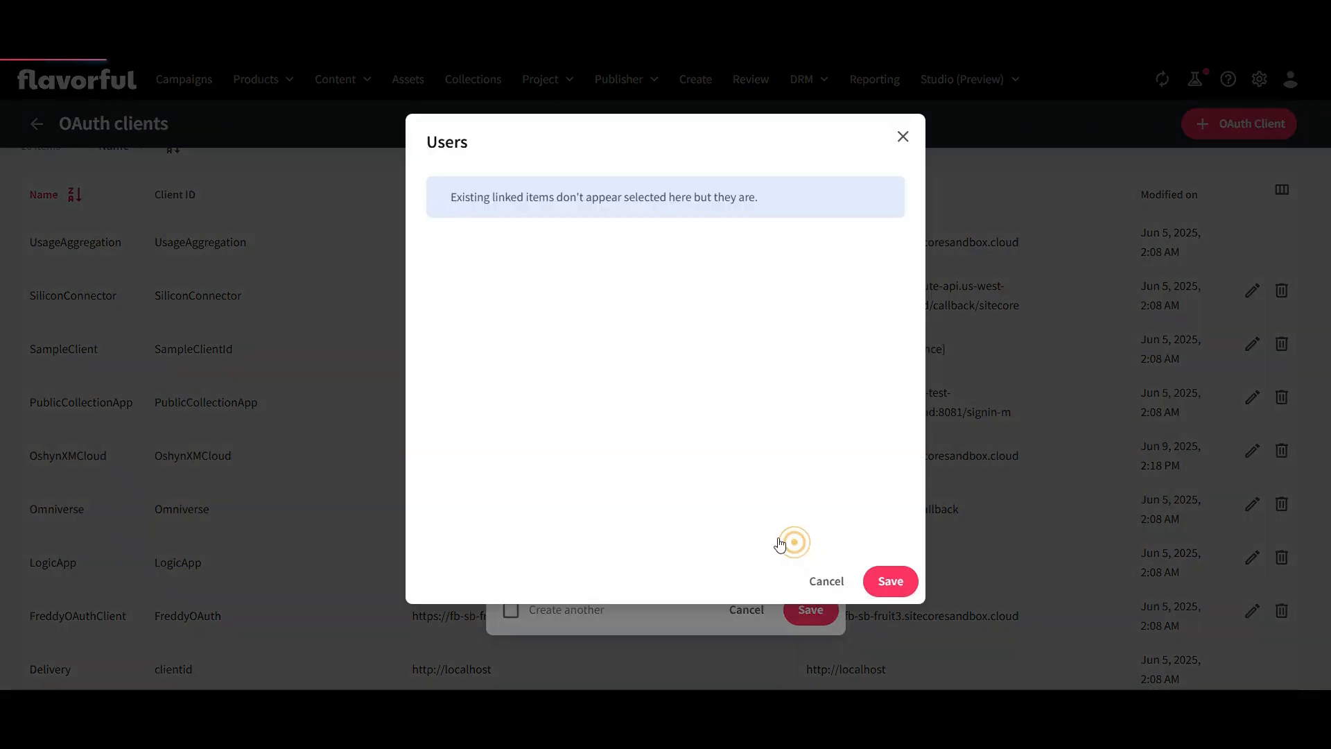
{"action": "left_click", "coordinate": [560, 251]}
{"action": "type", "text": "frueda"}
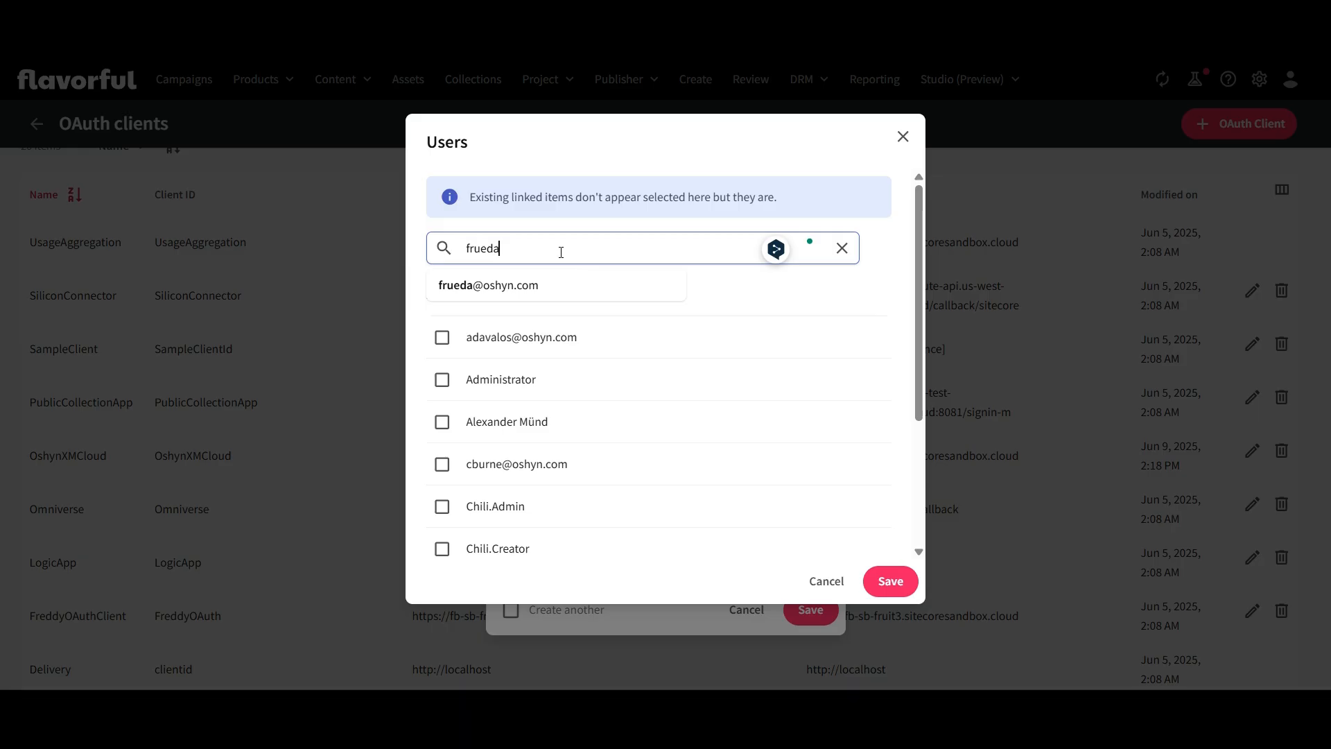
{"action": "left_click", "coordinate": [469, 285]}
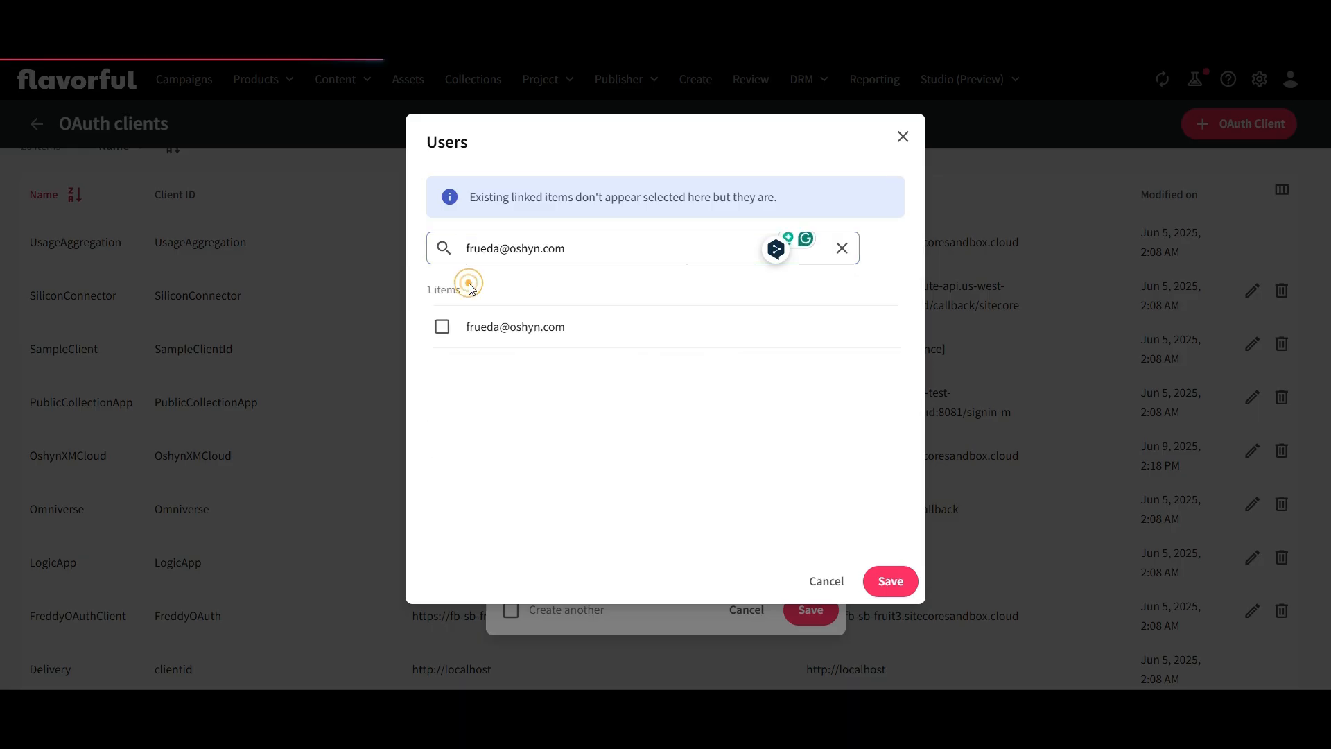
{"action": "left_click", "coordinate": [444, 329]}
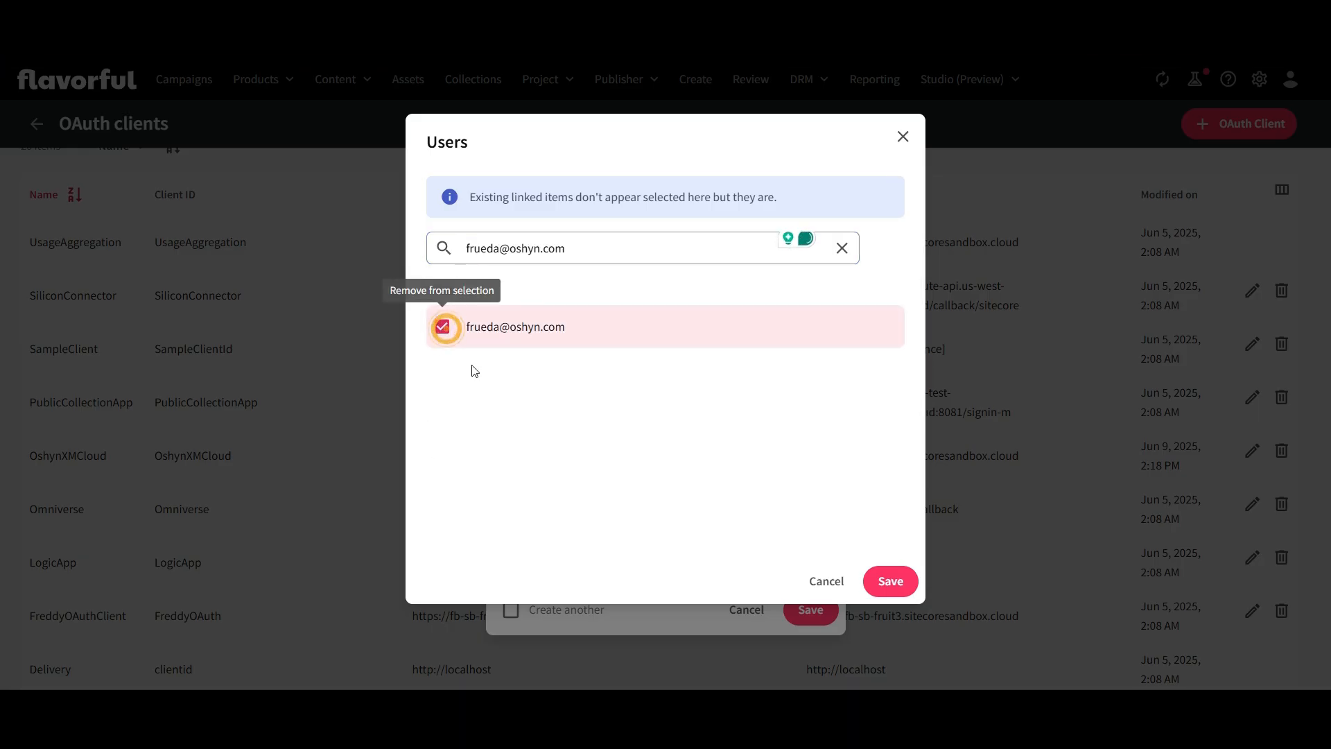
{"action": "left_click", "coordinate": [889, 591]}
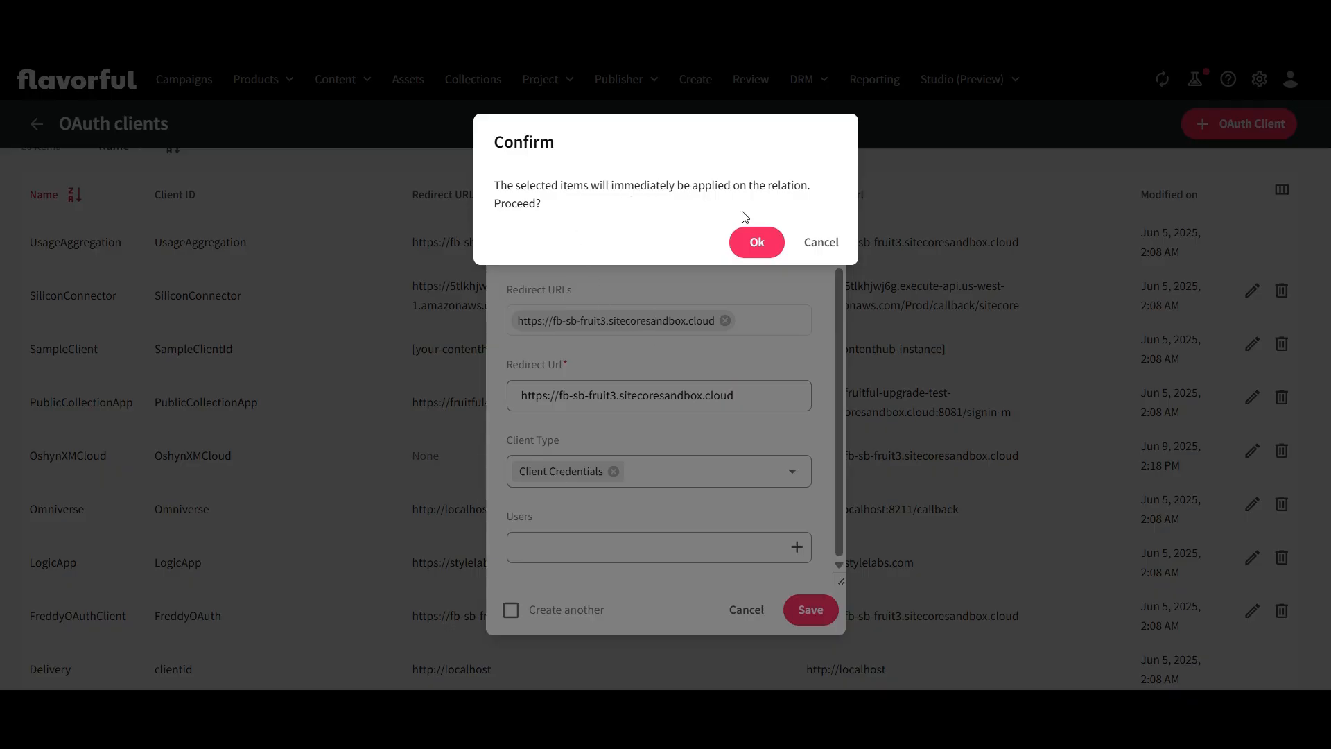
{"action": "left_click", "coordinate": [758, 241]}
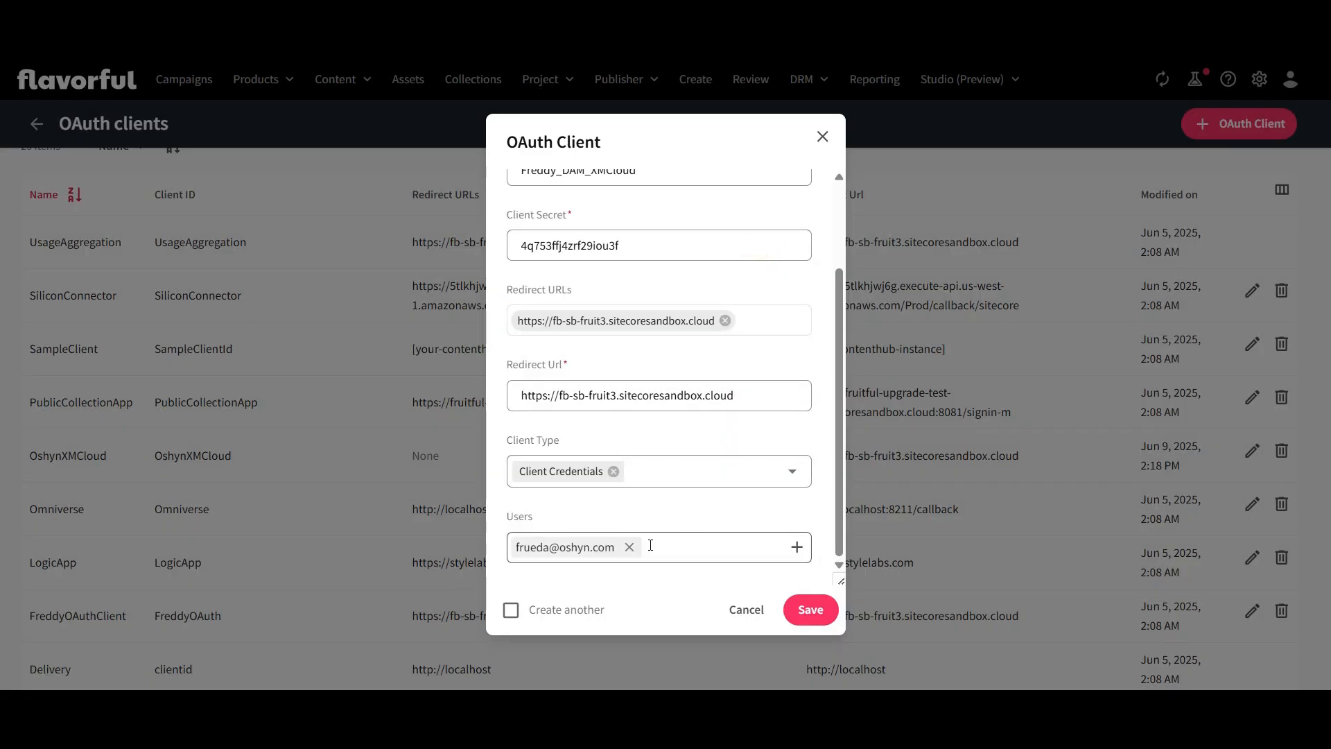
Save the OAuth client and locate the DAM_XMCloud entry in the client list
{"action": "left_click", "coordinate": [814, 610]}
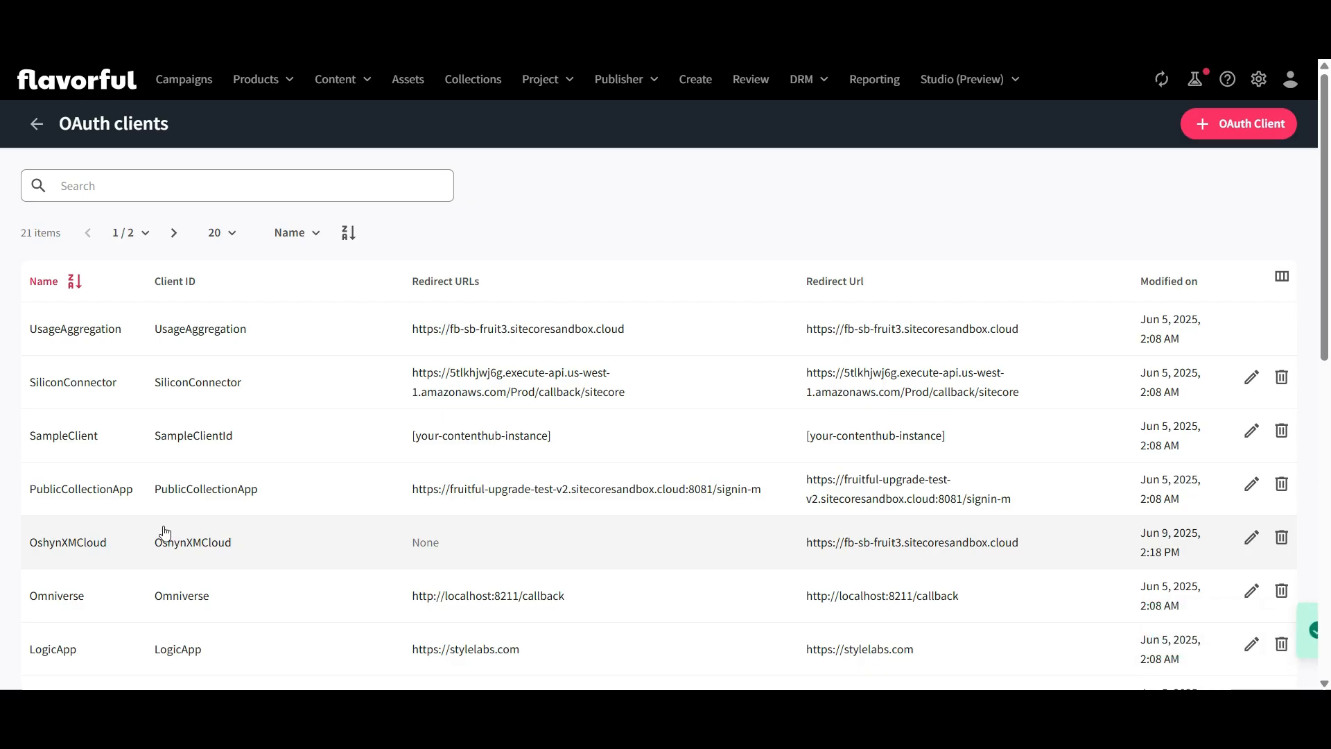
{"action": "scroll", "coordinate": [156, 533], "scroll_direction": "down", "scroll_amount": 3}
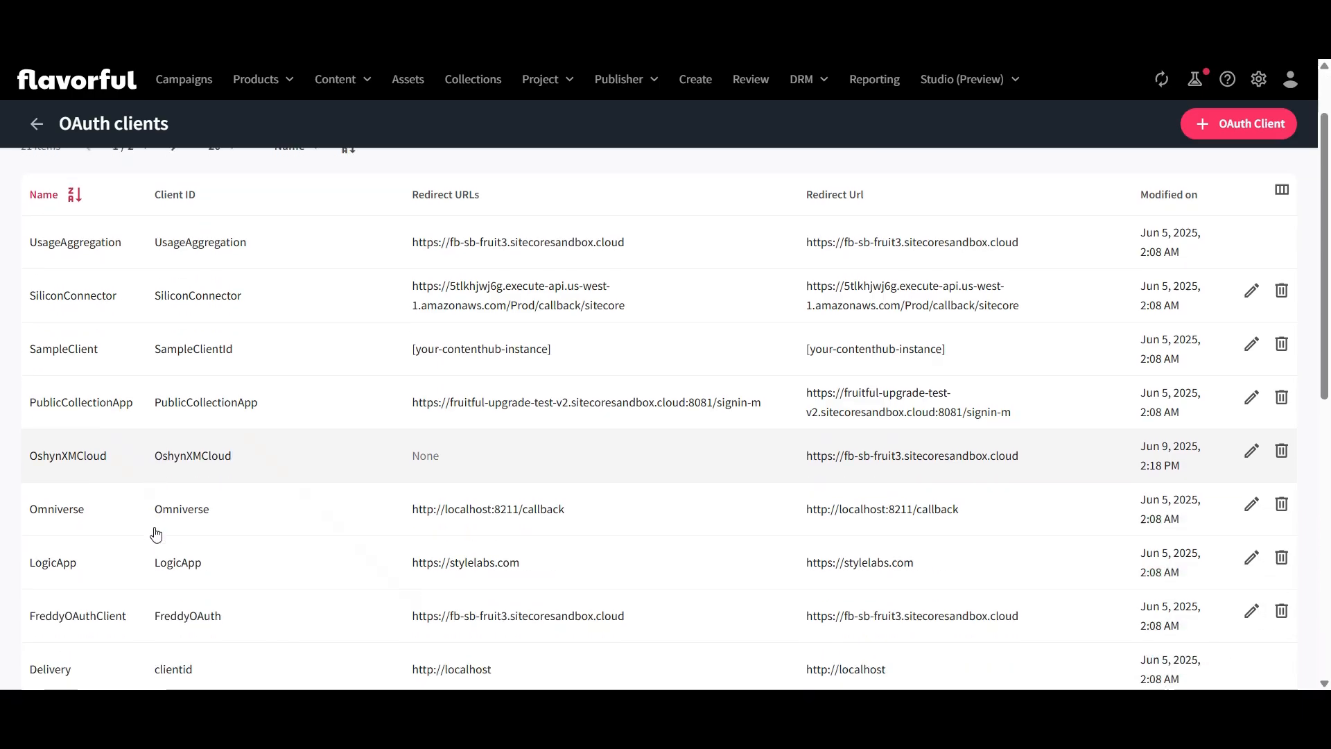
{"action": "scroll", "coordinate": [157, 532], "scroll_direction": "down", "scroll_amount": 2}
{"action": "left_click_drag", "start_coordinate": [24, 551], "coordinate": [1072, 555]}
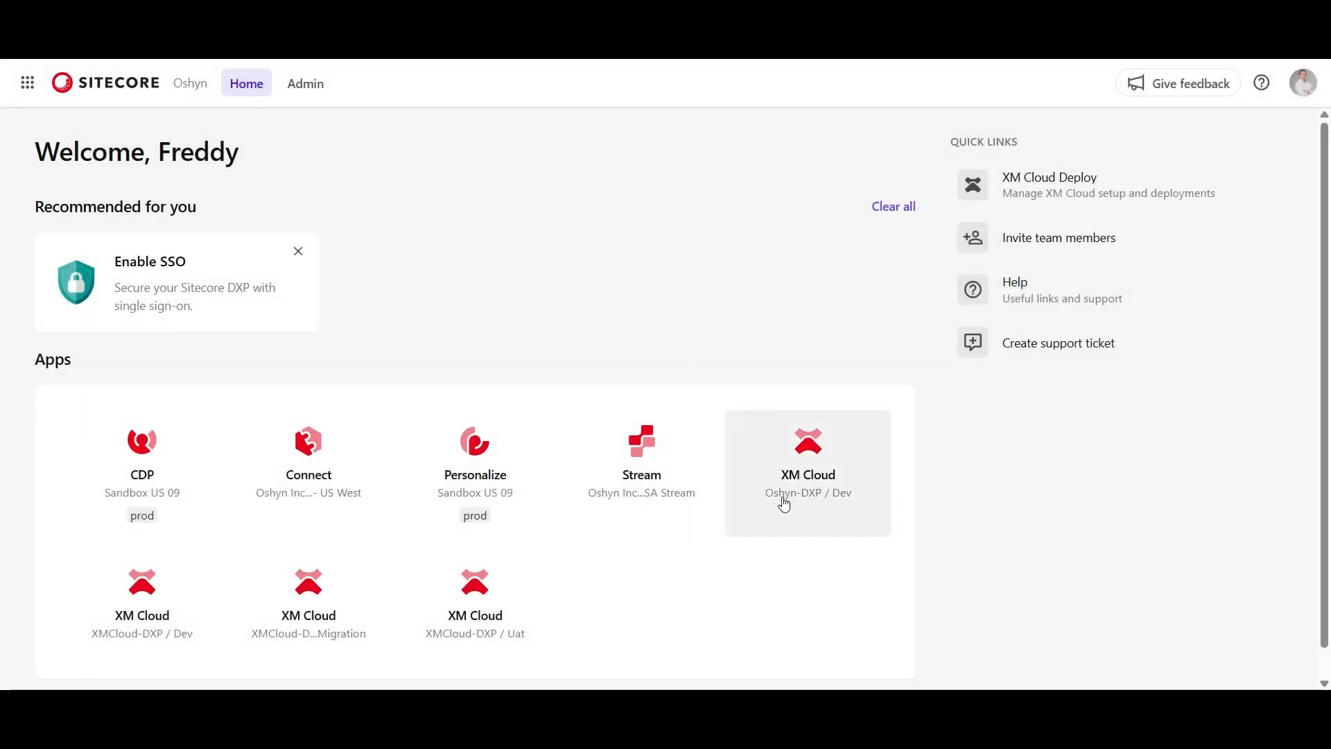
Open the page builder of XM Cloud Oshyn-DXP / Dev and select the placeholder image above "Discover Bold Streetwear Trends"
{"action": "left_click", "coordinate": [810, 463]}
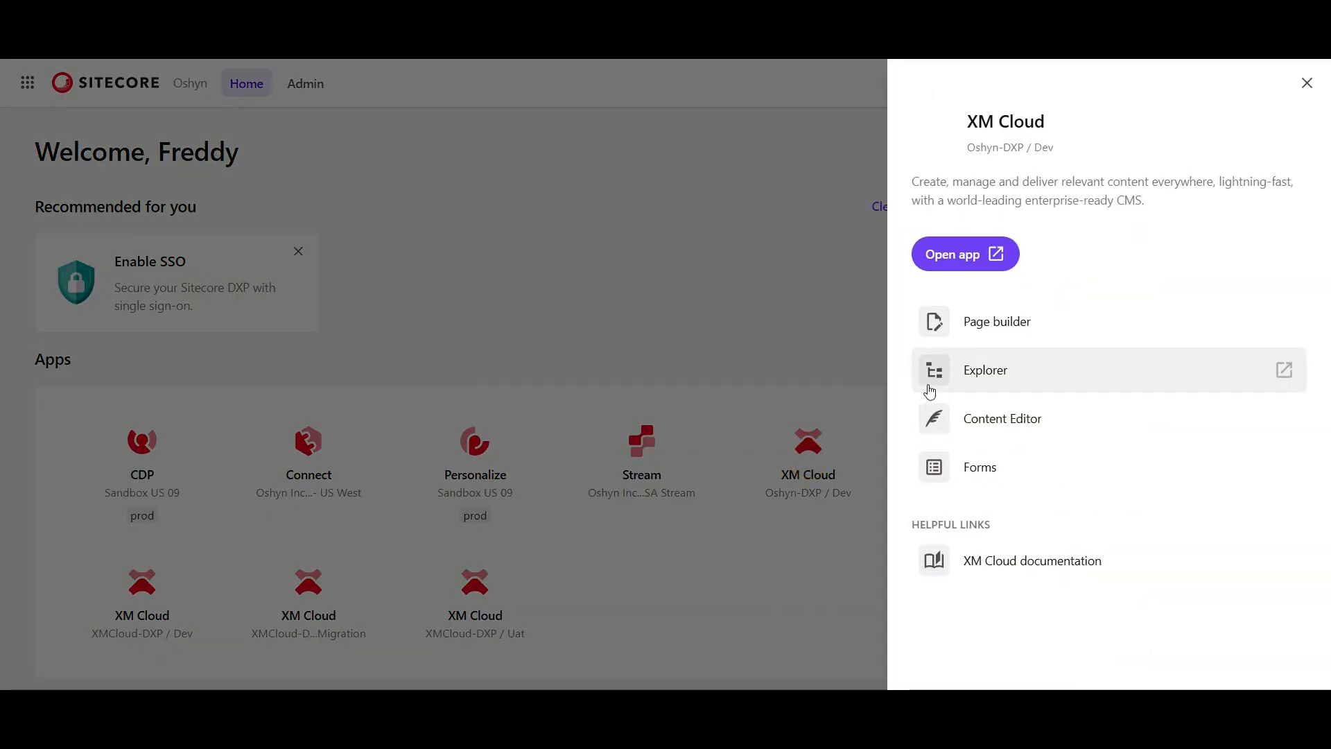
{"action": "left_click", "coordinate": [988, 323]}
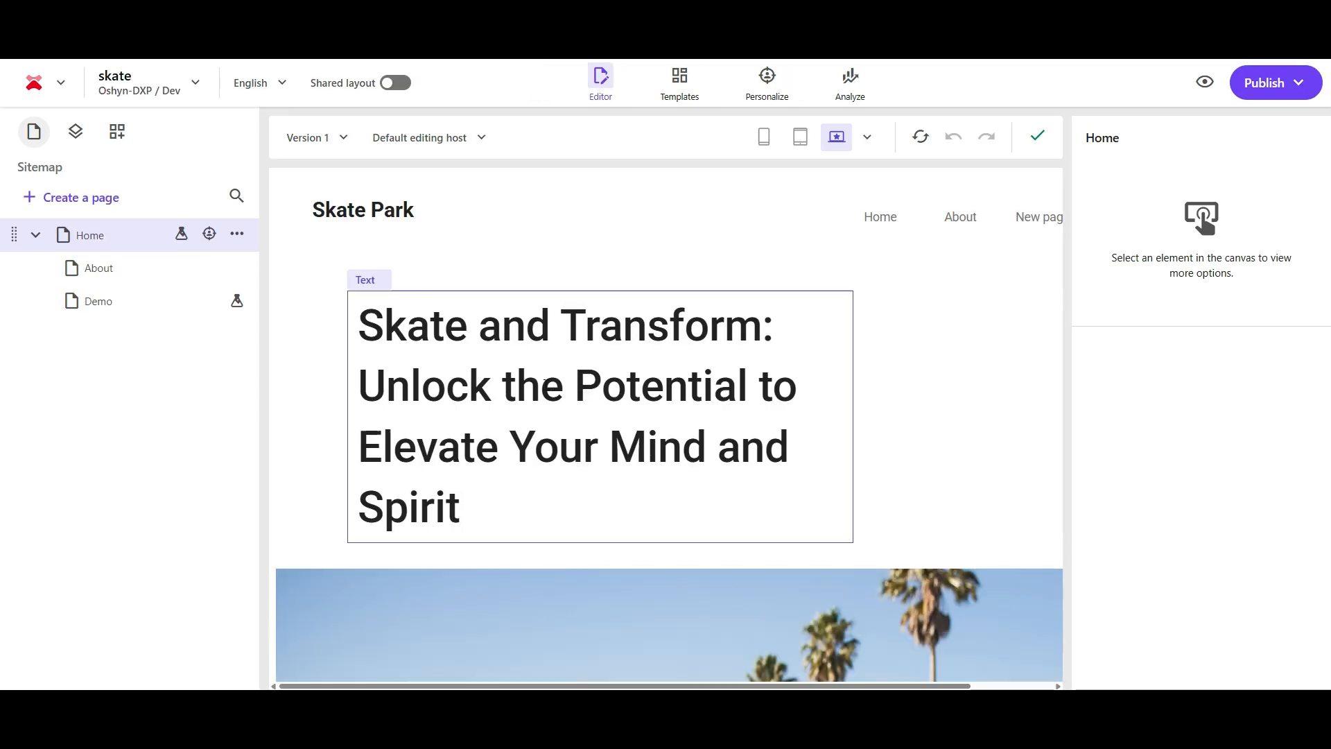
{"action": "scroll", "coordinate": [547, 395], "scroll_direction": "down", "scroll_amount": 5}
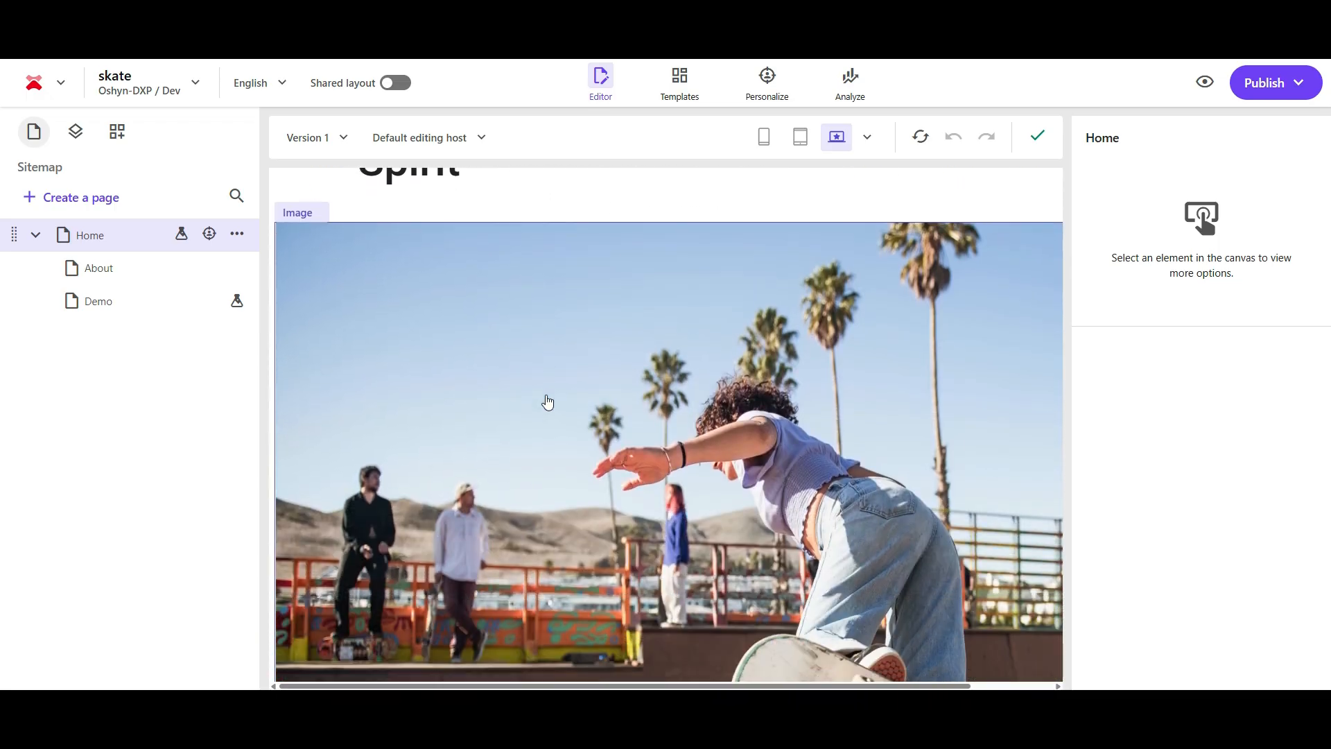
{"action": "scroll", "coordinate": [547, 398], "scroll_direction": "down", "scroll_amount": 10}
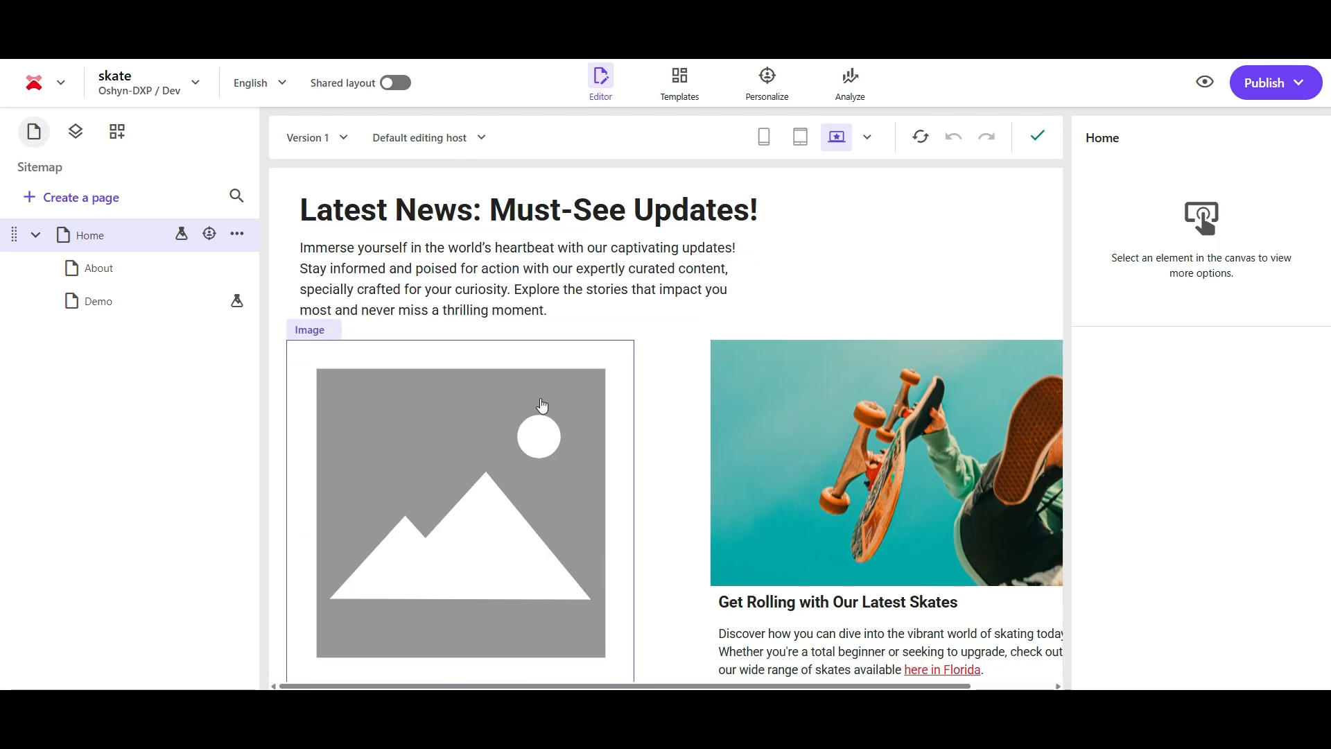
{"action": "scroll", "coordinate": [482, 482], "scroll_direction": "down", "scroll_amount": 1}
{"action": "left_click", "coordinate": [440, 413]}
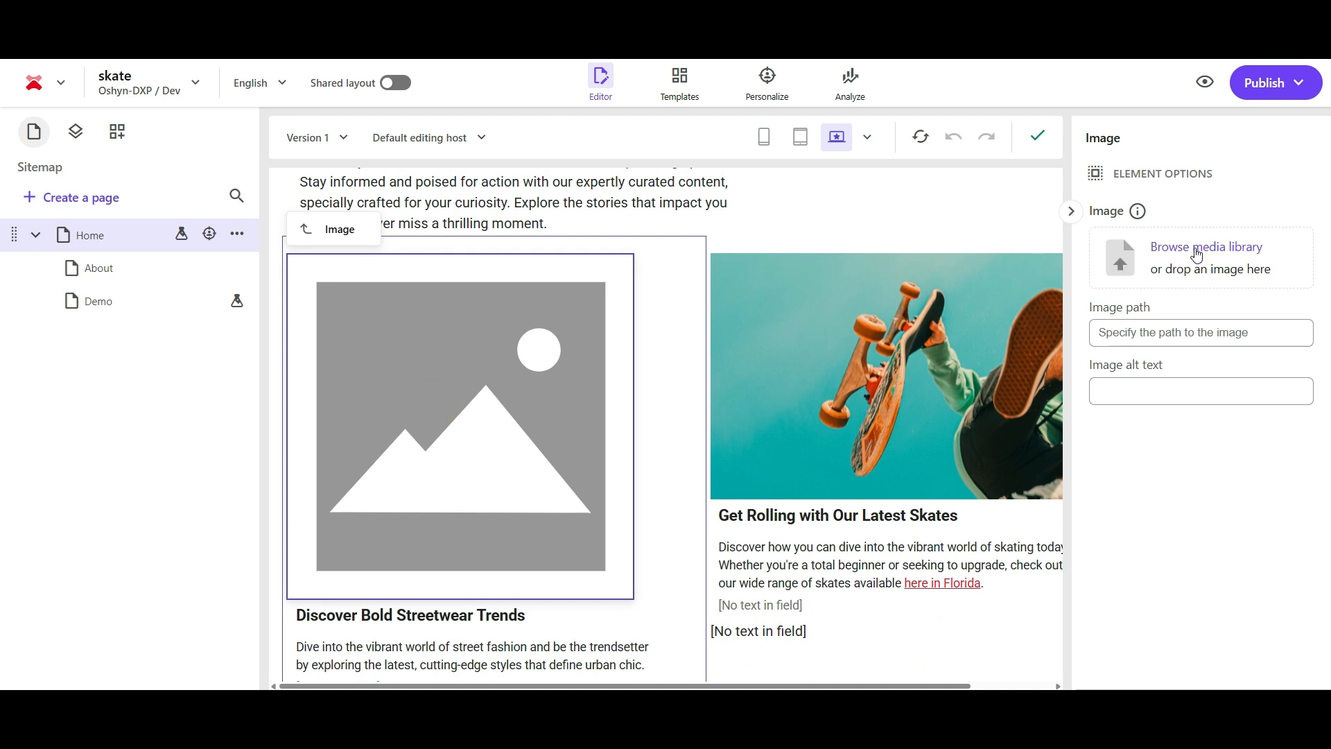
Browse media for the placeholder image and check whether the Content hub source is available
{"action": "left_click", "coordinate": [1197, 255]}
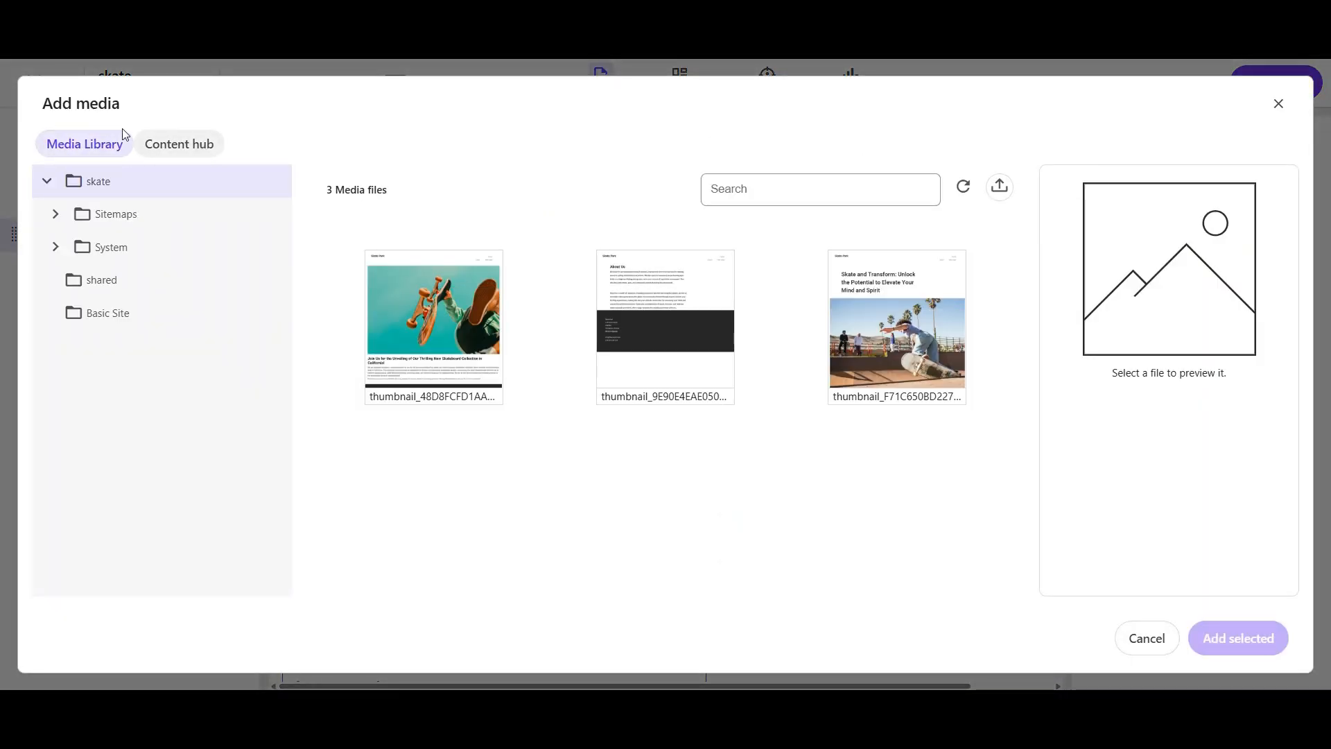
{"action": "left_click", "coordinate": [192, 154]}
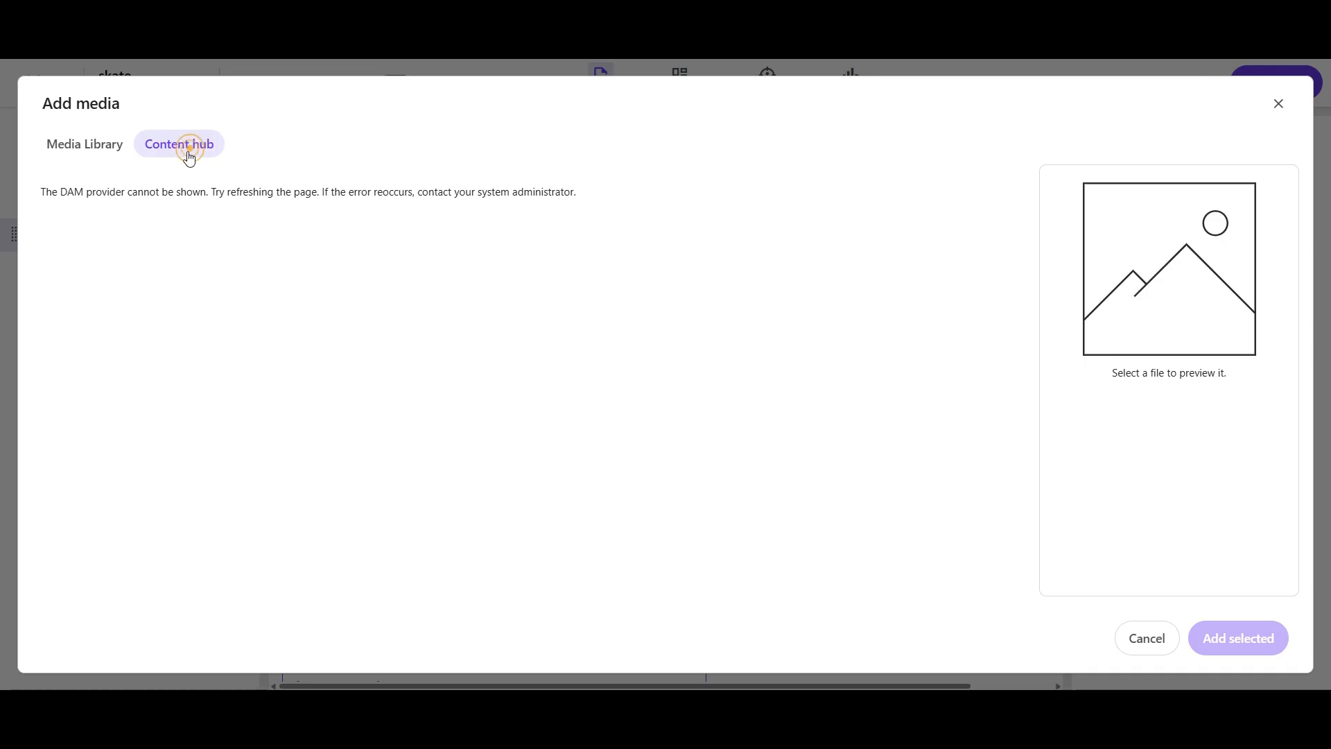
{"action": "left_click_drag", "start_coordinate": [44, 194], "coordinate": [587, 197]}
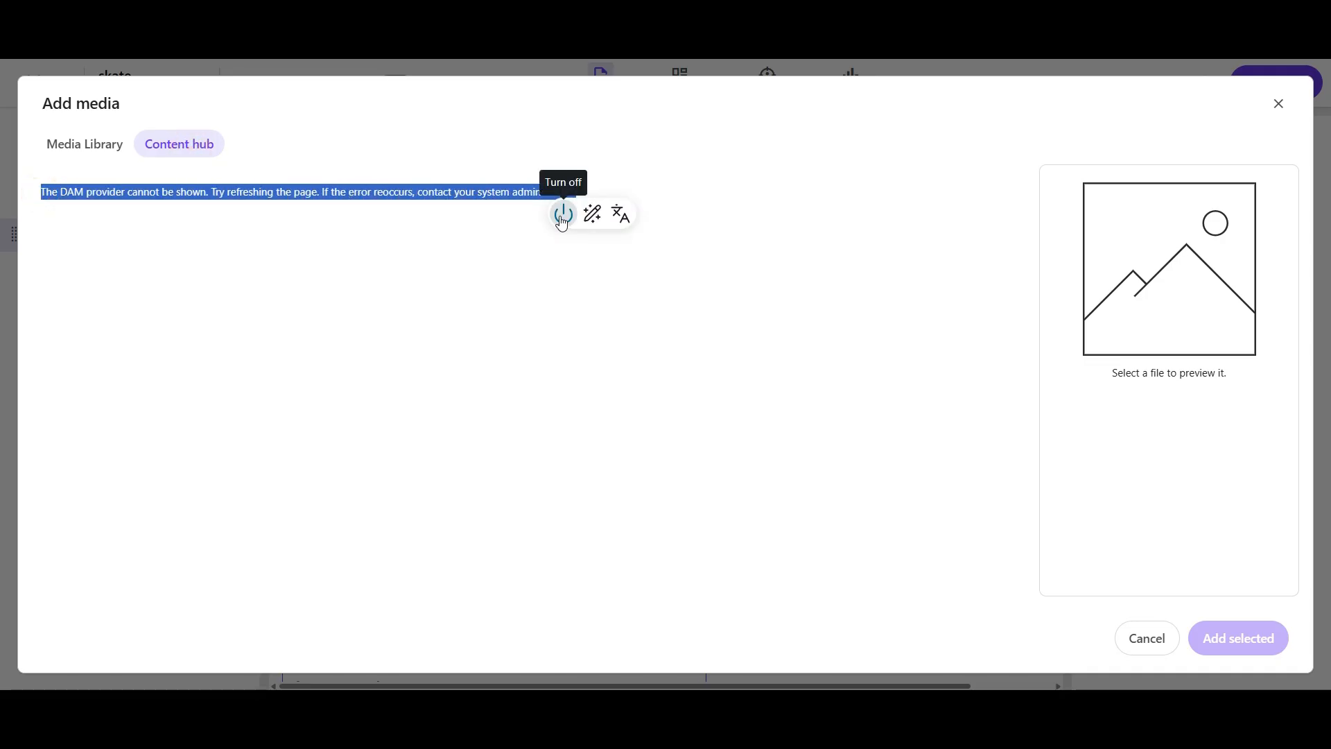
{"action": "left_click", "coordinate": [713, 300]}
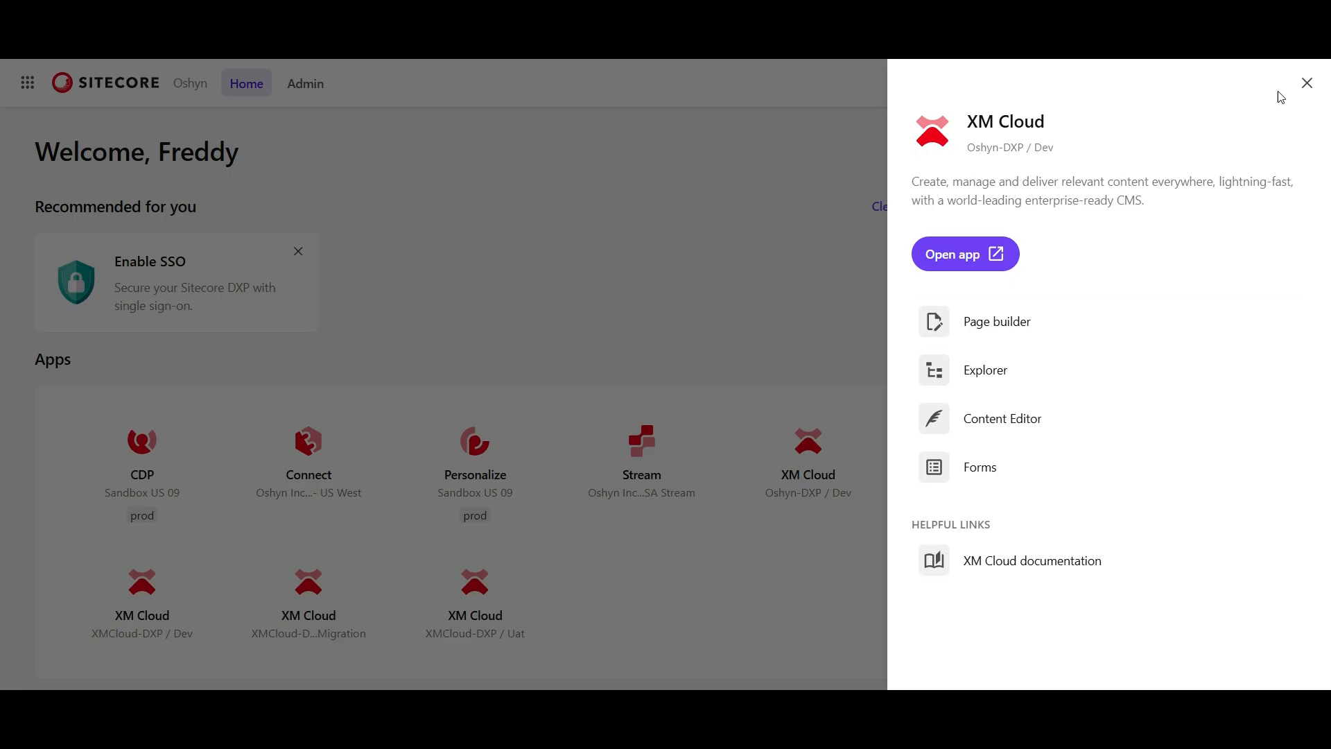
Switch to XM Cloud Deploy and open the variables of the Oshyn-DXP project's Dev environment
{"action": "left_click", "coordinate": [1307, 83]}
{"action": "left_click", "coordinate": [1061, 186]}
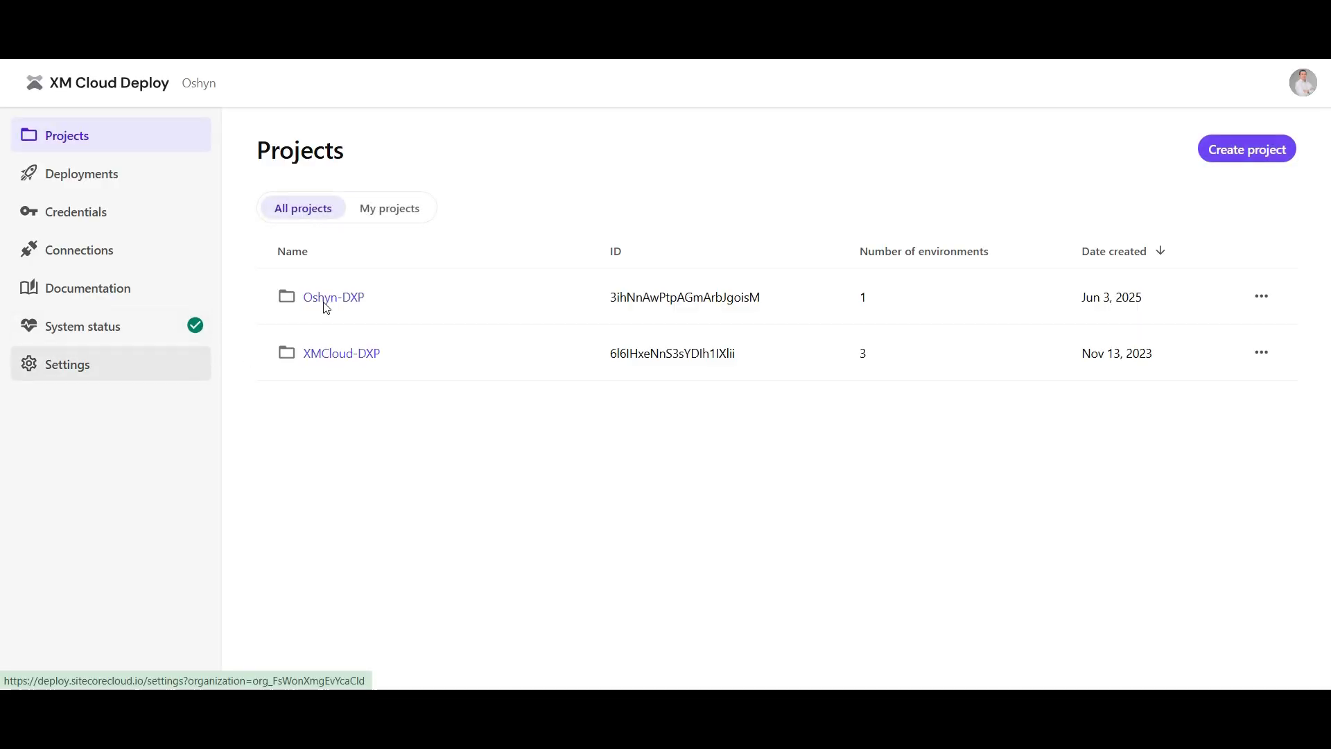
{"action": "left_click", "coordinate": [331, 298]}
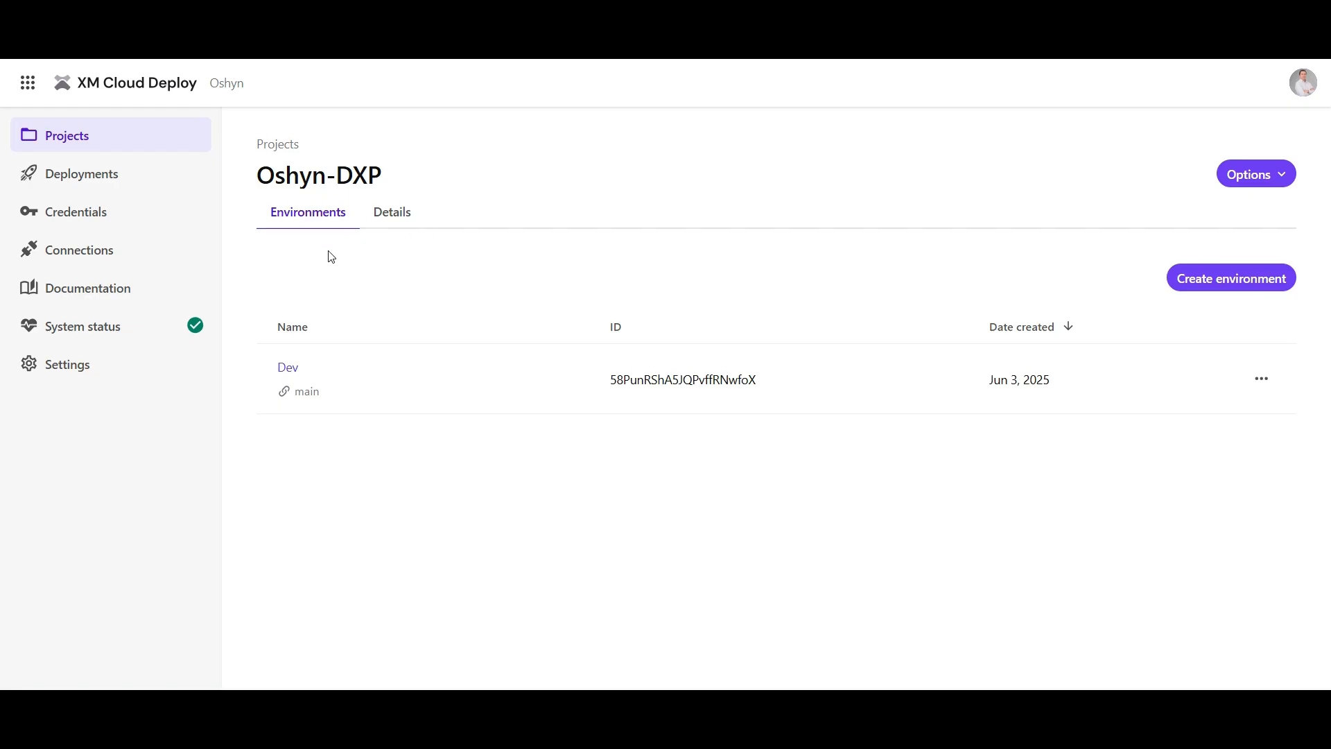
{"action": "left_click", "coordinate": [288, 367]}
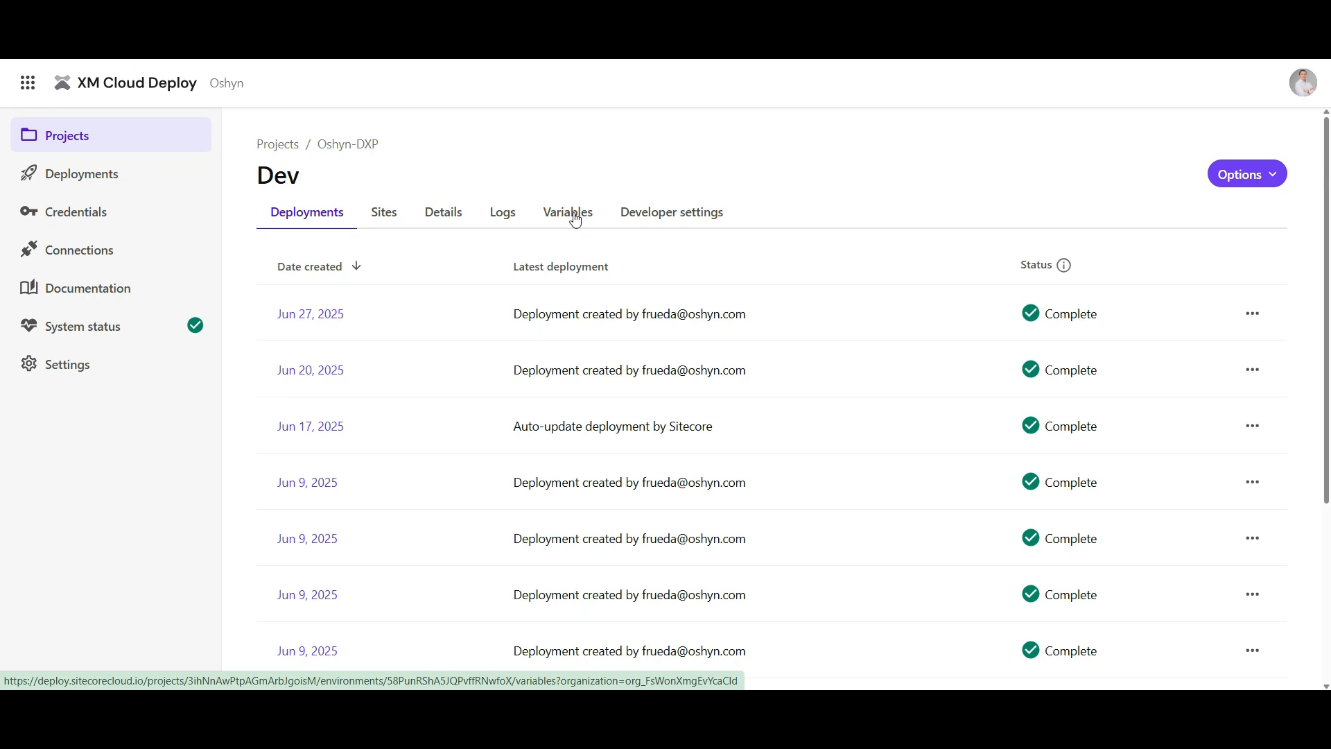
{"action": "left_click", "coordinate": [575, 220]}
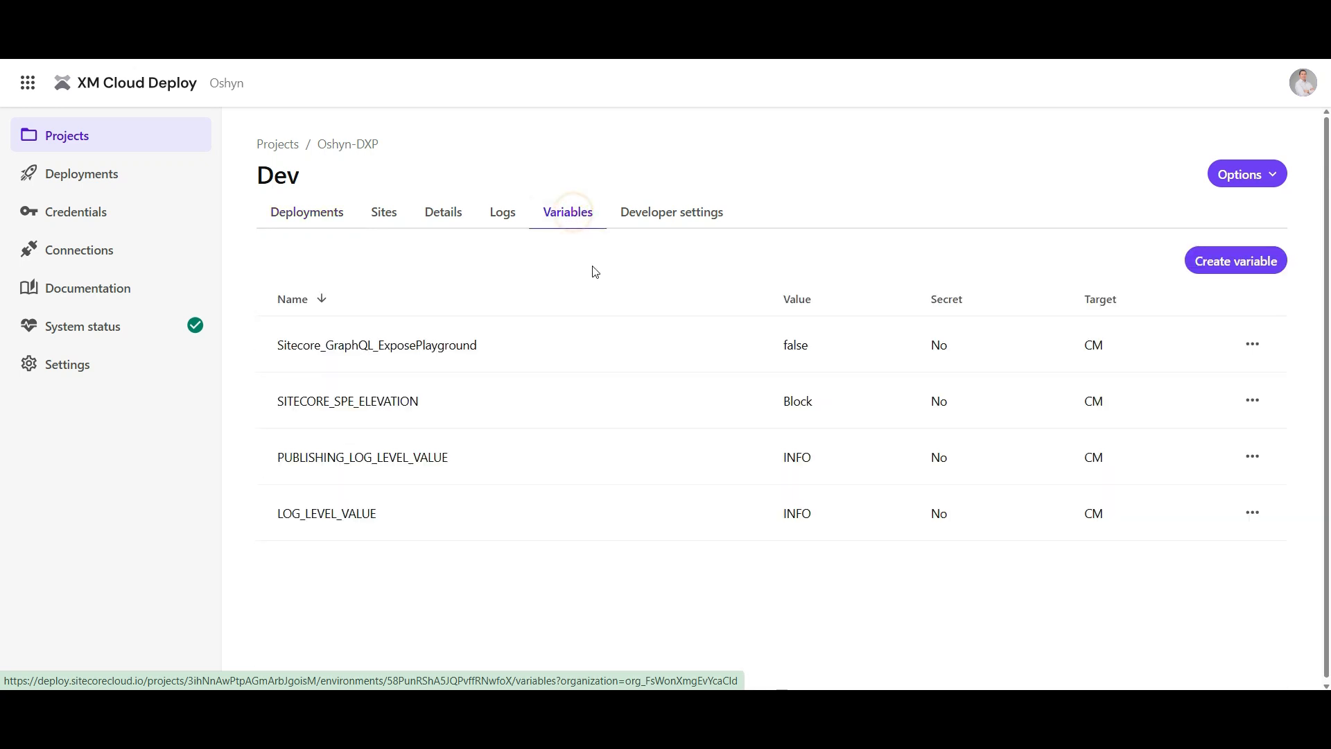
Start a new environment variable named Sitecore_ConnectionStrings_DAM_dot_SearchPage
{"action": "left_click", "coordinate": [1231, 269]}
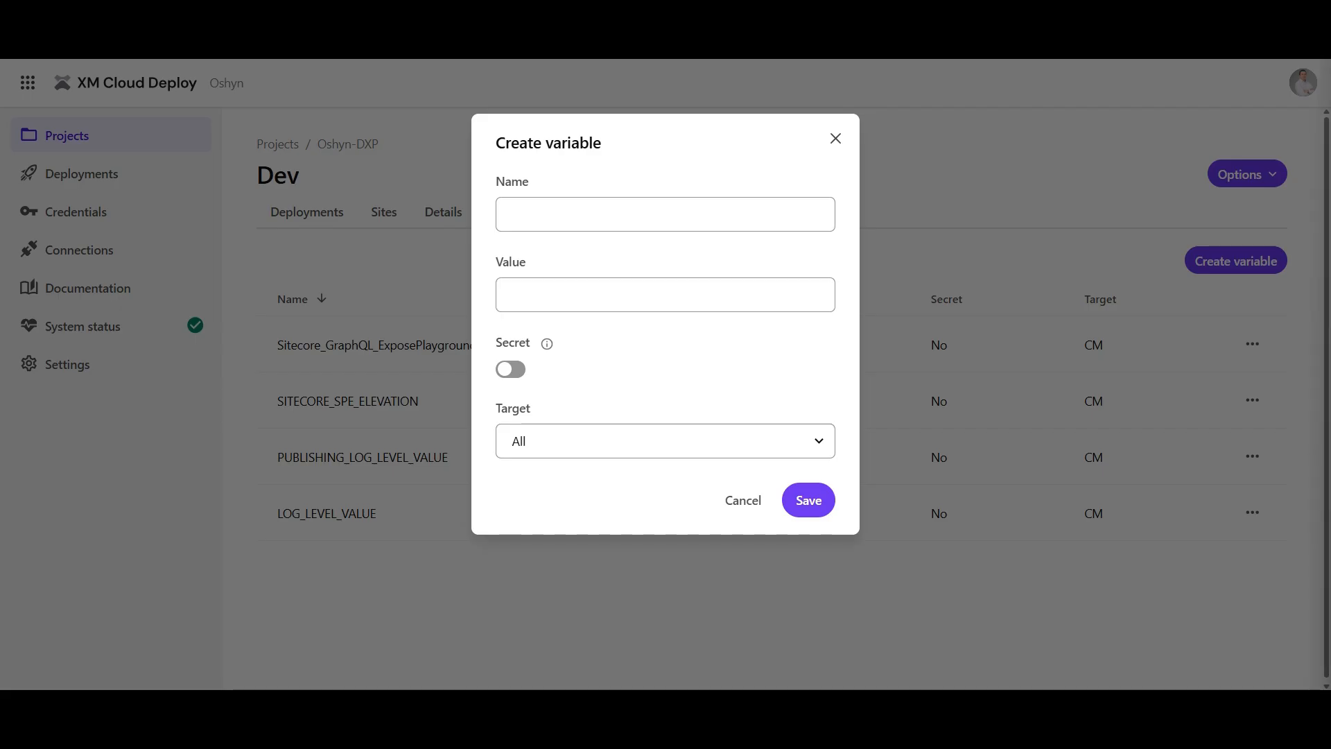
{"action": "left_click", "coordinate": [756, 208]}
{"action": "type", "text": "Sitecore_ConnectionStrings_DAM_dot_SearchPage"}
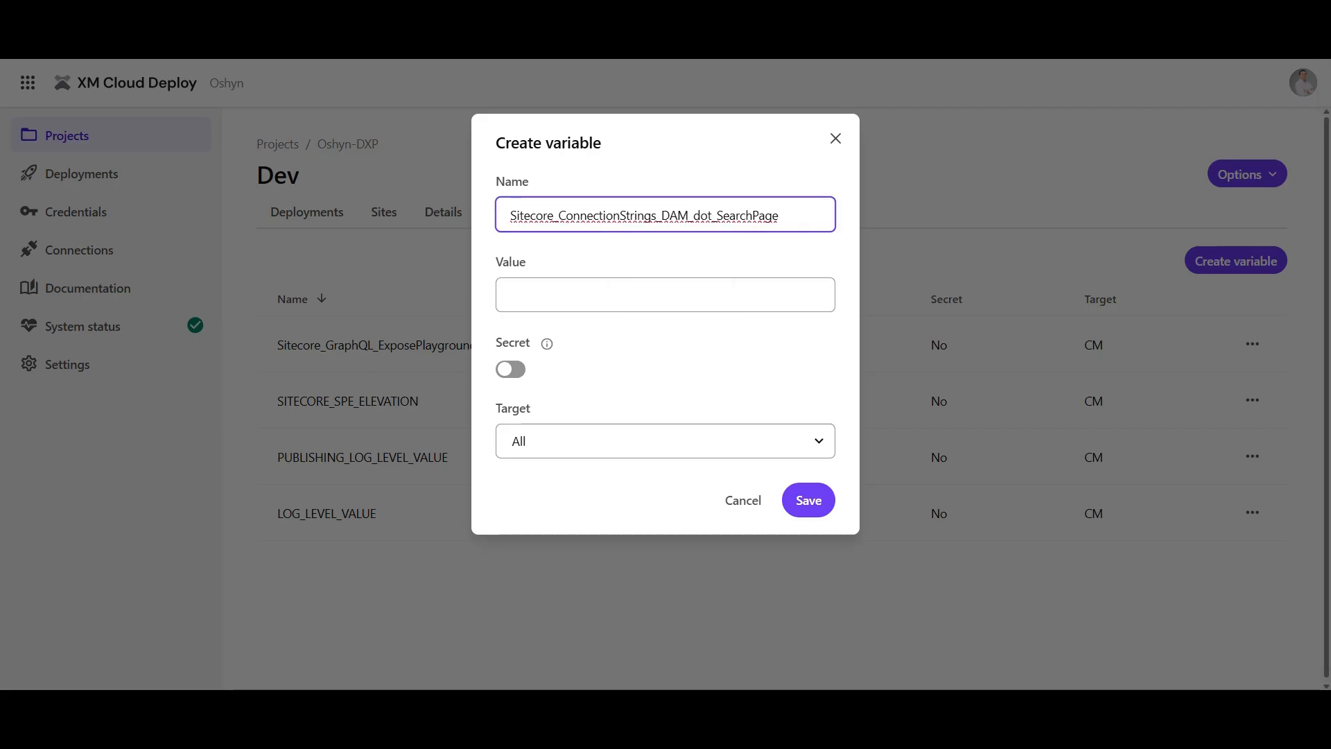
Set the variable's value to the copied Content Hub search page URL ending in /en-us/sitecore-dam-connect/approved-assets
{"action": "key", "text": "alt+Tab"}
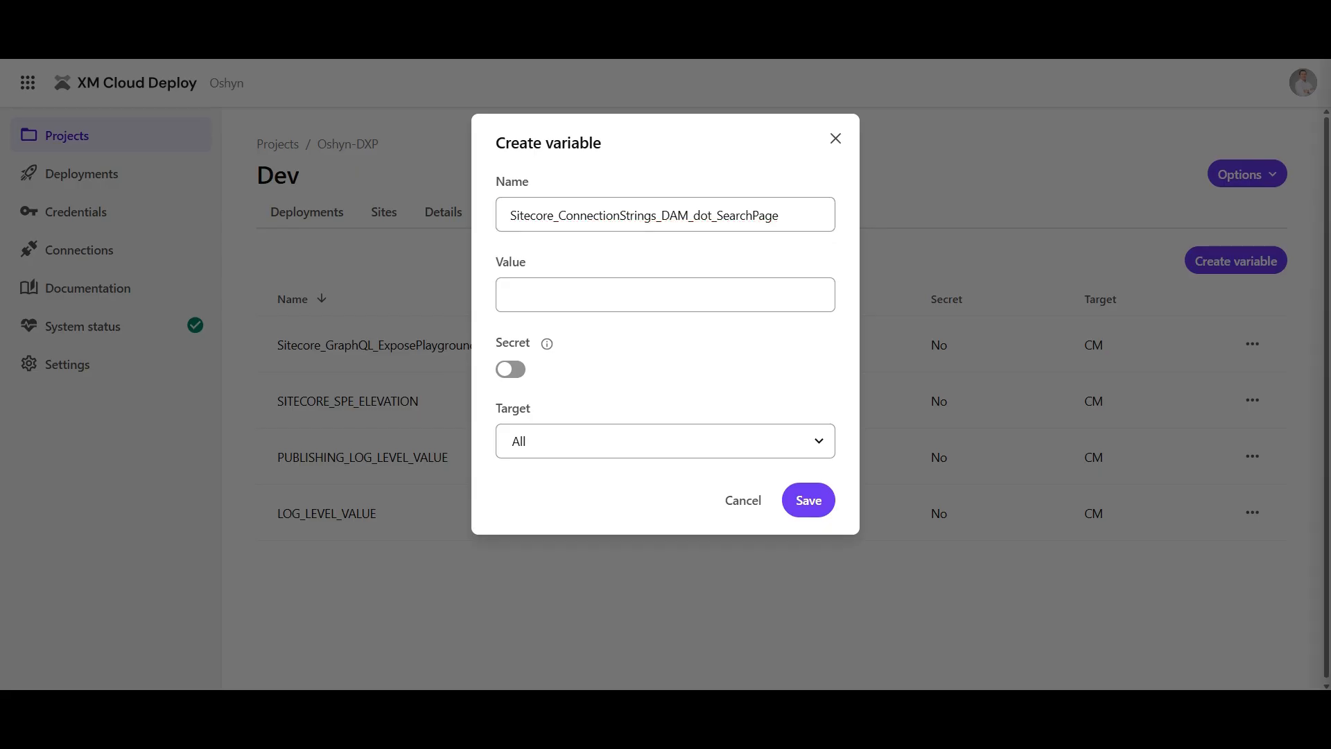
{"action": "left_click", "coordinate": [689, 292]}
{"action": "left_click", "coordinate": [687, 291]}
{"action": "key", "text": "ctrl+v"}
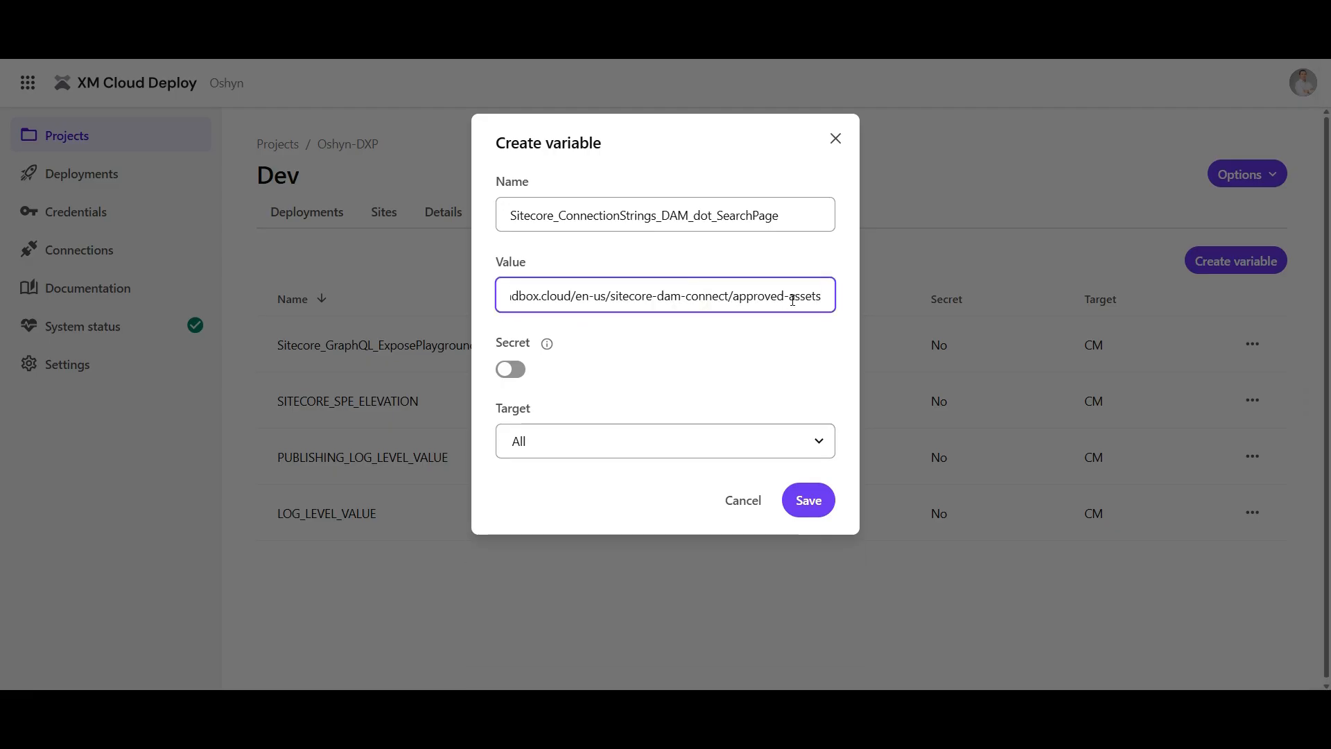
{"action": "left_click_drag", "start_coordinate": [737, 296], "coordinate": [858, 302]}
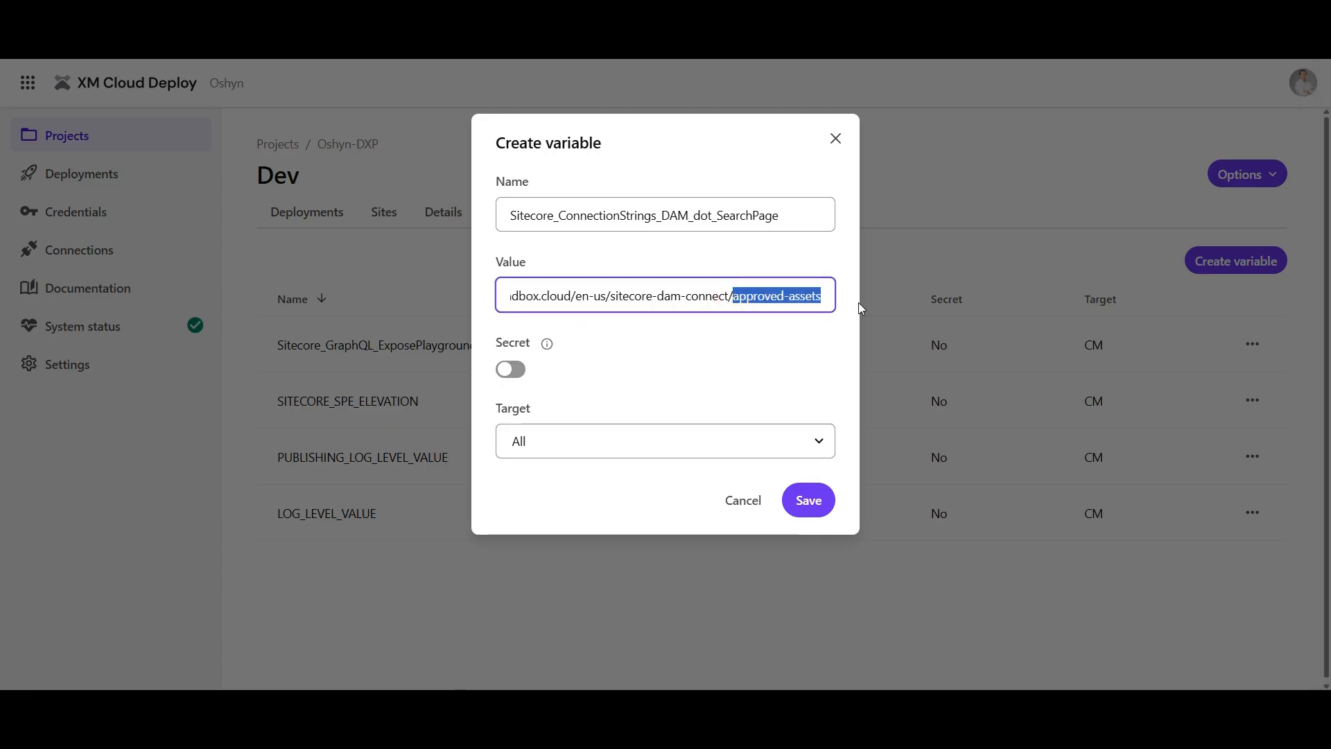
Check the search page variable's URL value, set its target to CM and save the variable
{"action": "key", "text": "Home"}
{"action": "key", "text": "Right"}
{"action": "key", "text": "Right"}
{"action": "key", "text": "Right"}
{"action": "key", "text": "Right"}
{"action": "key", "text": "Right"}
{"action": "key", "text": "Right"}
{"action": "key", "text": "Right"}
{"action": "key", "text": "Right"}
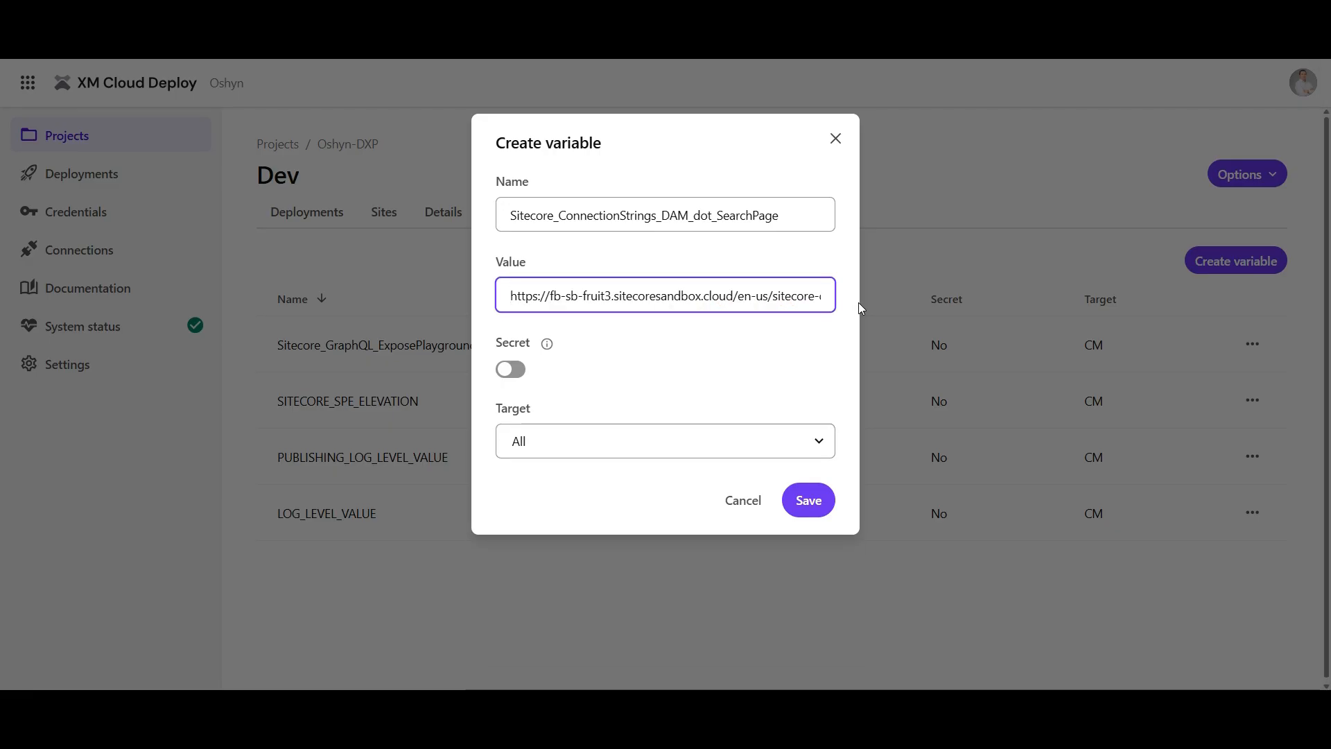
{"action": "key", "text": "End"}
{"action": "key", "text": "Home"}
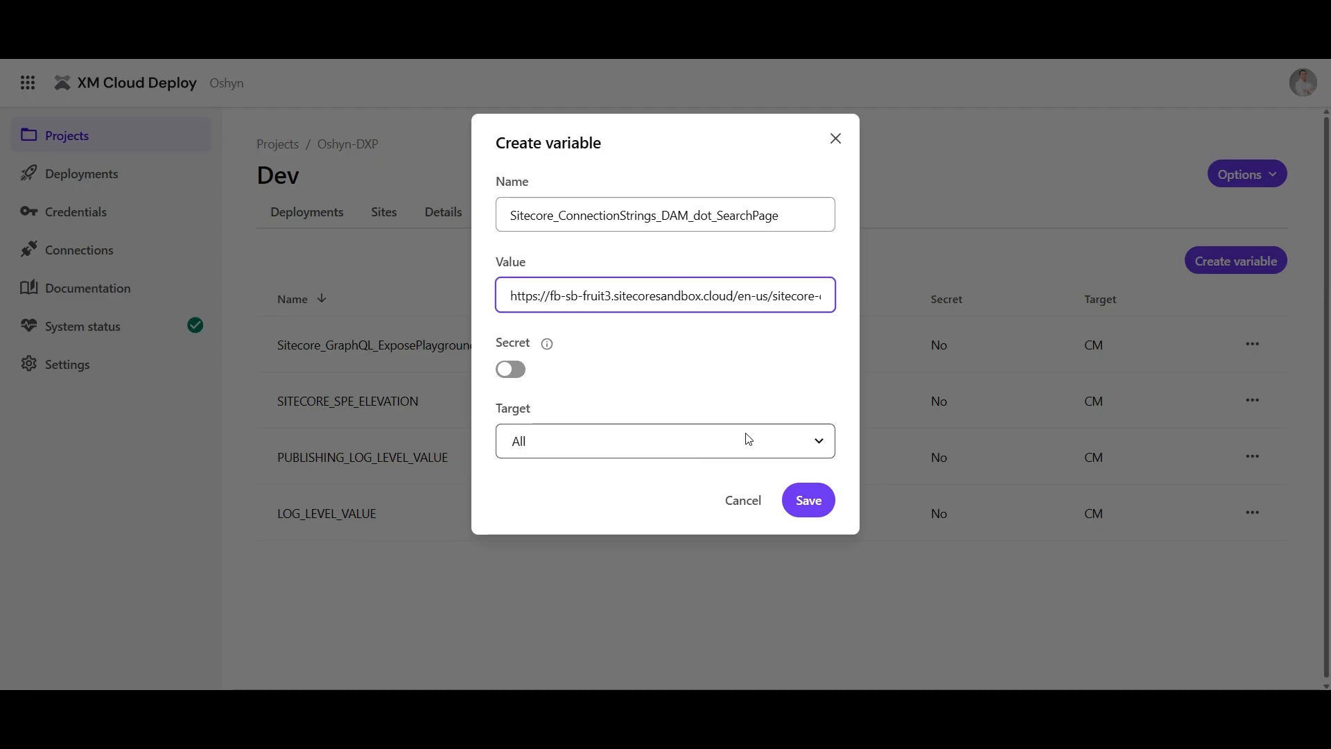
{"action": "left_click", "coordinate": [699, 451]}
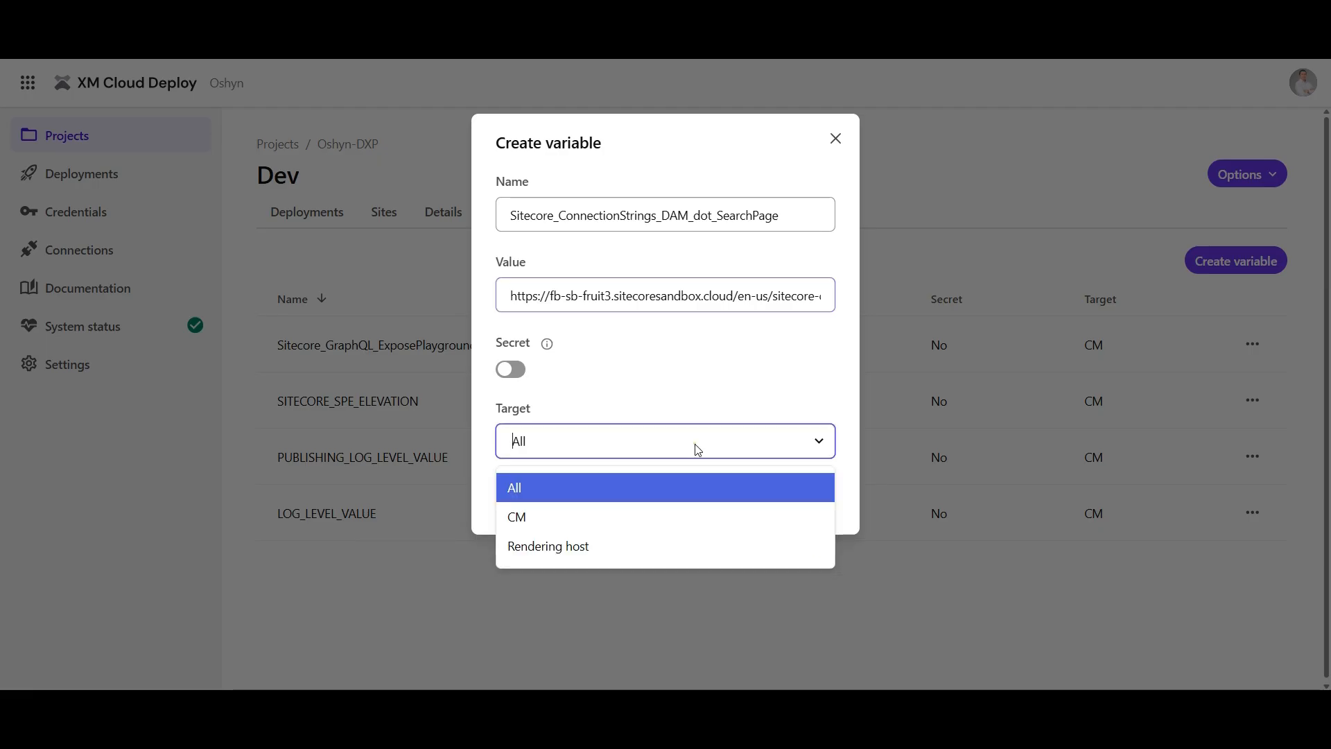
{"action": "left_click", "coordinate": [562, 513]}
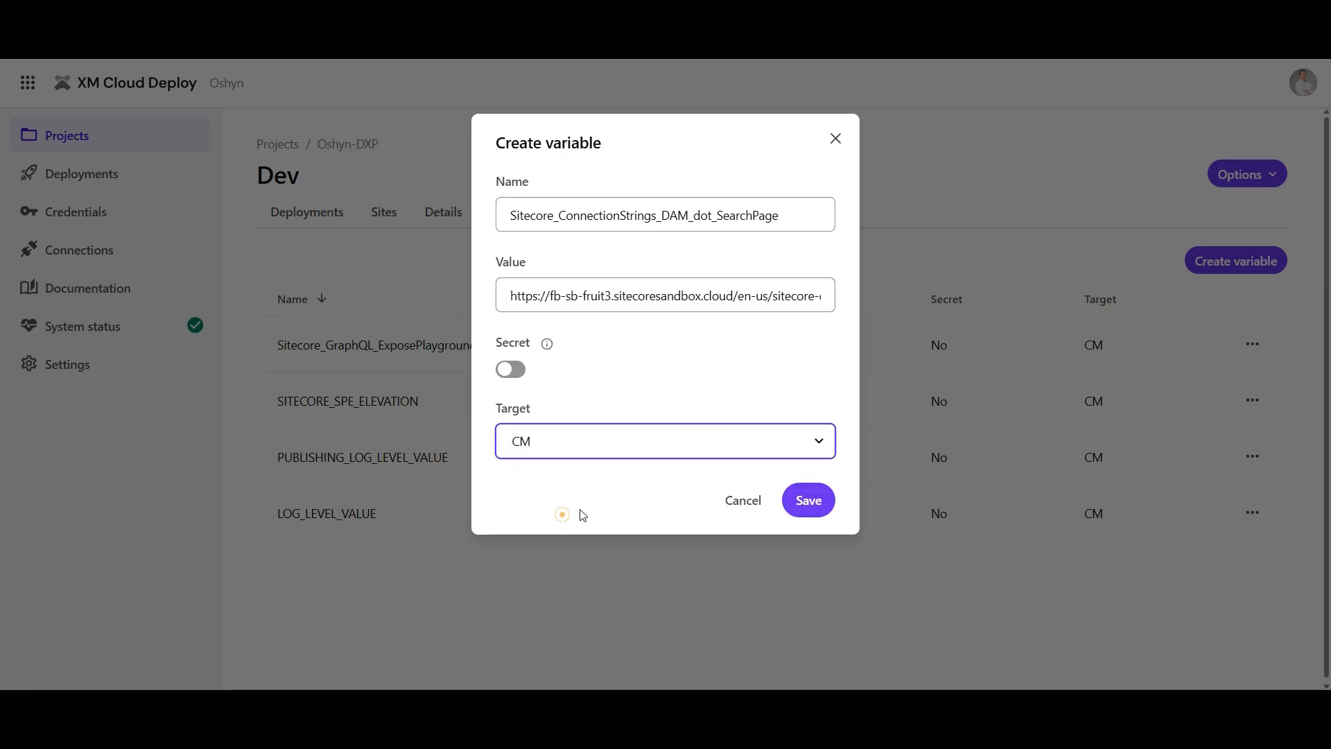
{"action": "left_click", "coordinate": [804, 504]}
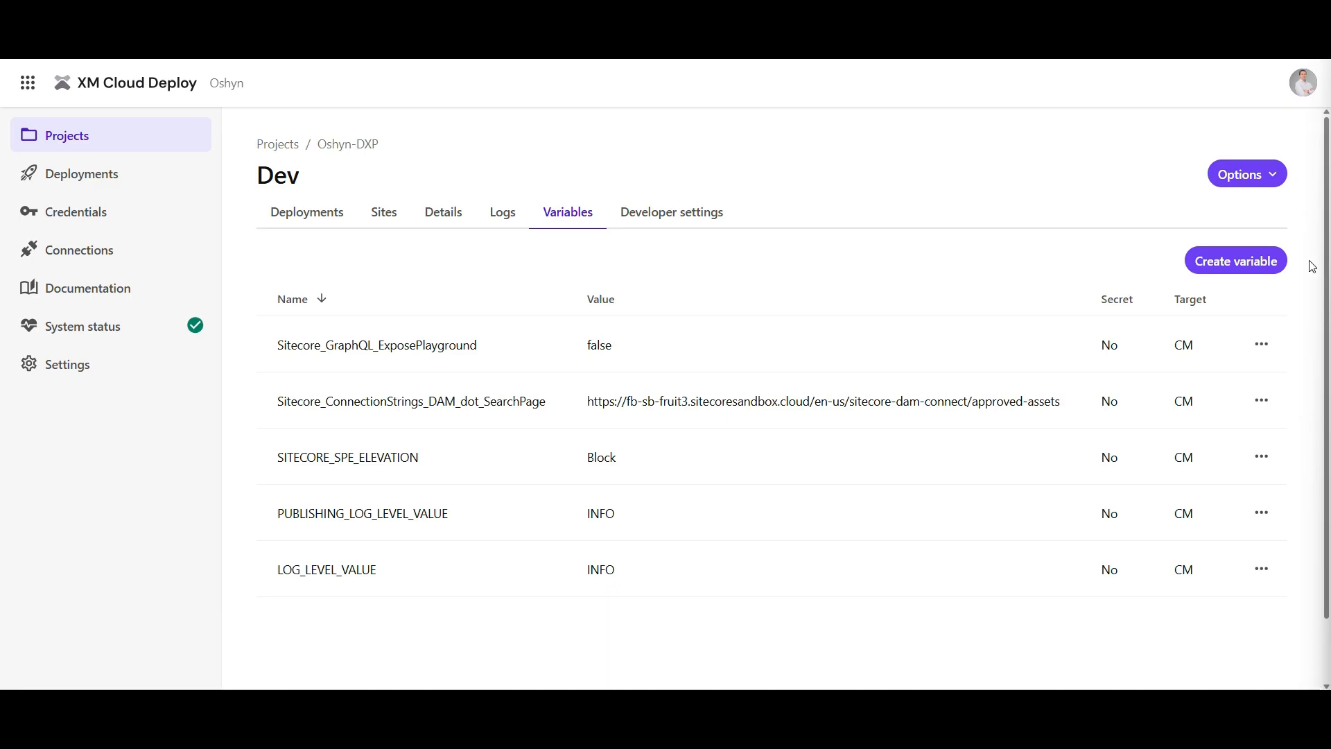
Create the variable Sitecore_ConnectionStrings_DAM_dot_ExternalRedirectKey with value Sitecore and target CM
{"action": "left_click", "coordinate": [1209, 276]}
{"action": "left_click", "coordinate": [566, 218]}
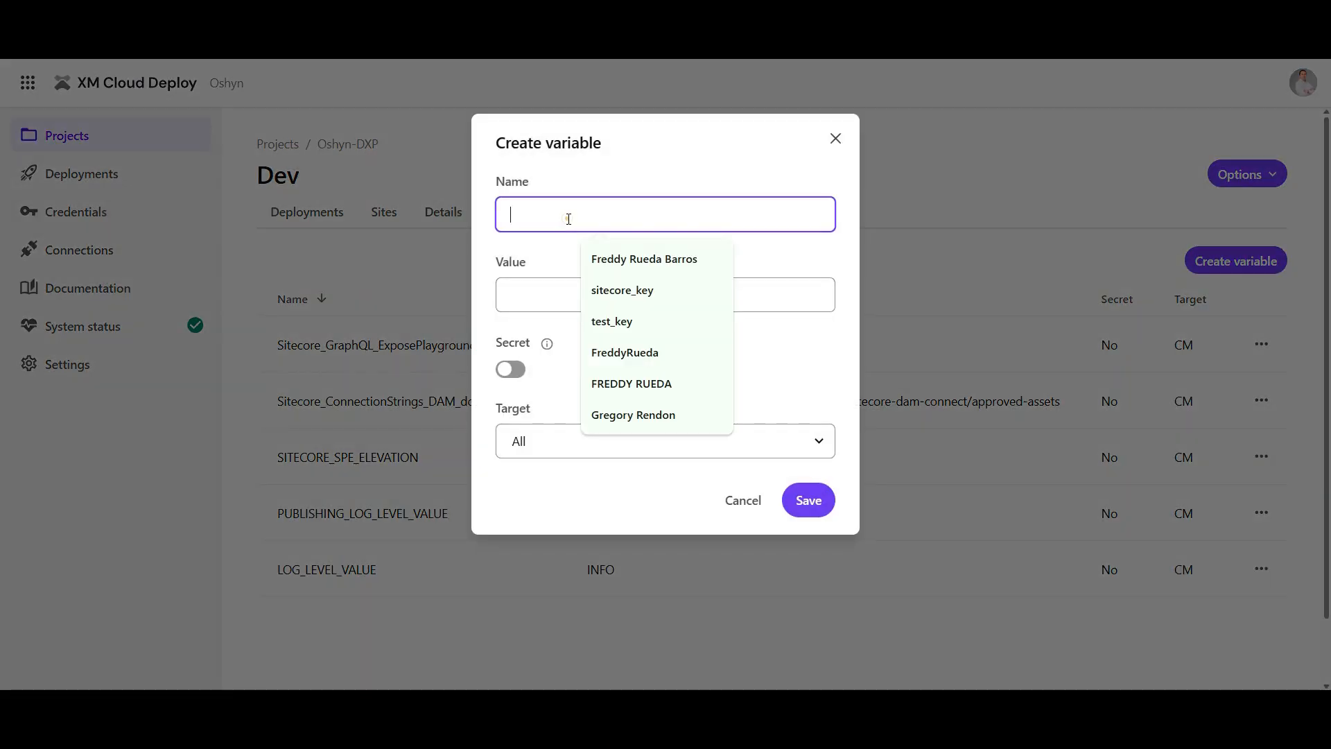
{"action": "type", "text": "Sitecore_ConnectionStrings_DAM_dot_ExternalRedirectKey"}
{"action": "left_click", "coordinate": [558, 295]}
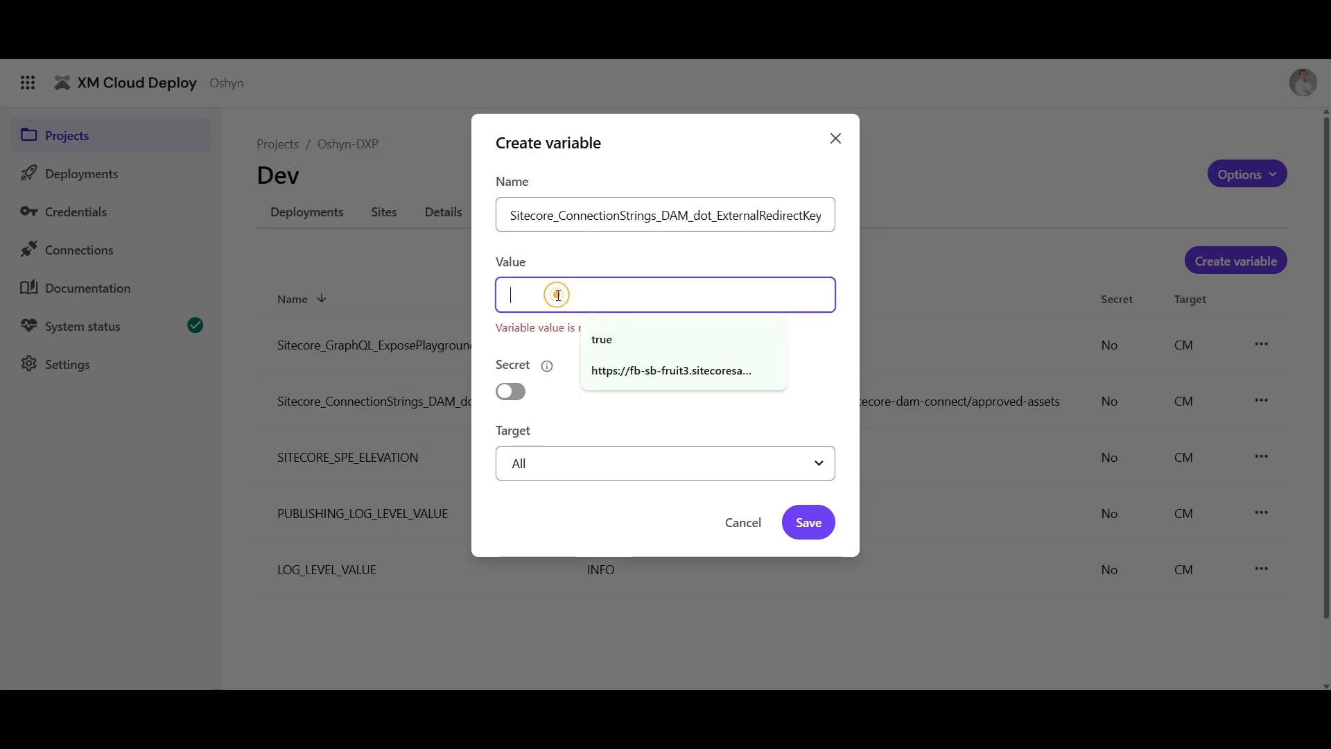
{"action": "type", "text": "Sitecore"}
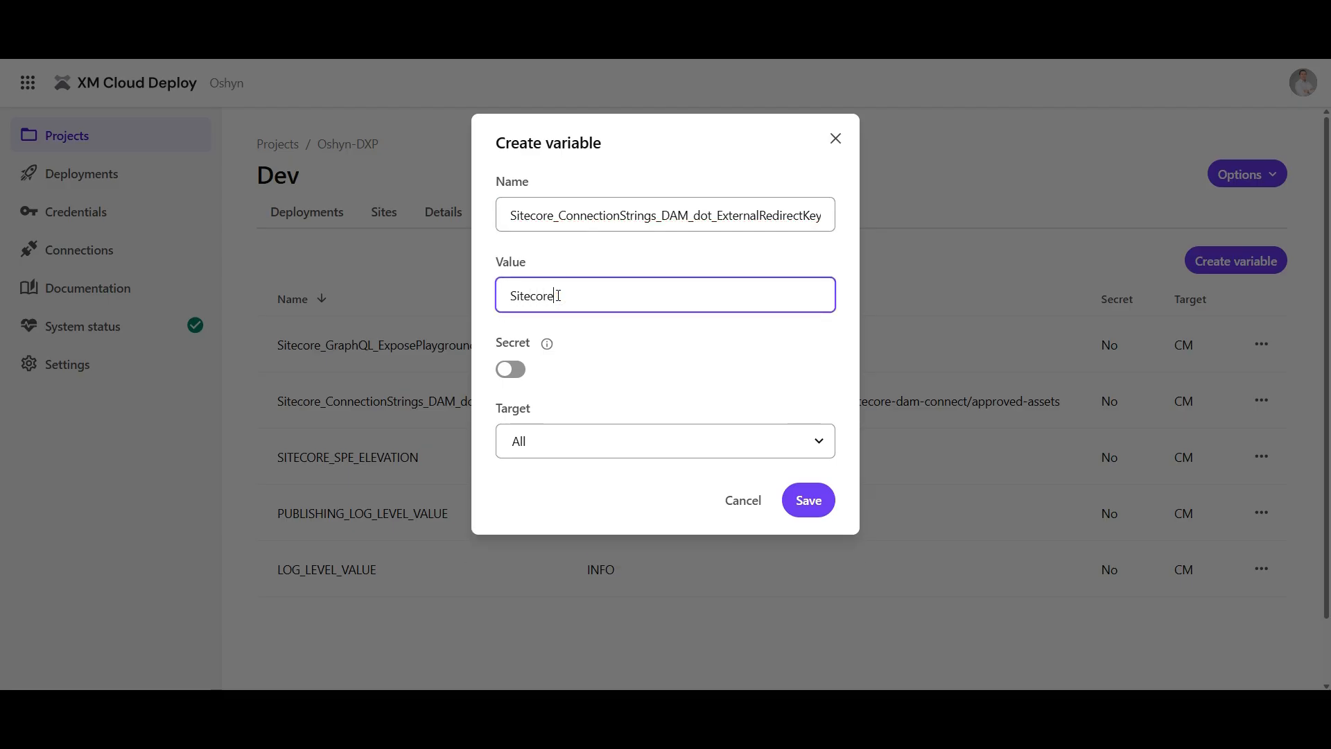
{"action": "left_click", "coordinate": [588, 449]}
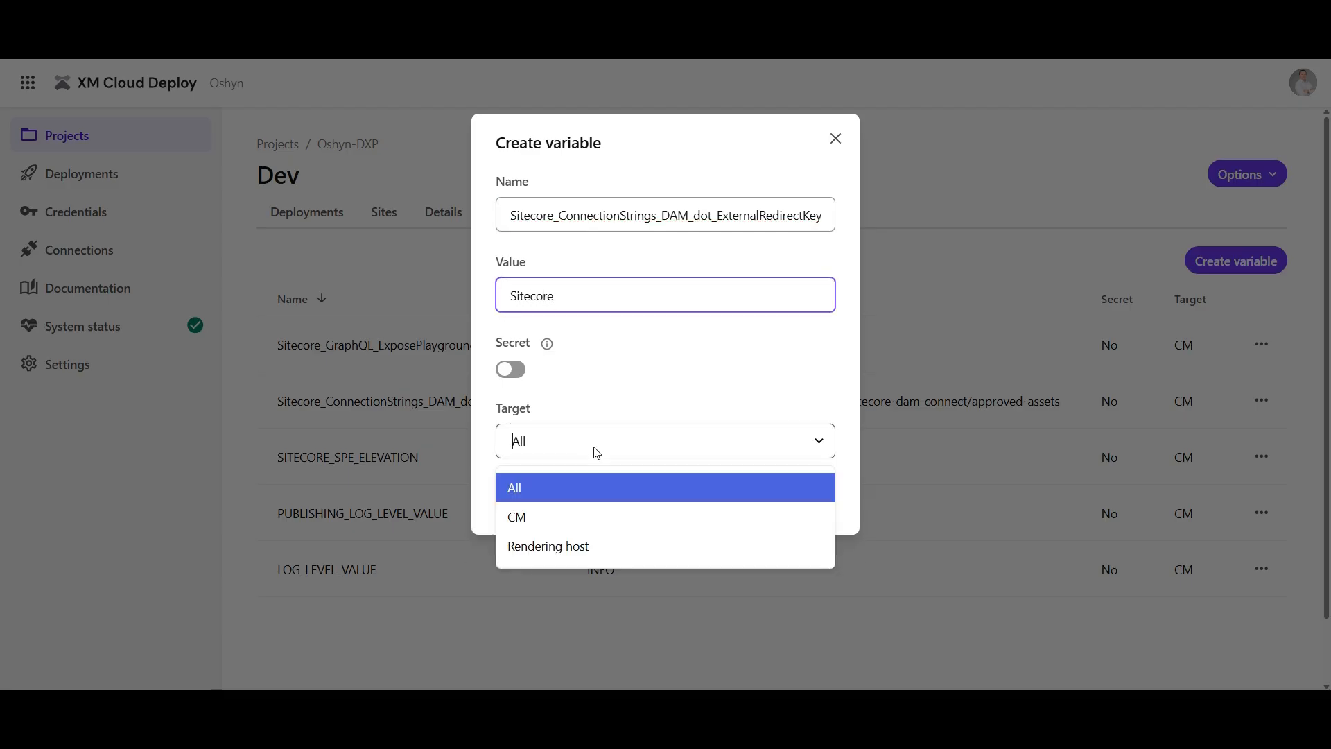
{"action": "left_click", "coordinate": [527, 515]}
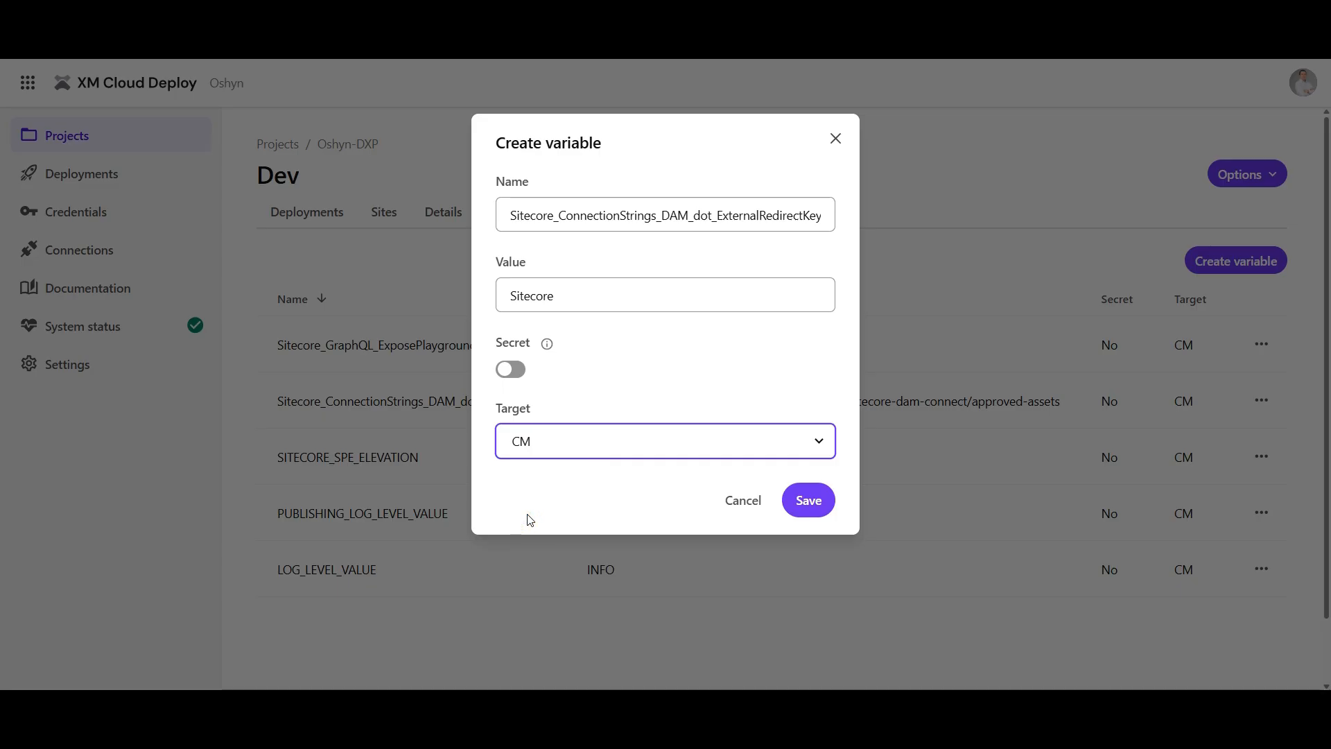
{"action": "left_click", "coordinate": [808, 500]}
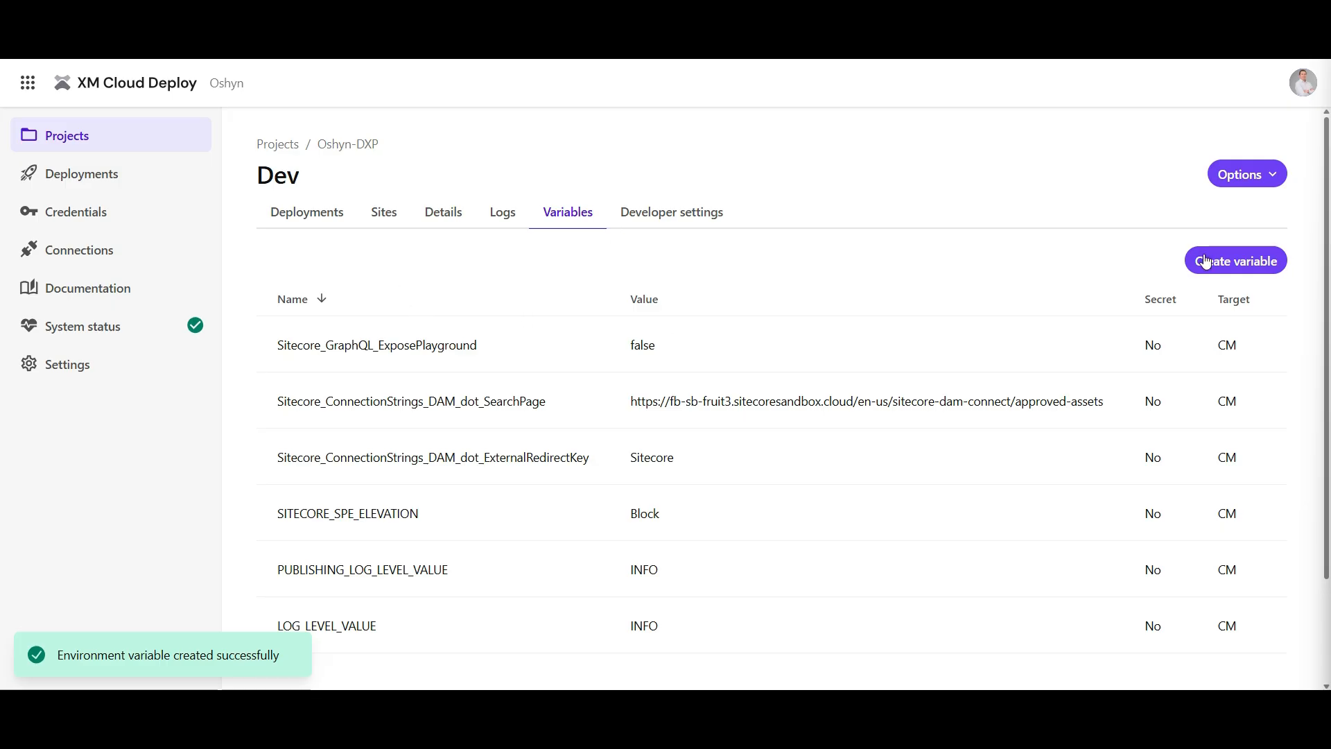
Start a variable named Sitecore_ConnectionStrings_DAM_dot_ContentHub and paste the Content Hub connection string with its client secret and password as the value
{"action": "left_click", "coordinate": [1239, 262]}
{"action": "left_click", "coordinate": [566, 224]}
{"action": "type", "text": "Sitecore_ConnectionStrings_DAM_dot_ContentHub"}
{"action": "left_click_drag", "start_coordinate": [560, 217], "coordinate": [652, 217]}
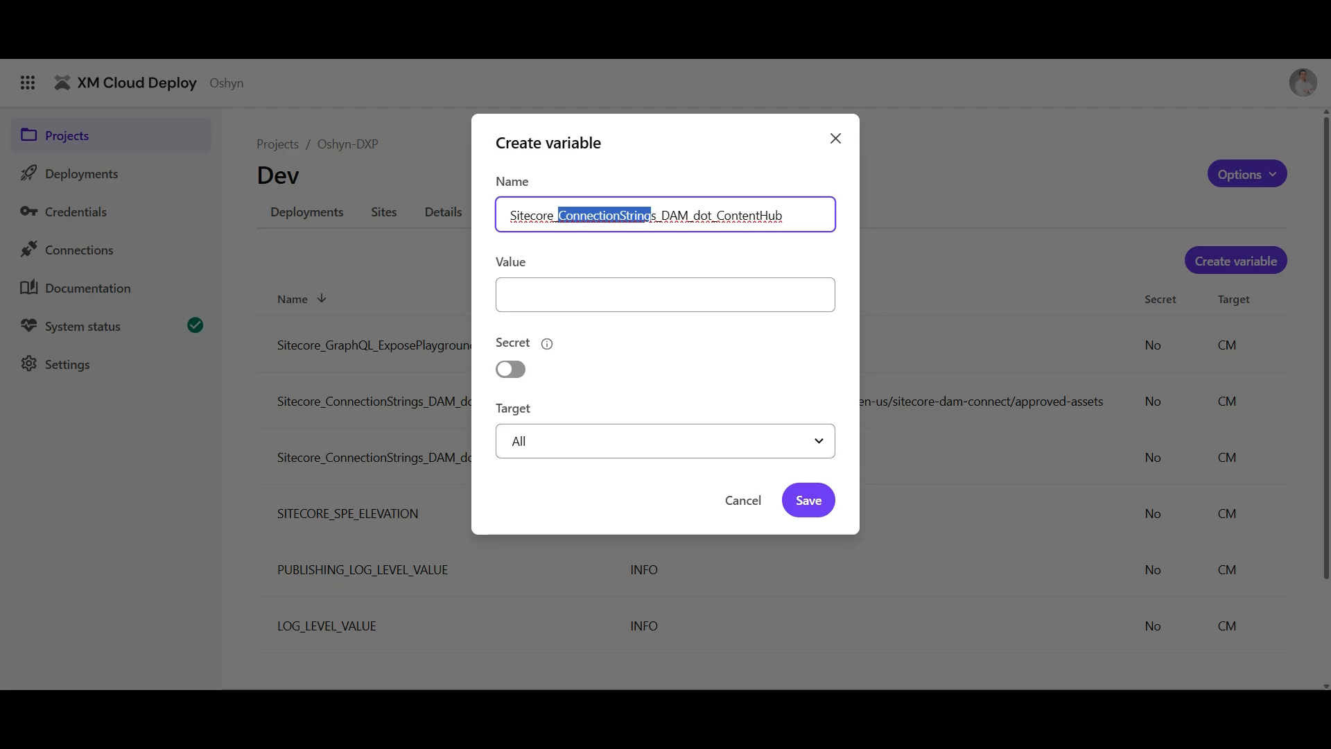
{"action": "key", "text": "alt+Tab"}
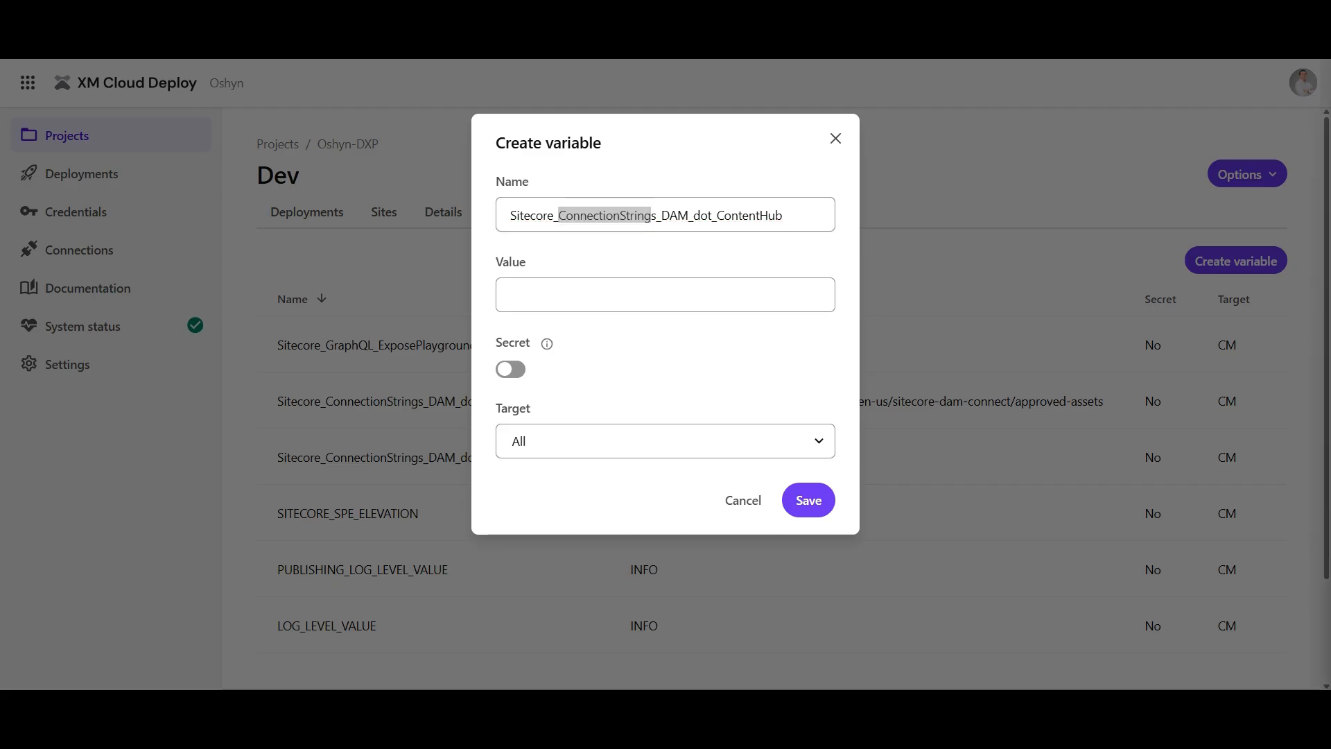
{"action": "left_click", "coordinate": [634, 297]}
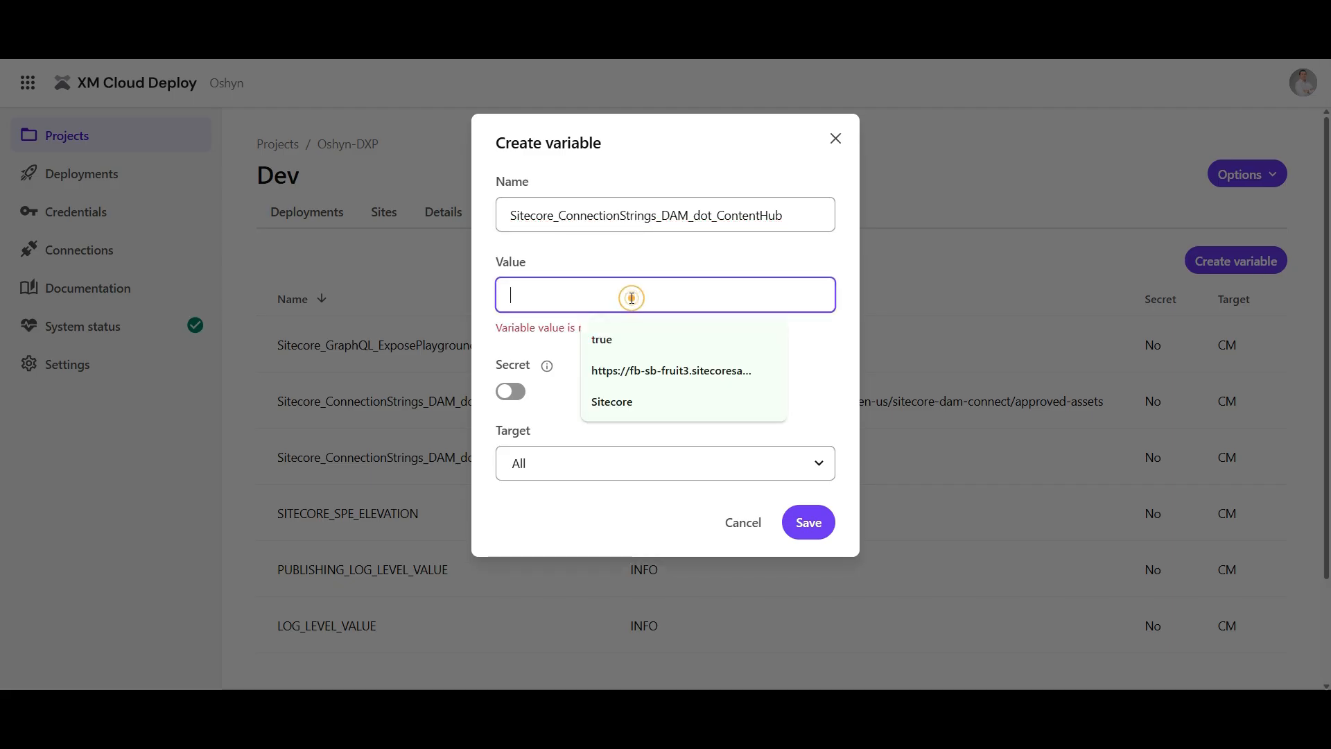
{"action": "key", "text": "ctrl+v"}
Review the parts of the pasted connection string, from the ClientId and ClientSecret through to the URI
{"action": "key", "text": "Home"}
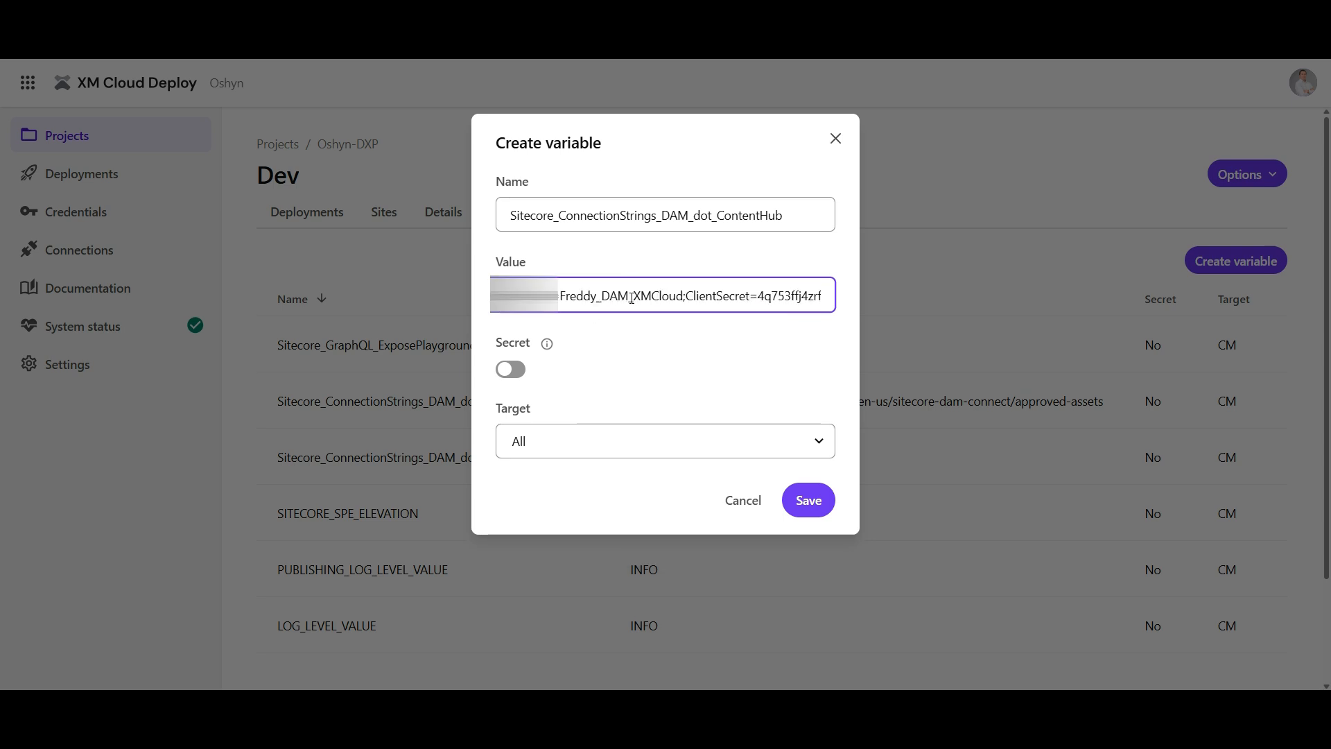
{"action": "key", "text": "ctrl+Right"}
{"action": "key", "text": "ctrl+shift+Left"}
{"action": "key", "text": "Right"}
{"action": "key", "text": "Right"}
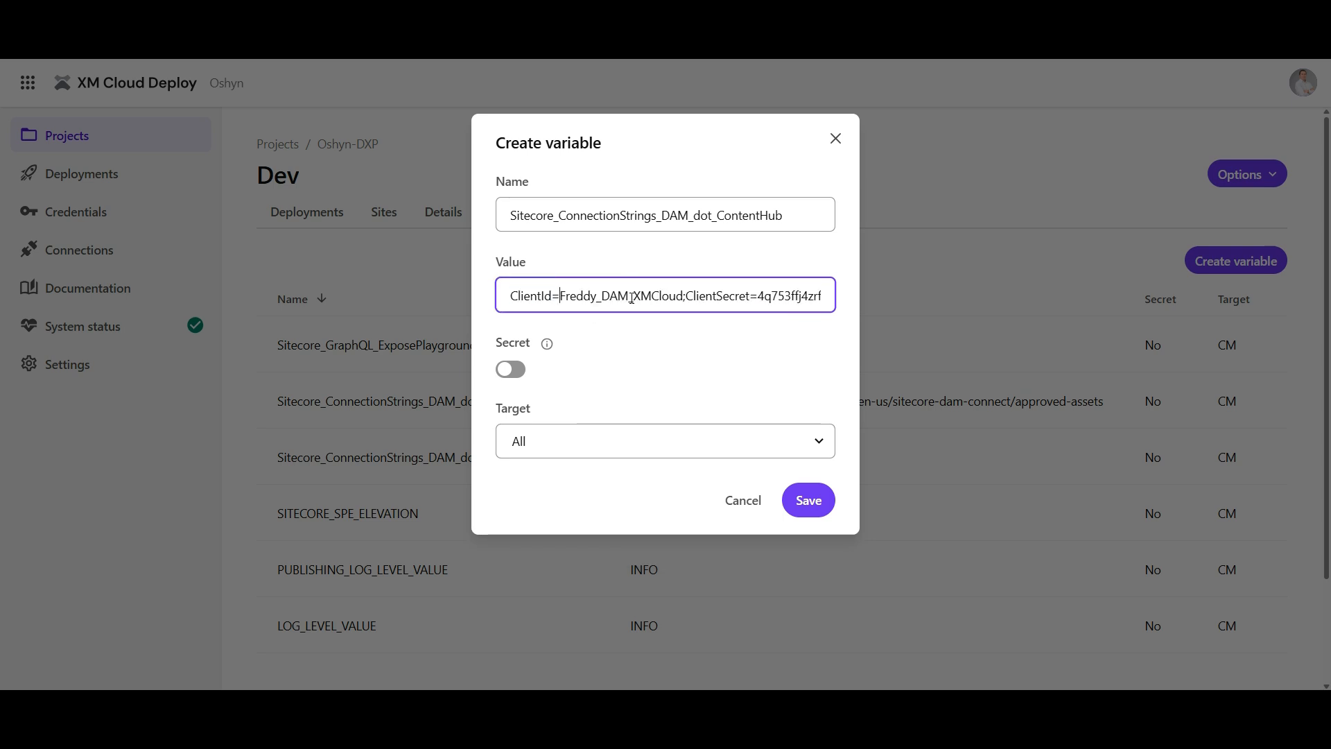
{"action": "key", "text": "ctrl+shift+Right"}
{"action": "key", "text": "Right"}
{"action": "key", "text": "ctrl+Right"}
{"action": "key", "text": "ctrl+Right"}
{"action": "key", "text": "ctrl+Right"}
{"action": "key", "text": "ctrl+Right"}
{"action": "key", "text": "ctrl+shift+Left"}
{"action": "key", "text": "Right"}
{"action": "key", "text": "ctrl+Right"}
{"action": "key", "text": "ctrl+Right"}
{"action": "key", "text": "ctrl+Right"}
{"action": "key", "text": "ctrl+Right"}
{"action": "key", "text": "ctrl+Right"}
{"action": "key", "text": "ctrl+Right"}
{"action": "key", "text": "ctrl+Right"}
{"action": "key", "text": "ctrl+Right"}
{"action": "key", "text": "ctrl+Right"}
{"action": "key", "text": "ctrl+Right"}
{"action": "key", "text": "ctrl+Right"}
{"action": "key", "text": "ctrl+Right"}
{"action": "key", "text": "ctrl+Right"}
{"action": "key", "text": "ctrl+Right"}
{"action": "key", "text": "ctrl+Right"}
{"action": "key", "text": "ctrl+Right"}
{"action": "key", "text": "ctrl+Right"}
{"action": "key", "text": "ctrl+Right"}
{"action": "key", "text": "ctrl+Right"}
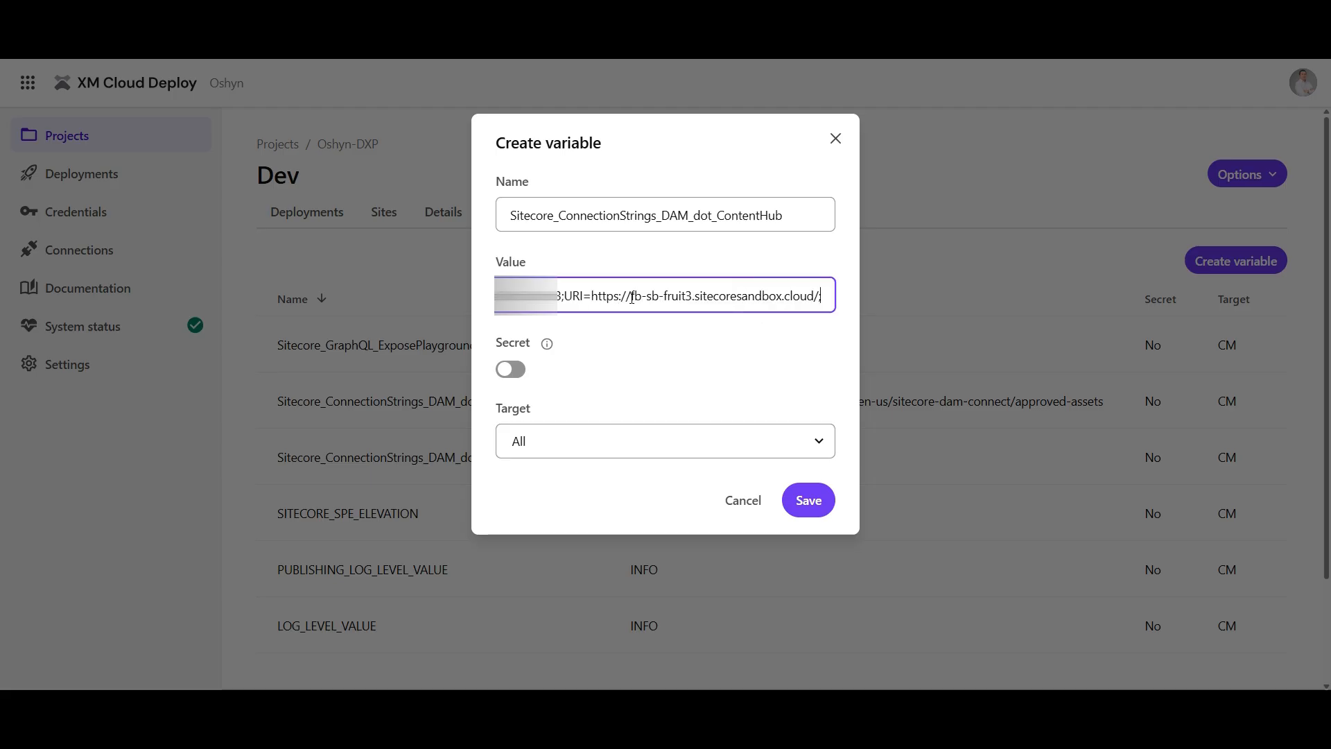
{"action": "key", "text": "Home"}
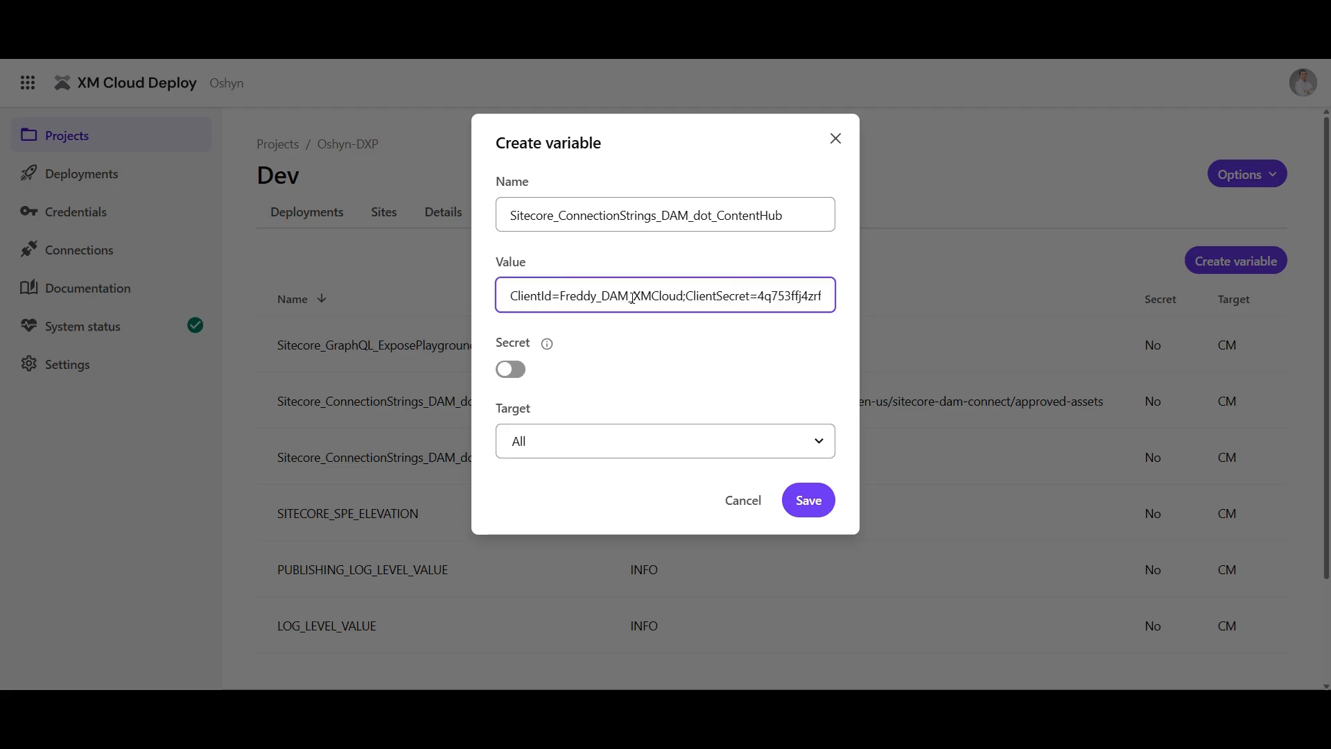
Set the Content Hub connection variable's target to CM and save the variable
{"action": "left_click", "coordinate": [535, 440]}
{"action": "left_click", "coordinate": [535, 521]}
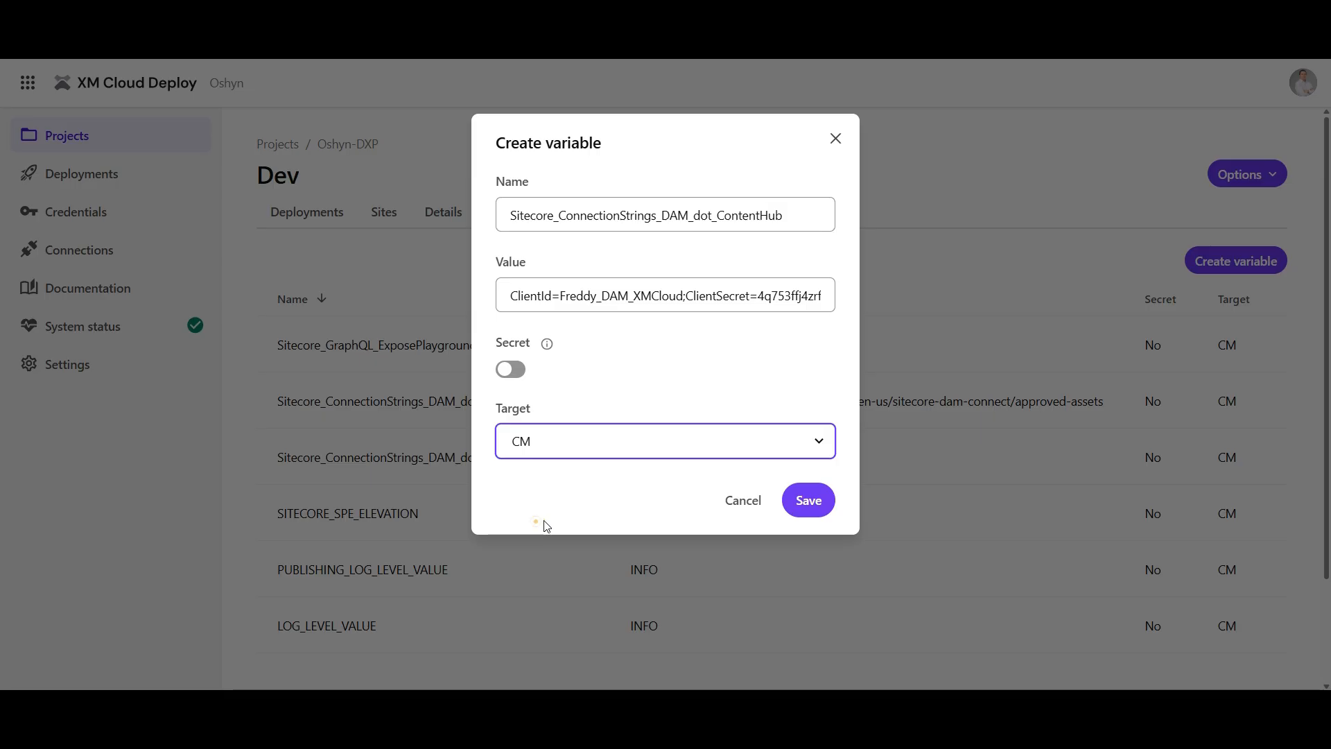
{"action": "left_click", "coordinate": [796, 517]}
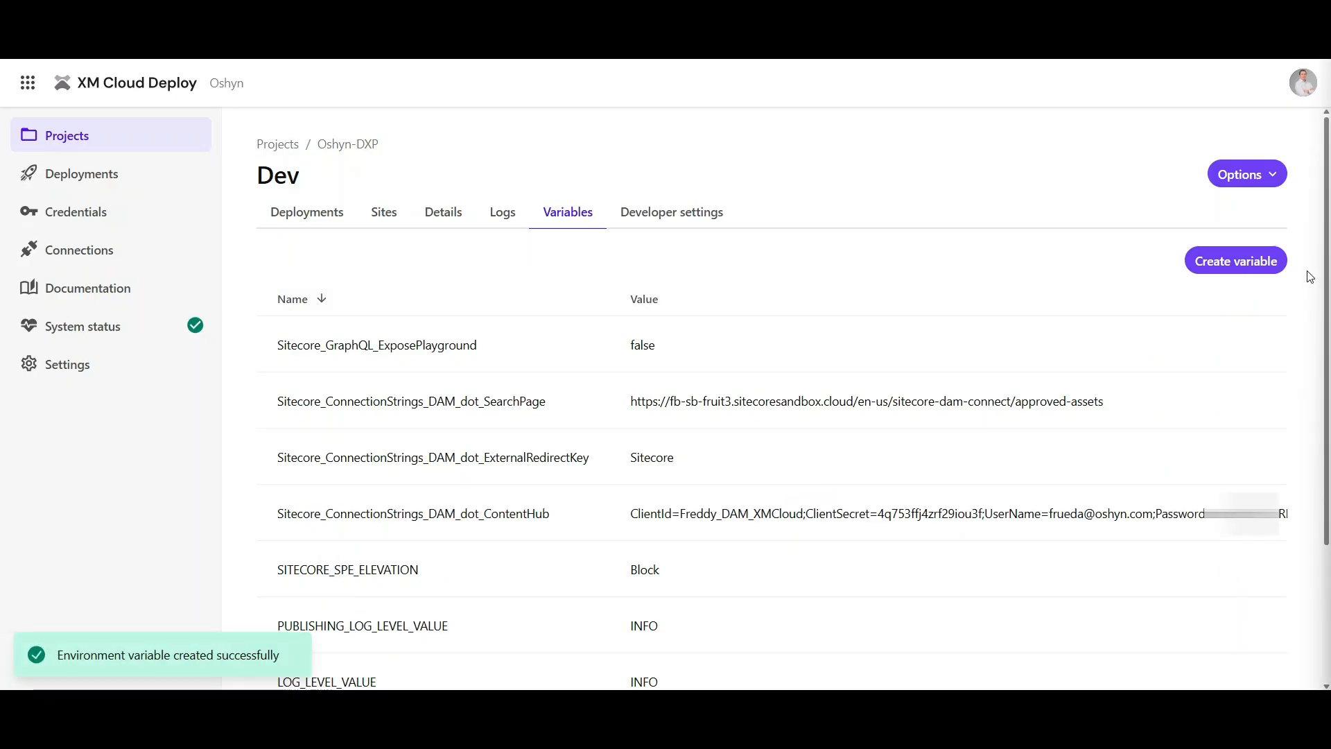
Create the variable SITECORE_AppSettings_damEnabled__define with value yes and target CM
{"action": "left_click", "coordinate": [1245, 261]}
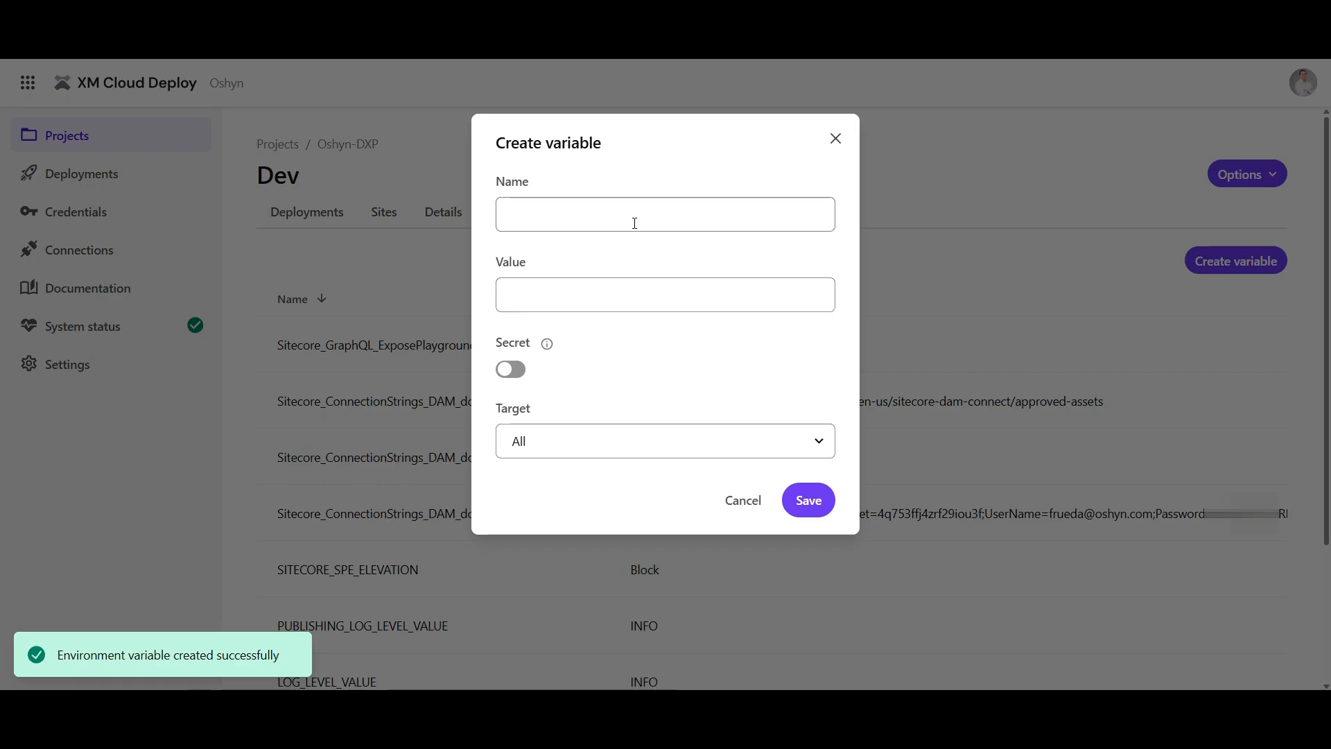
{"action": "left_click", "coordinate": [635, 217]}
{"action": "type", "text": "SITECORE_AppSettings_damEnabled__define"}
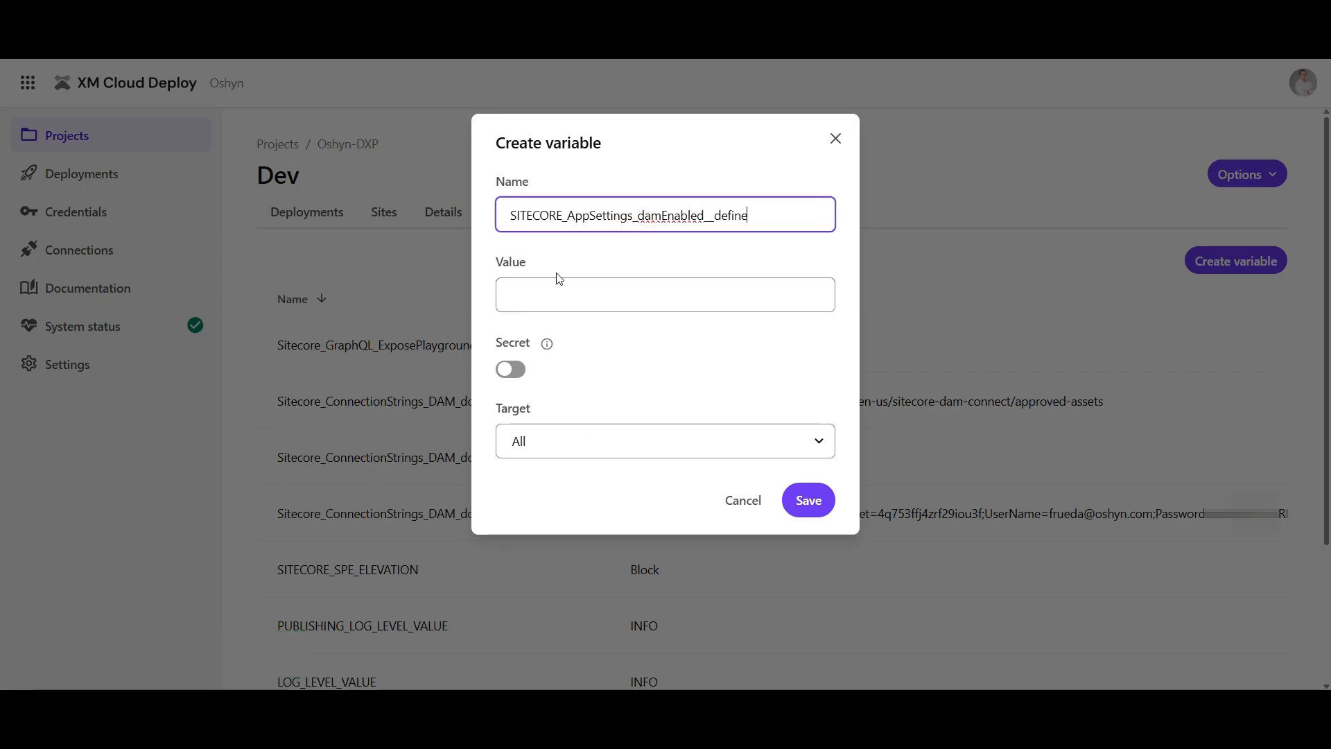
{"action": "left_click", "coordinate": [523, 297]}
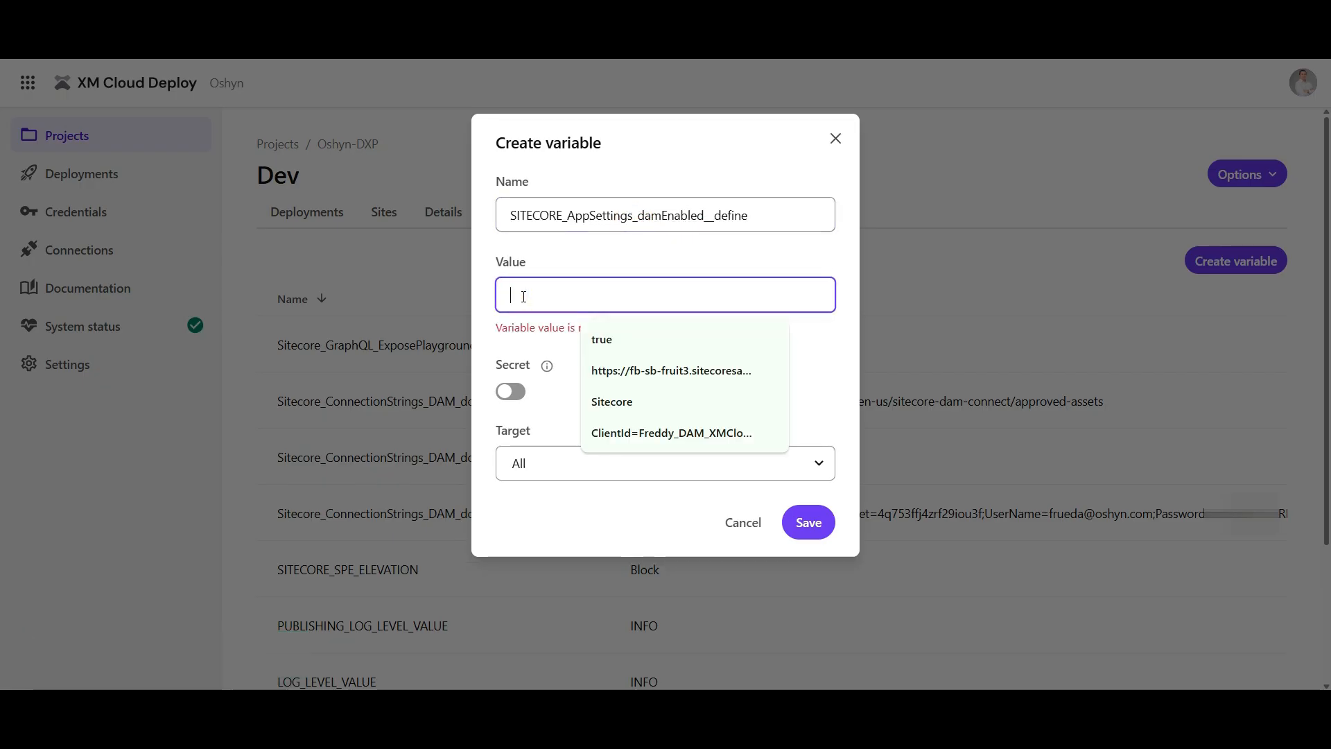
{"action": "type", "text": "yes"}
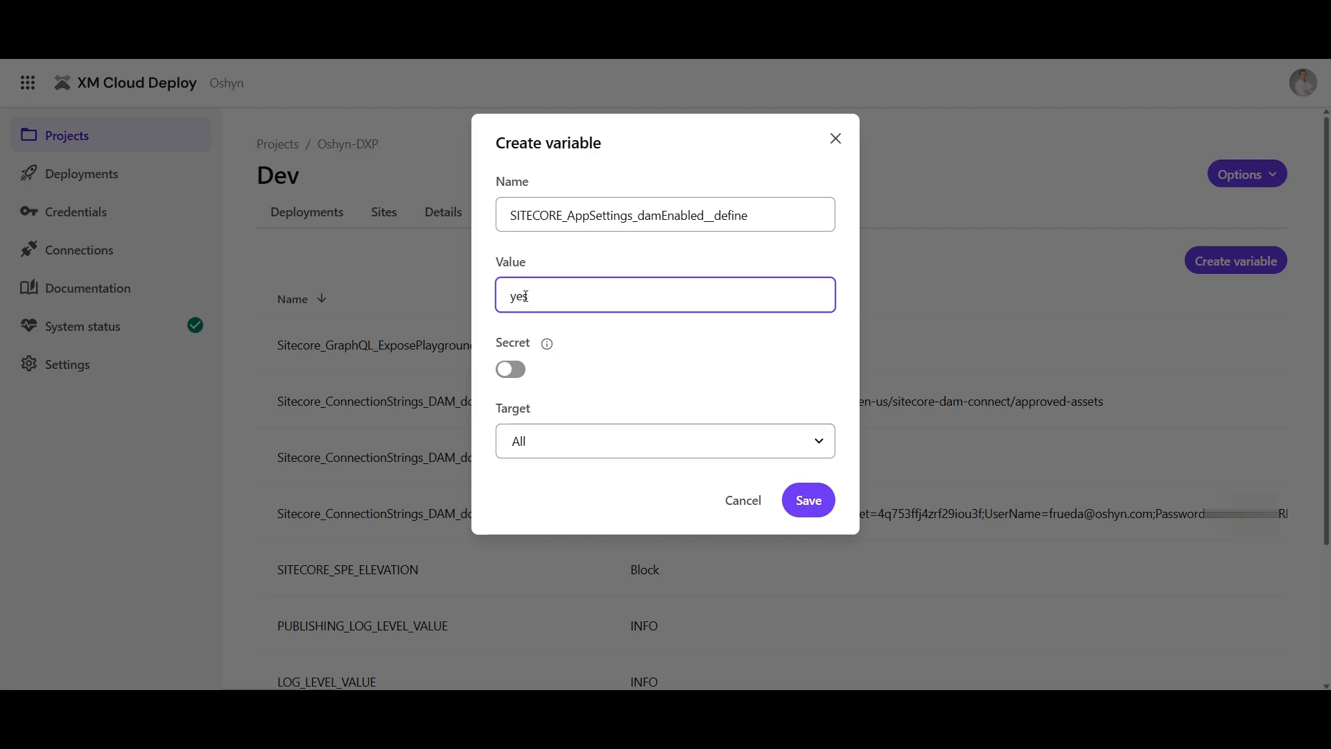
{"action": "left_click", "coordinate": [581, 446]}
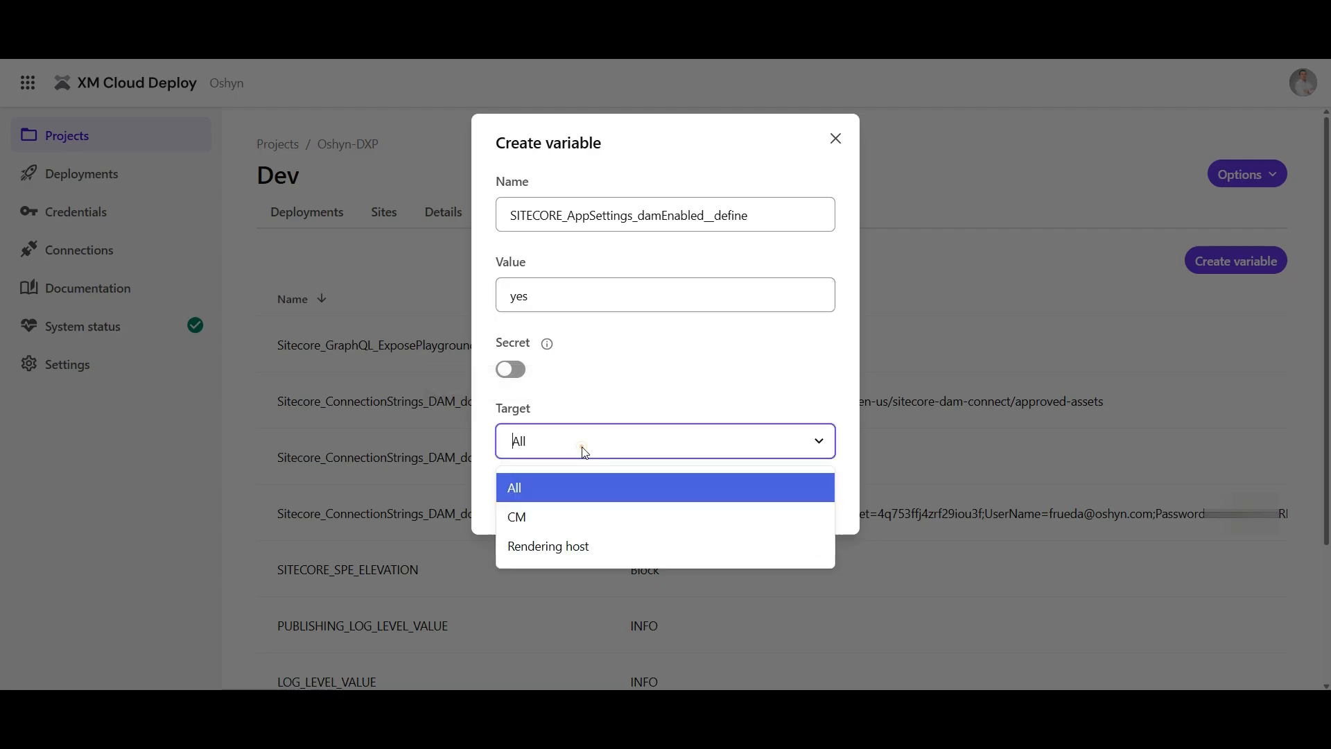
{"action": "left_click", "coordinate": [520, 518]}
{"action": "left_click", "coordinate": [830, 509]}
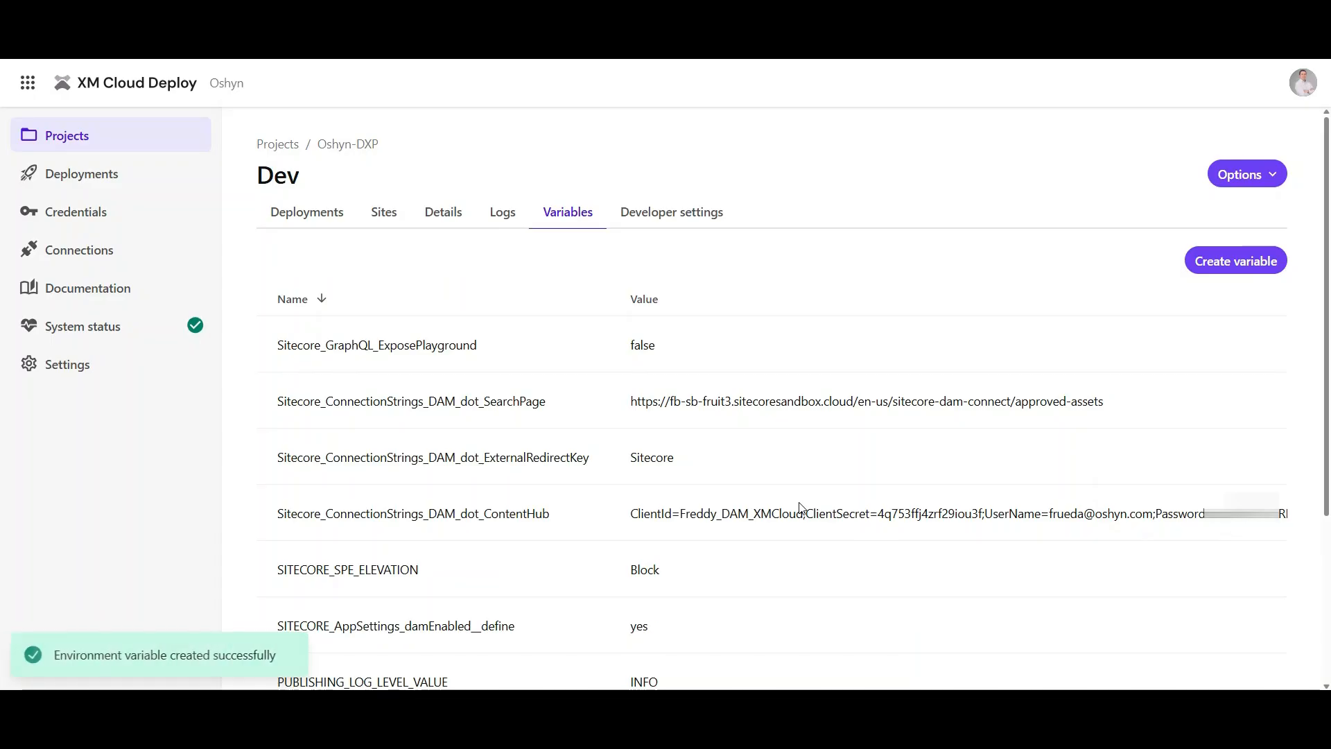
Create and start a new deployment of the Oshyn-DXP project's Dev environment
{"action": "scroll", "coordinate": [613, 423], "scroll_direction": "down", "scroll_amount": 1}
{"action": "scroll", "coordinate": [607, 416], "scroll_direction": "up", "scroll_amount": 1}
{"action": "scroll", "coordinate": [610, 385], "scroll_direction": "down", "scroll_amount": 1}
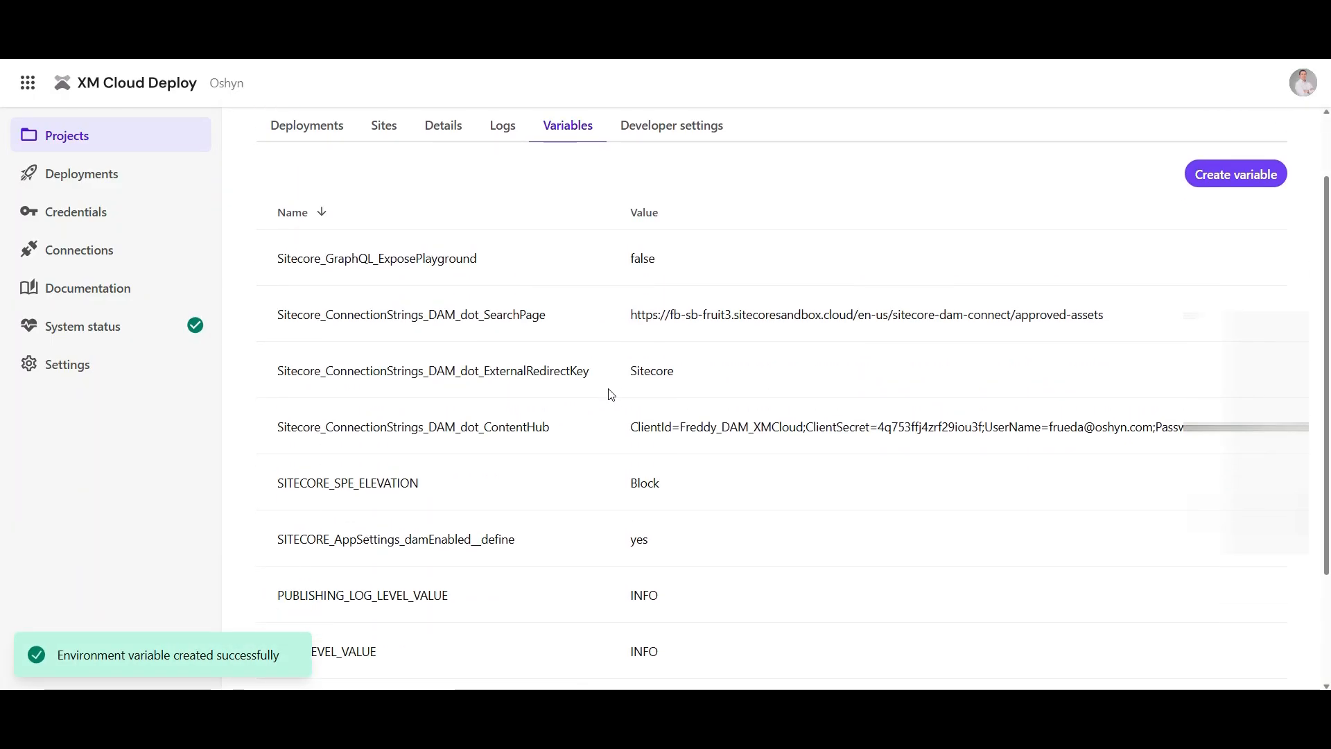
{"action": "scroll", "coordinate": [613, 391], "scroll_direction": "up", "scroll_amount": 1}
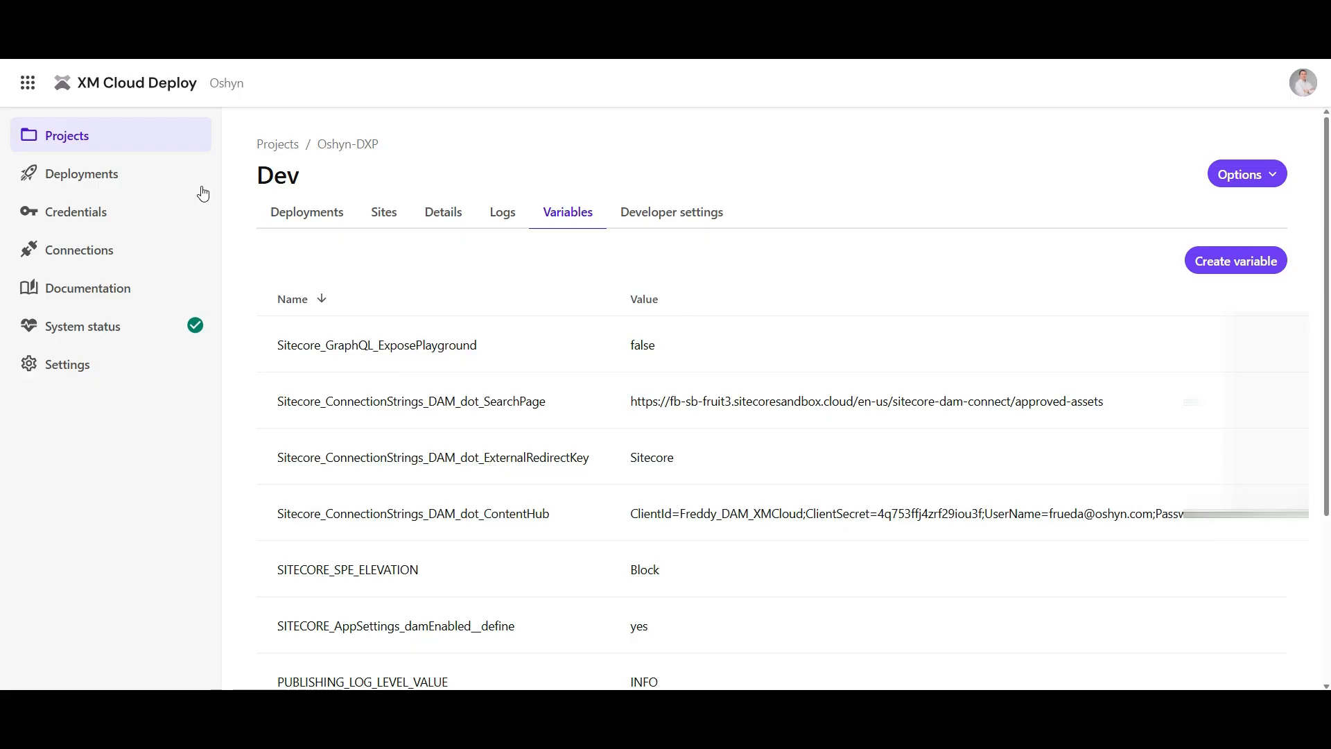
{"action": "left_click", "coordinate": [101, 178]}
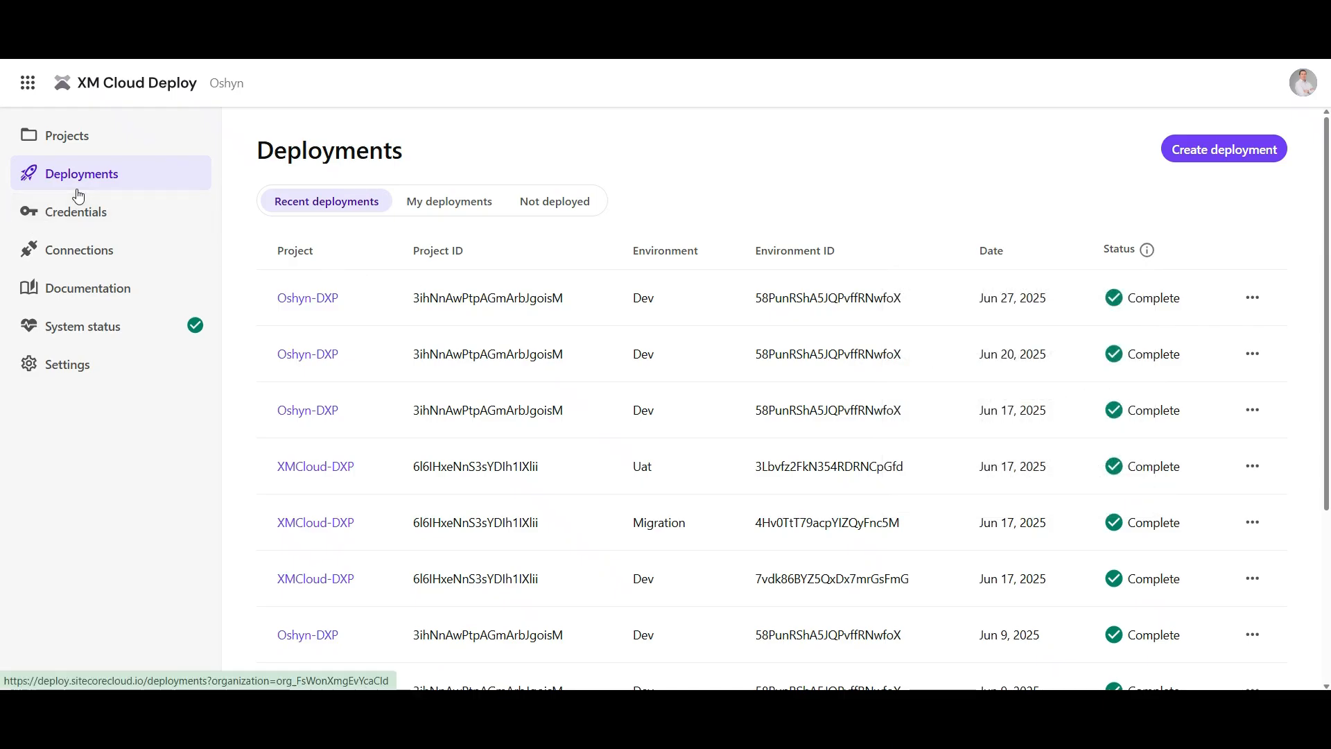
{"action": "left_click", "coordinate": [1207, 154]}
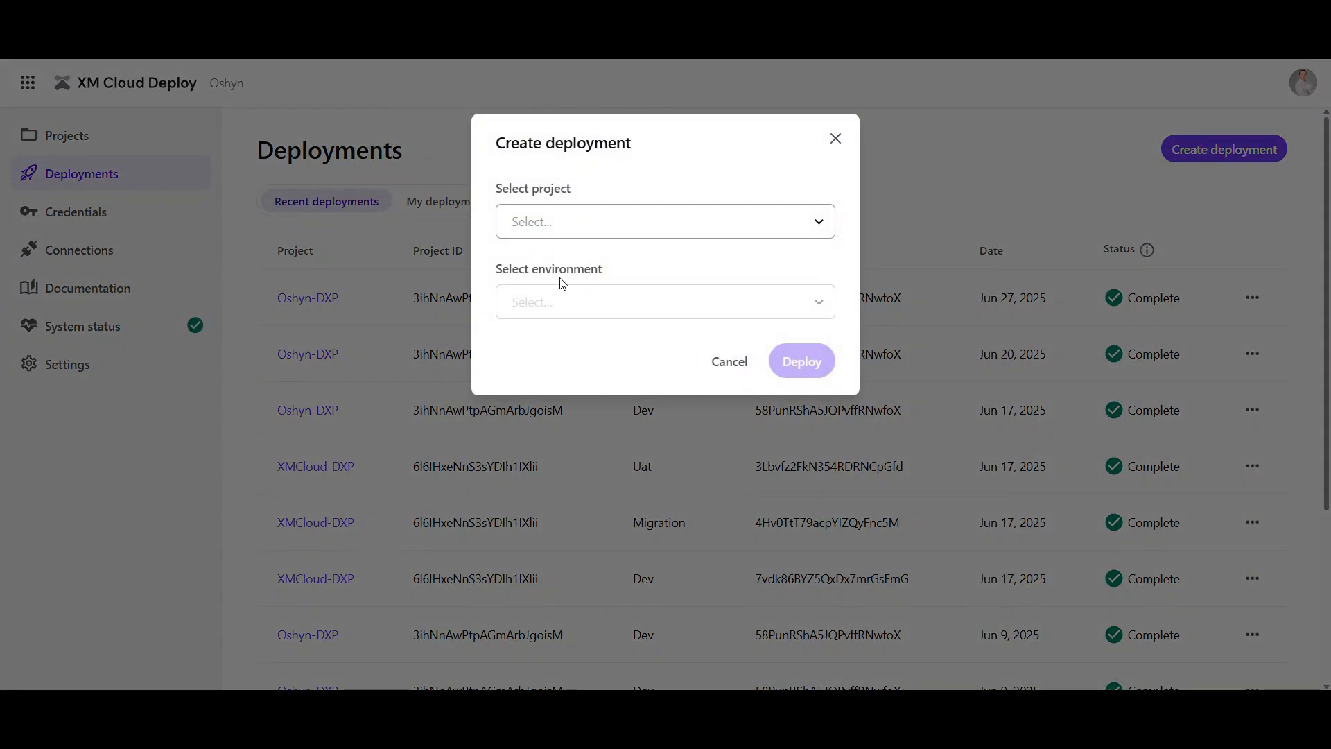
{"action": "left_click", "coordinate": [699, 223]}
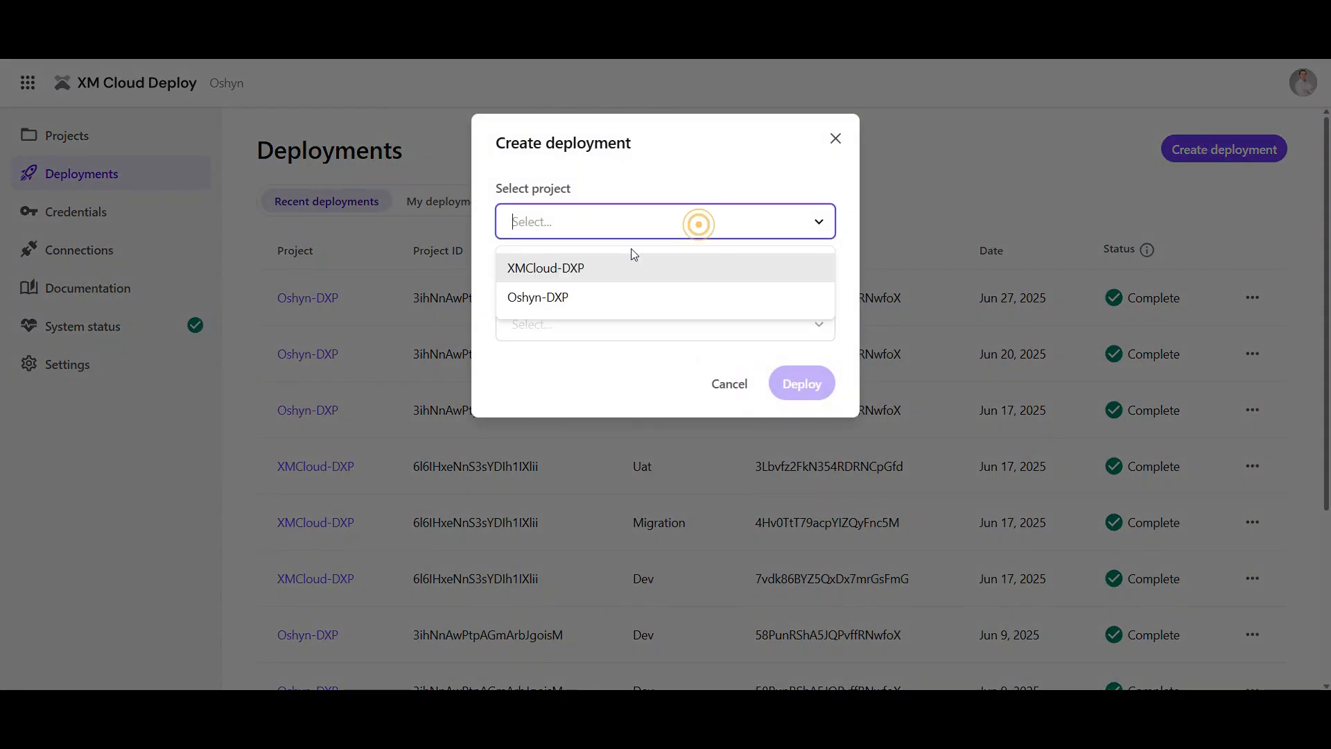
{"action": "left_click", "coordinate": [538, 301]}
{"action": "left_click", "coordinate": [559, 302]}
{"action": "left_click", "coordinate": [516, 350]}
{"action": "left_click", "coordinate": [811, 361]}
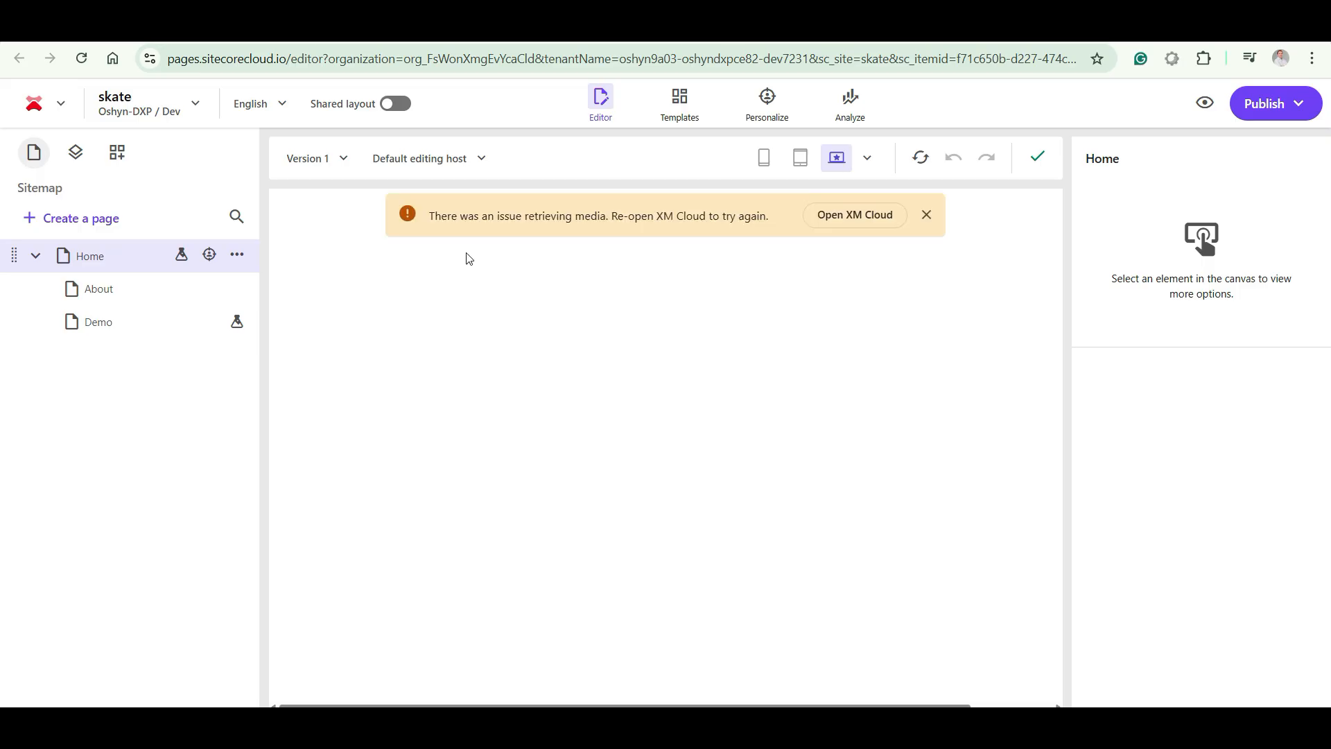
Switch to the skate site's Home page in XM Cloud Pages and examine the media warning and the browser console errors
{"action": "left_click_drag", "start_coordinate": [566, 214], "coordinate": [611, 214]}
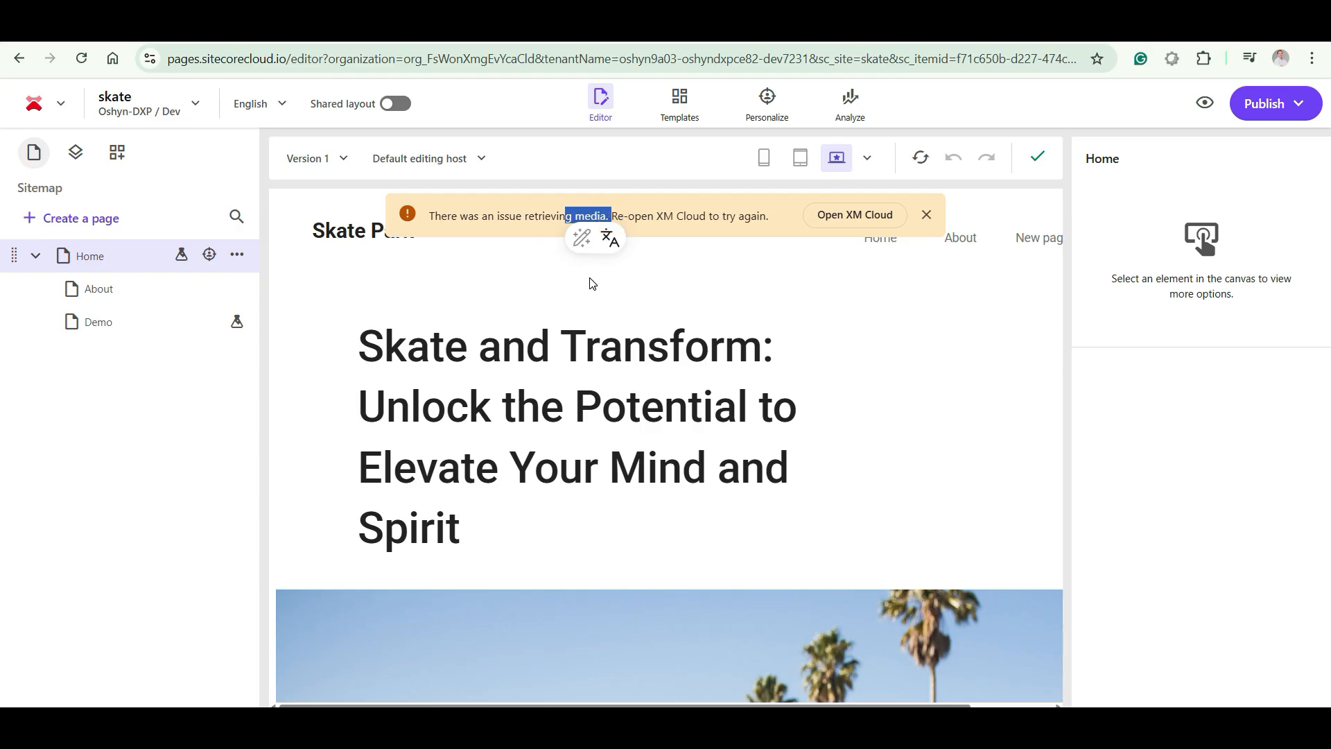
{"action": "key", "text": "F12"}
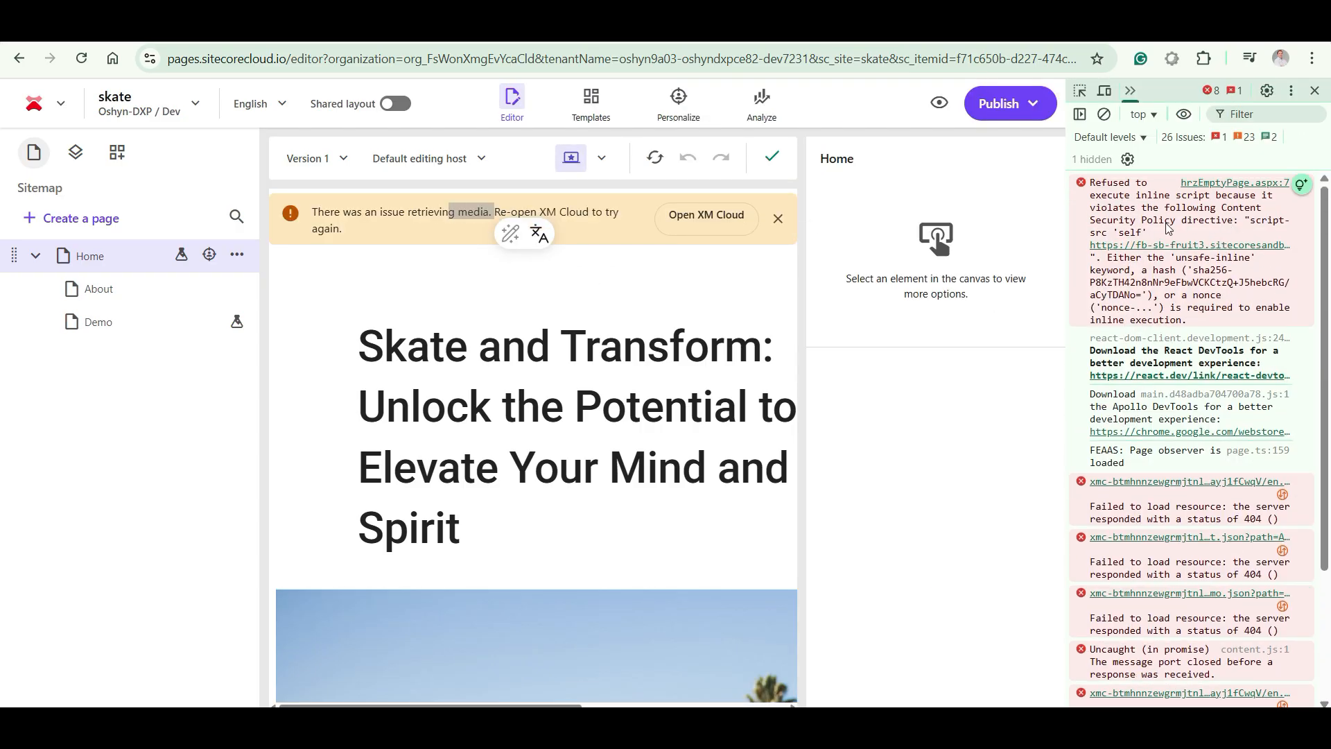
{"action": "left_click_drag", "start_coordinate": [1223, 209], "coordinate": [1234, 220]}
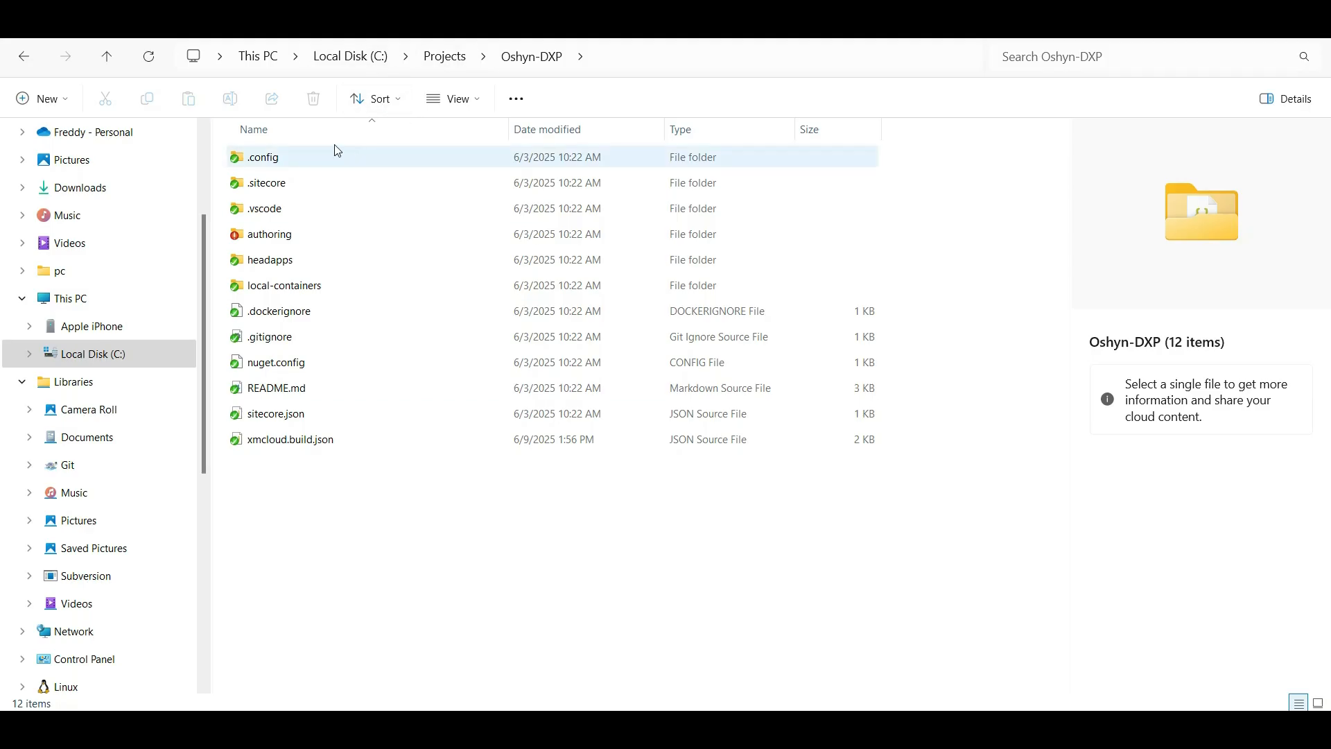
Create a folder named App_Data in the project's authoring\platform folder
{"action": "double_click", "coordinate": [262, 234]}
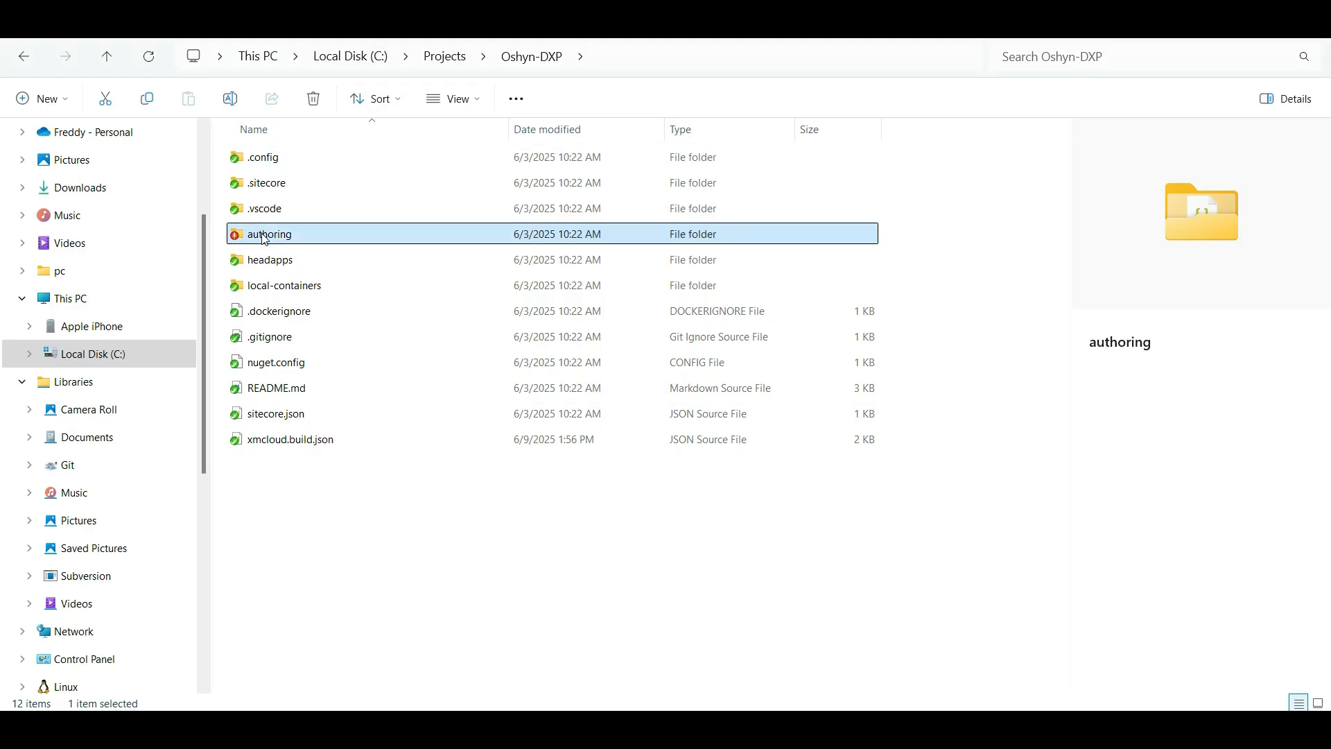
{"action": "double_click", "coordinate": [281, 184]}
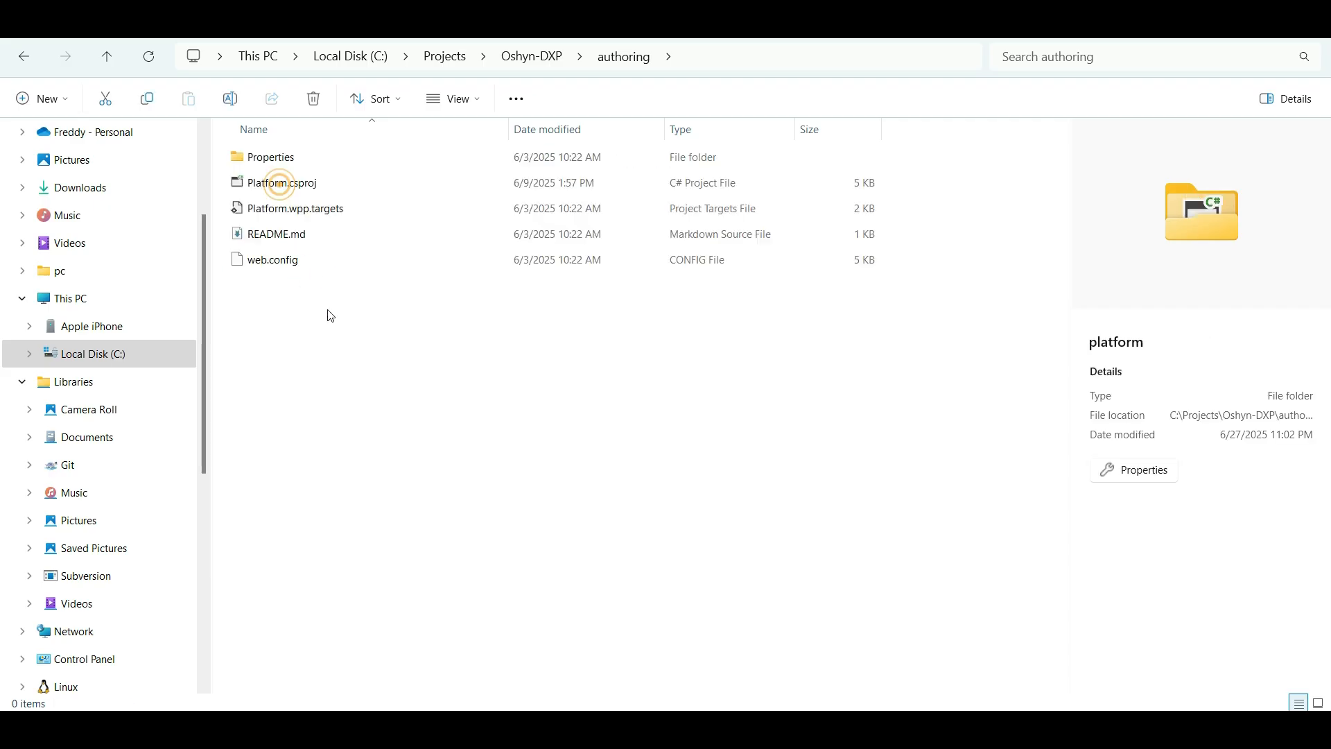
{"action": "left_click", "coordinate": [61, 99]}
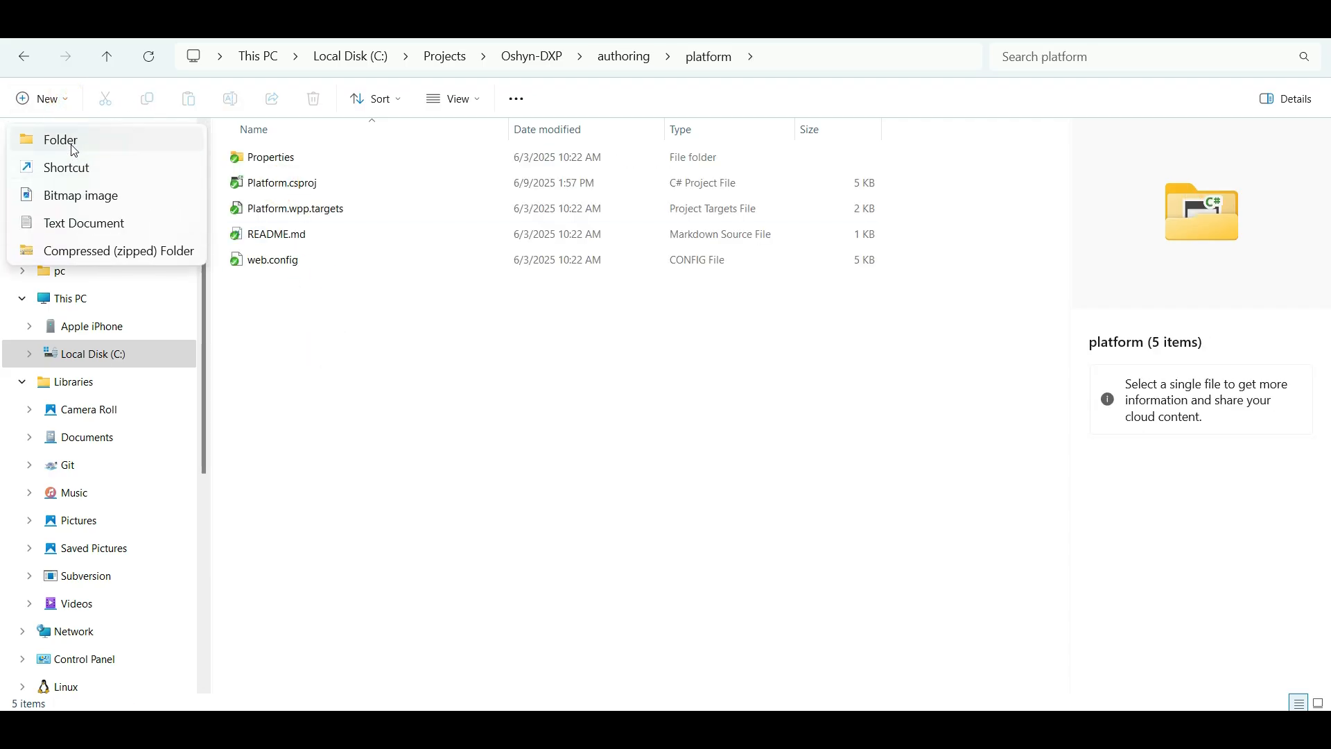
{"action": "left_click", "coordinate": [72, 146]}
{"action": "type", "text": "App_Data"}
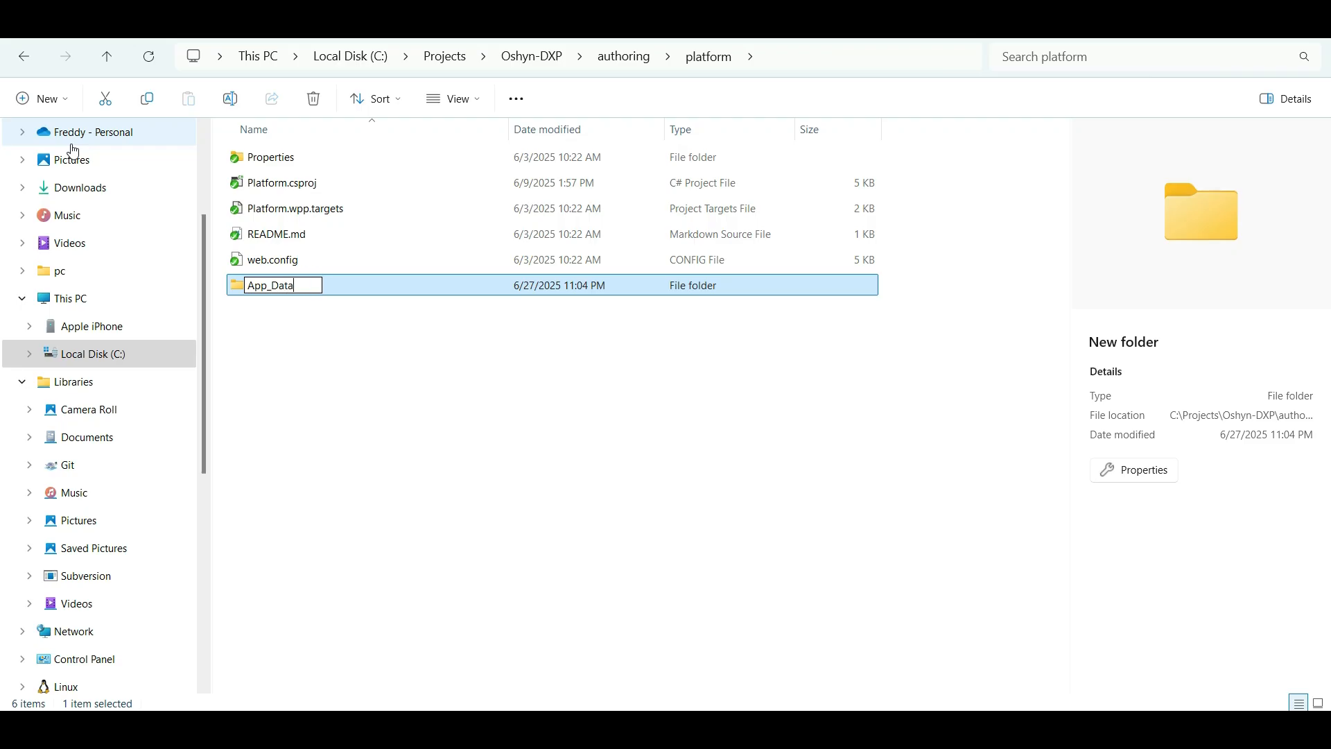
{"action": "key", "text": "Return"}
Create a subfolder named Xdts inside the App_Data folder
{"action": "double_click", "coordinate": [292, 296]}
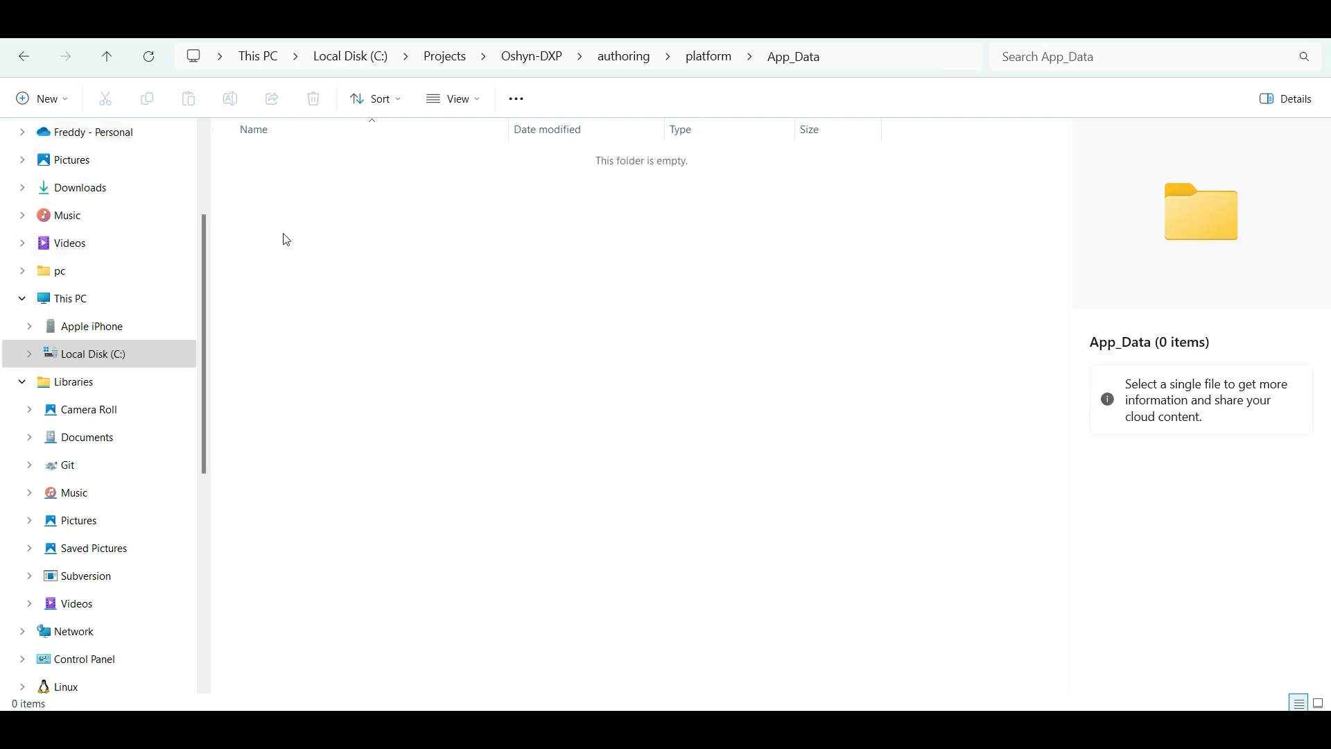
{"action": "left_click", "coordinate": [41, 97]}
{"action": "left_click", "coordinate": [72, 137]}
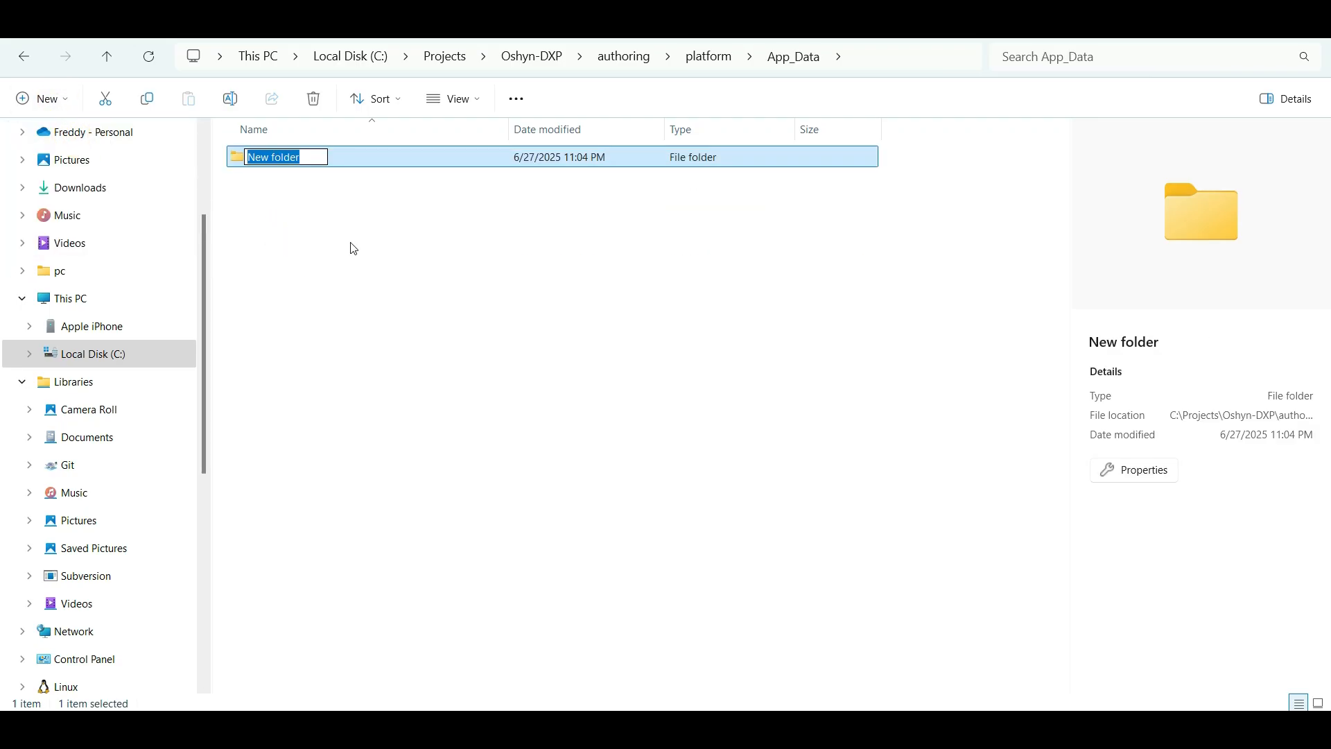
{"action": "type", "text": "Xdts"}
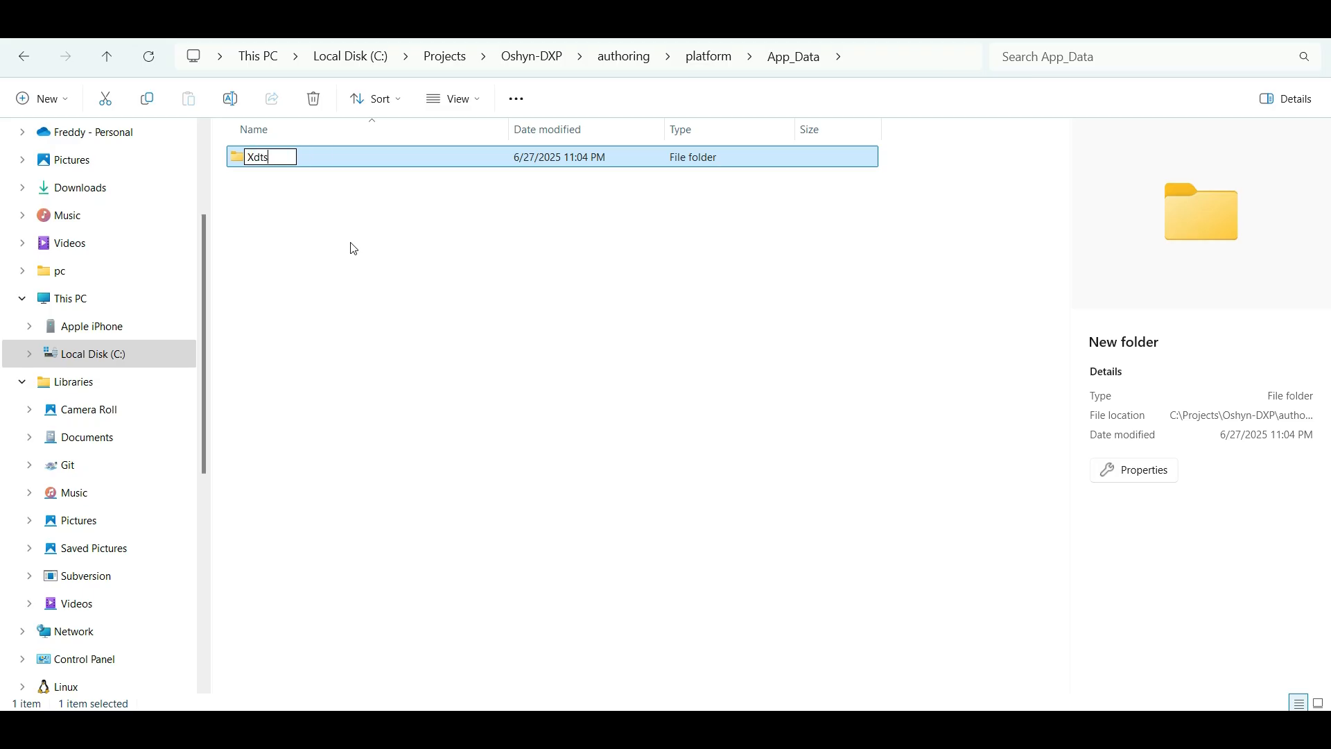
{"action": "key", "text": "Return"}
Create a text file in the Xdts folder and name it Web.config.xdt, accepting the extension change
{"action": "key", "text": "alt+Tab"}
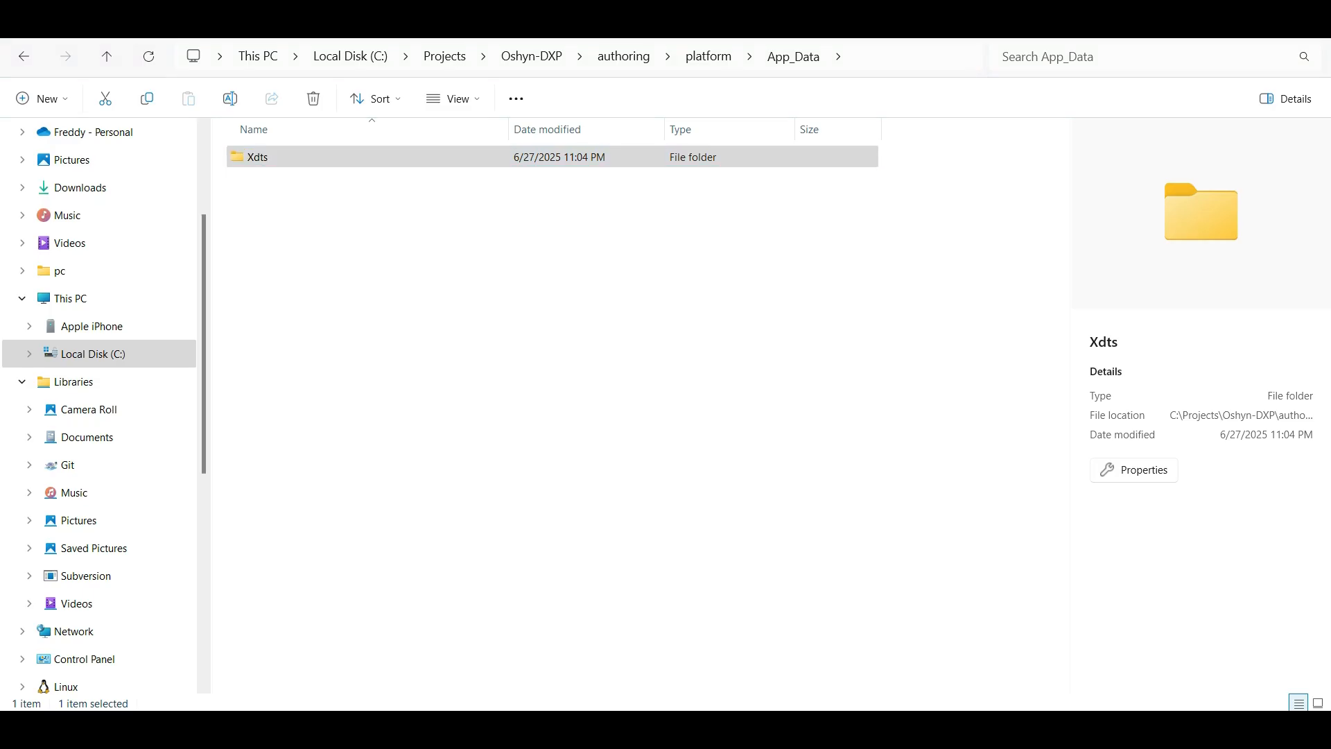
{"action": "double_click", "coordinate": [271, 165]}
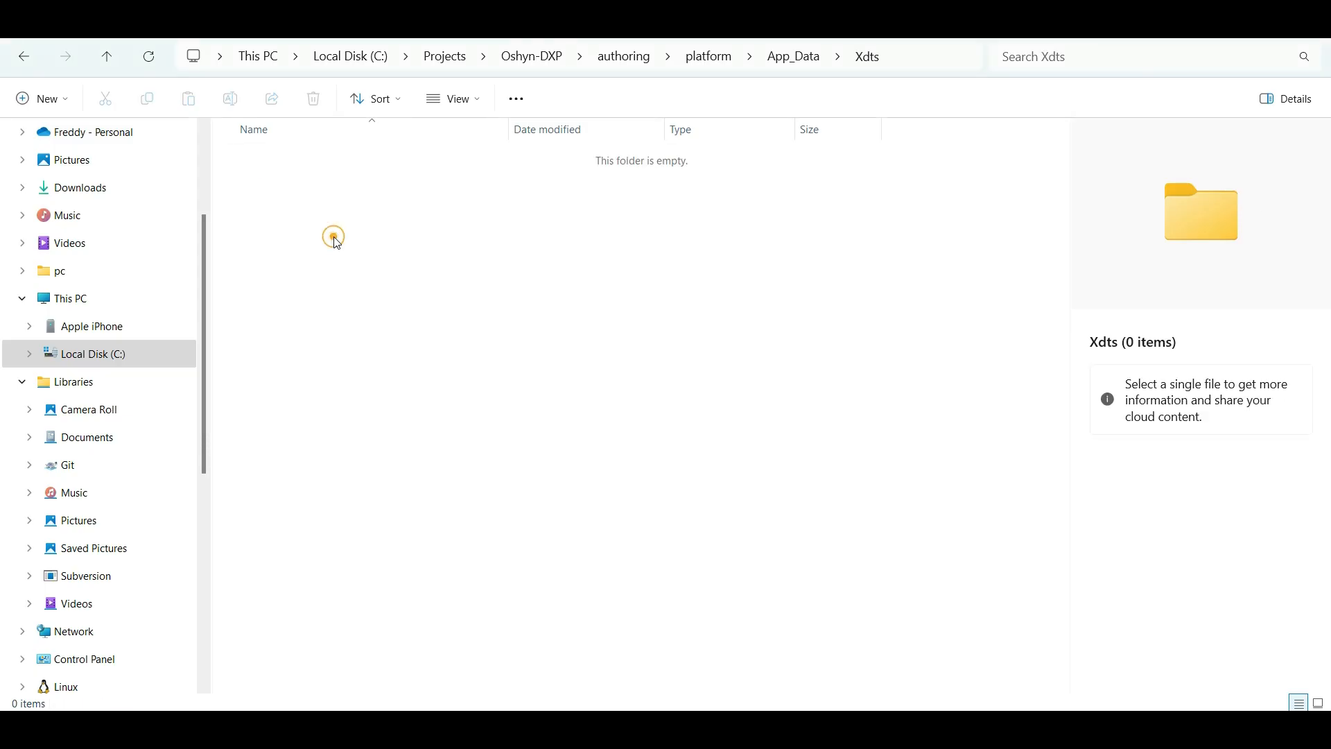
{"action": "right_click", "coordinate": [318, 227]}
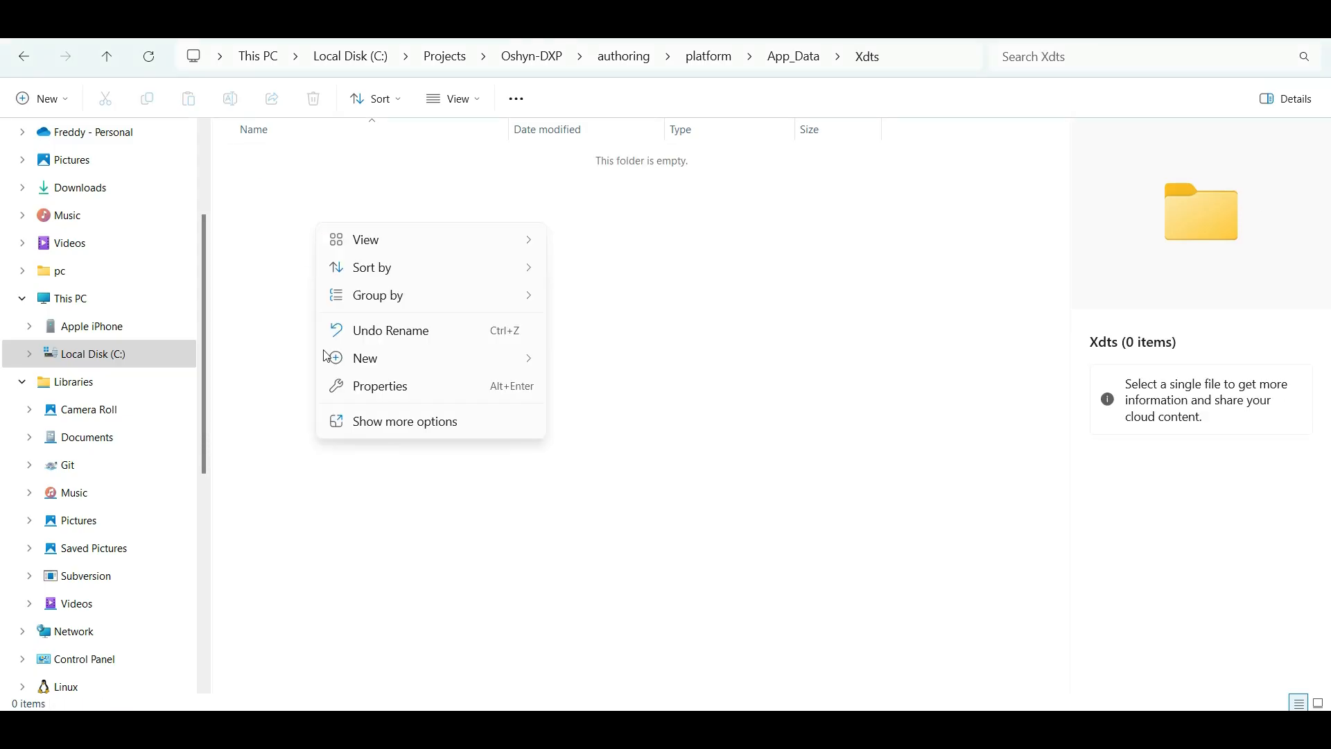
{"action": "mouse_move", "coordinate": [387, 360]}
{"action": "left_click", "coordinate": [630, 447]}
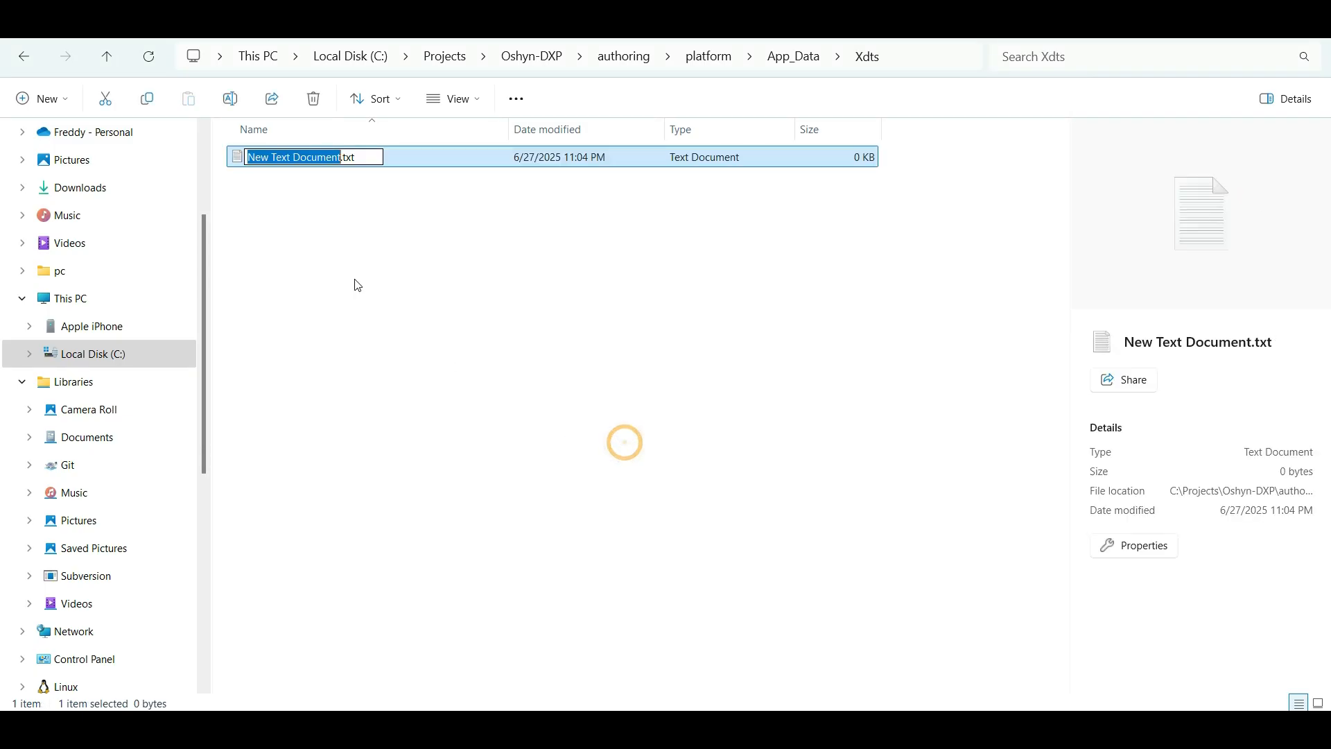
{"action": "type", "text": "Web.config.xdt"}
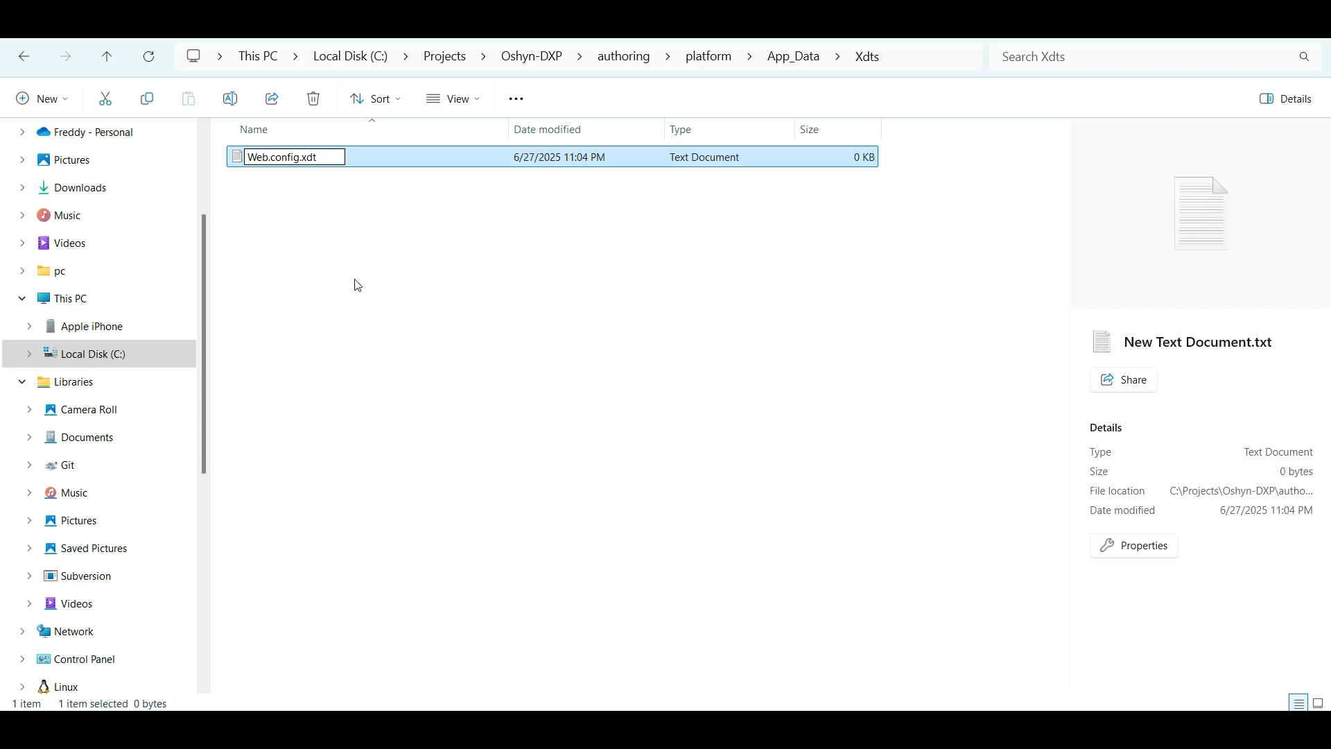
{"action": "key", "text": "Return"}
{"action": "left_click", "coordinate": [742, 377]}
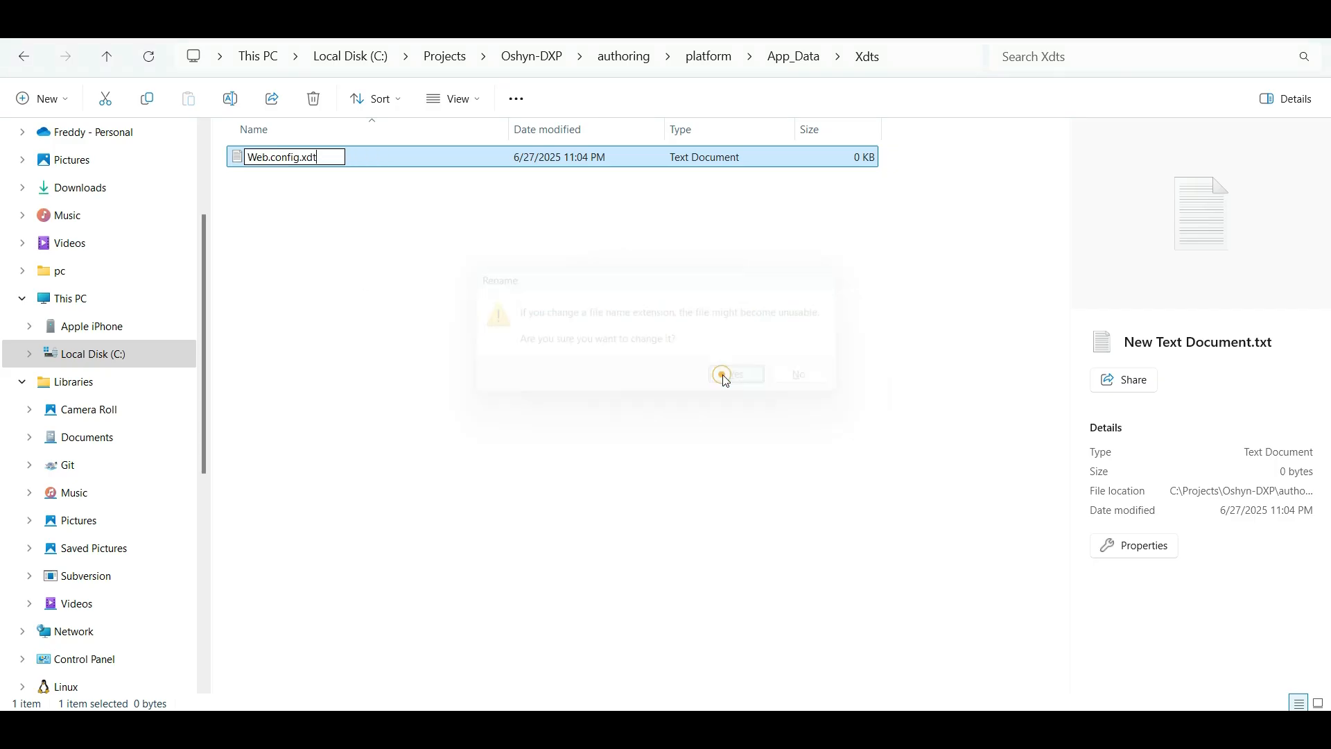
{"action": "key", "text": "alt+Tab"}
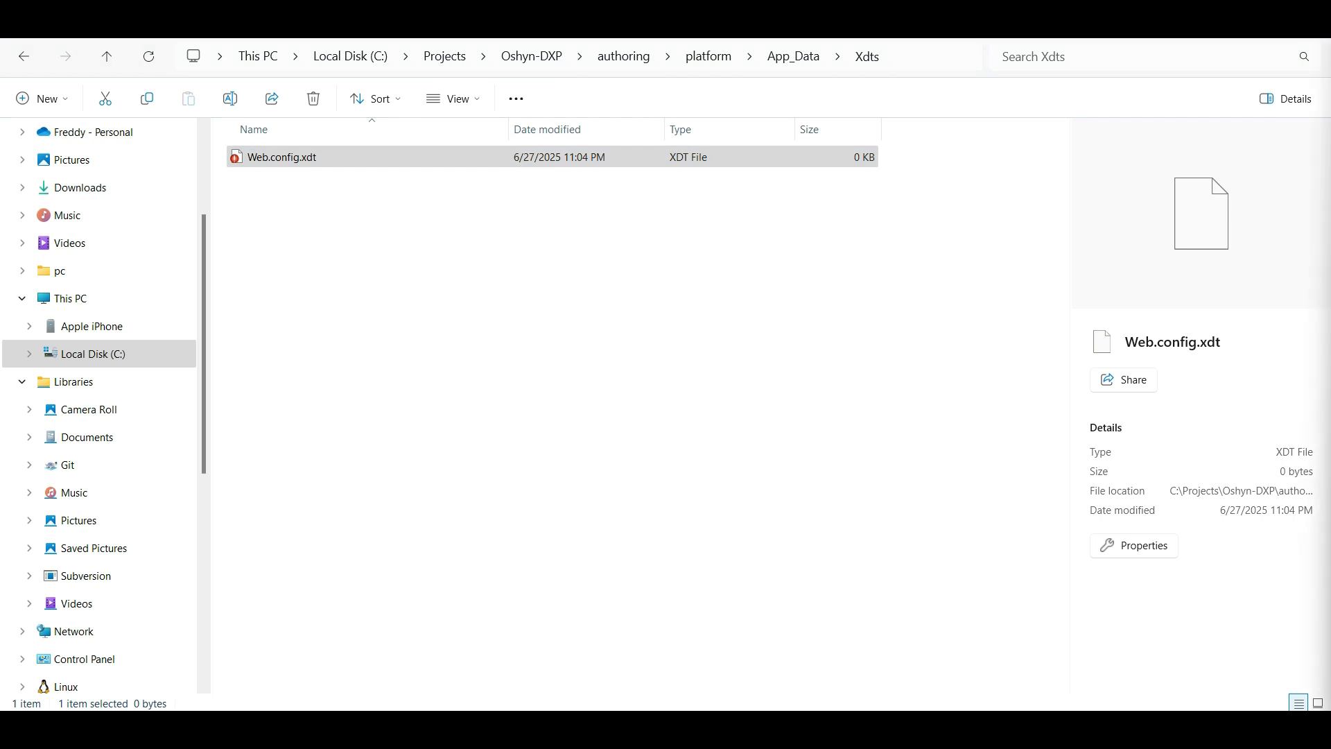
{"action": "right_click", "coordinate": [300, 159]}
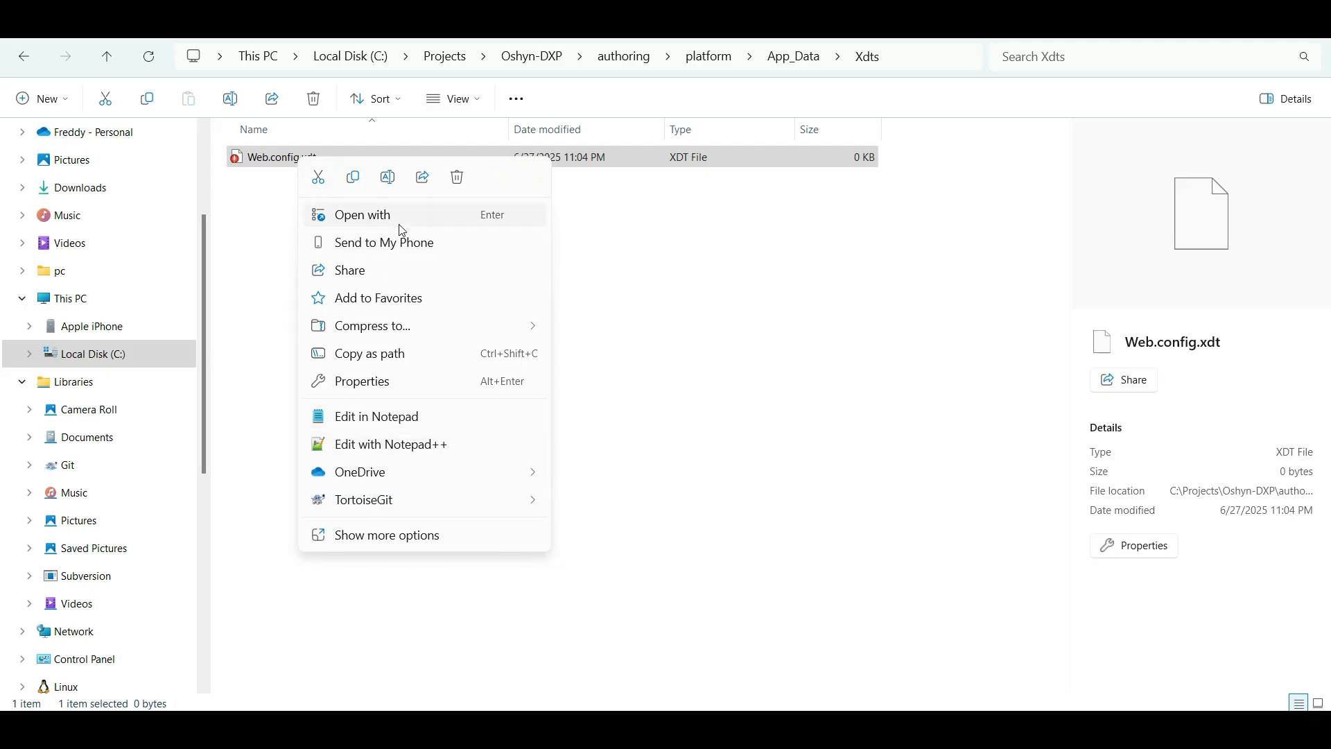
{"action": "left_click", "coordinate": [665, 320]}
{"action": "left_click", "coordinate": [262, 161]}
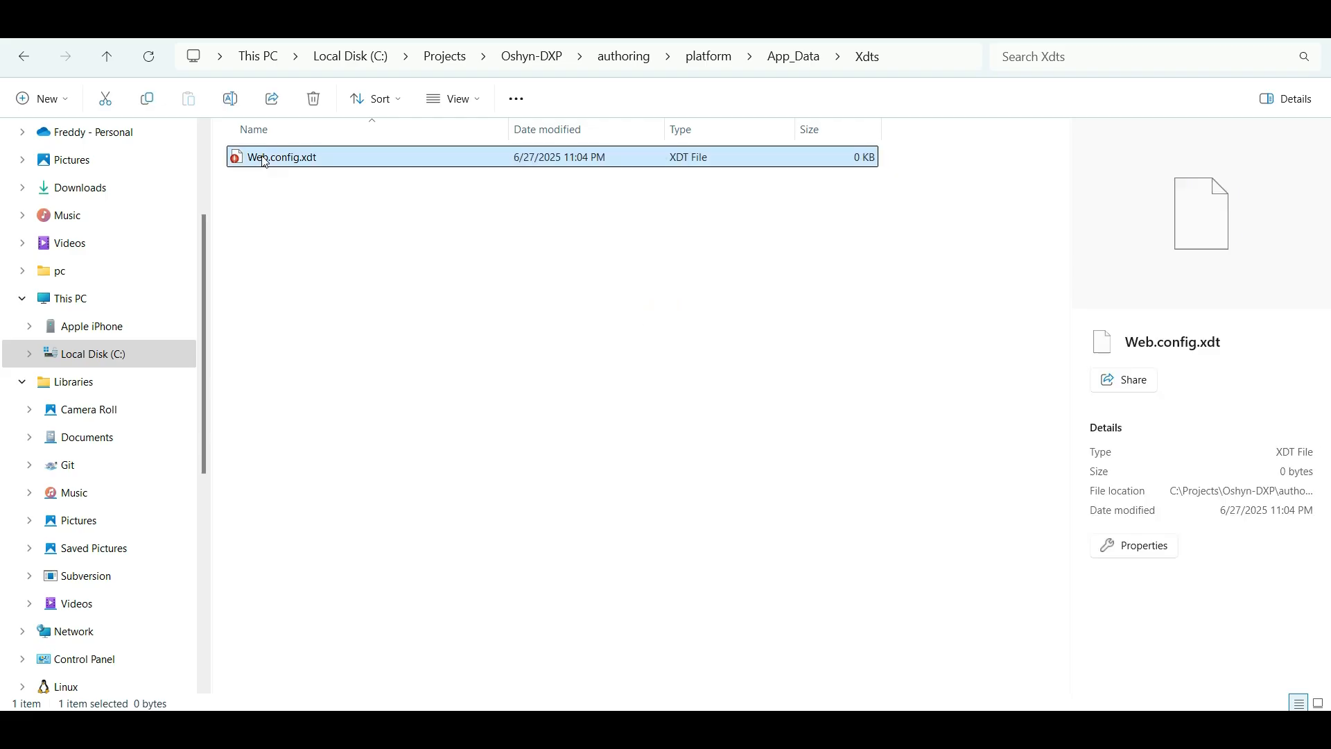
{"action": "right_click", "coordinate": [262, 158]}
{"action": "left_click", "coordinate": [348, 444]}
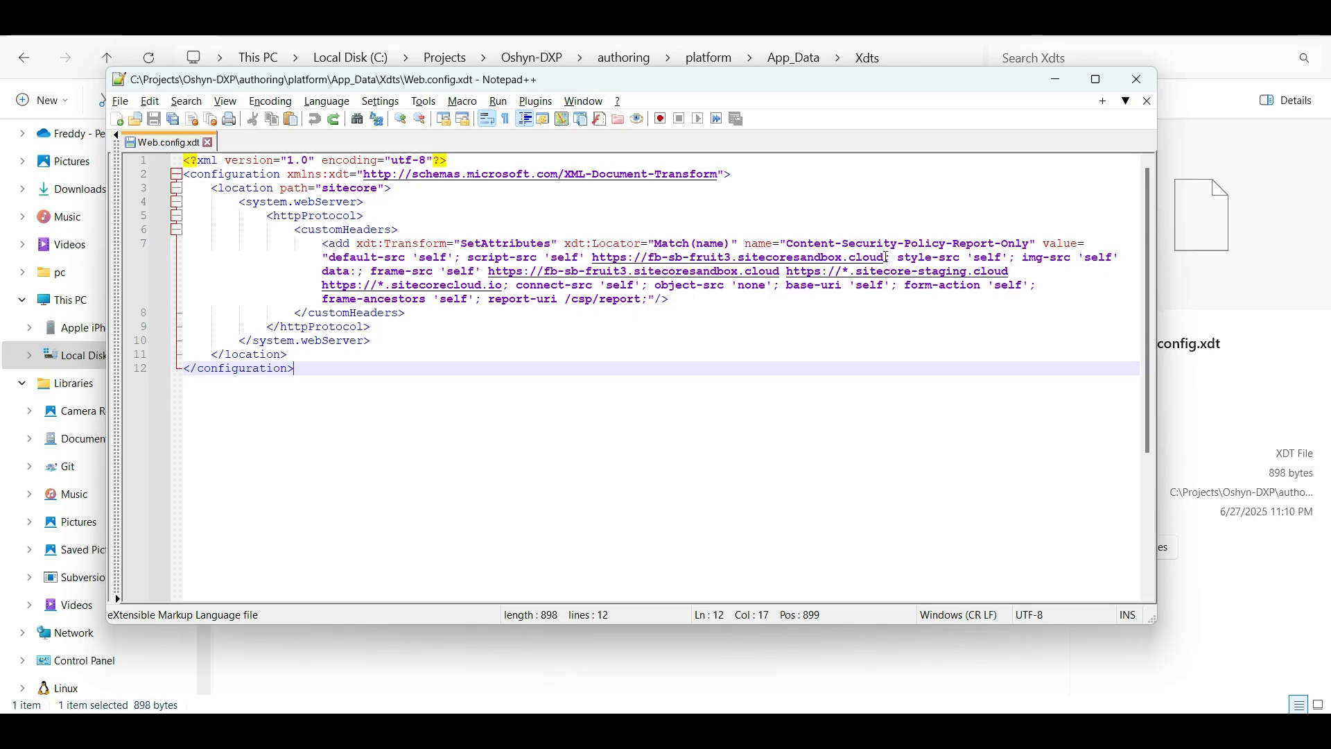
{"action": "left_click_drag", "start_coordinate": [886, 257], "coordinate": [590, 260]}
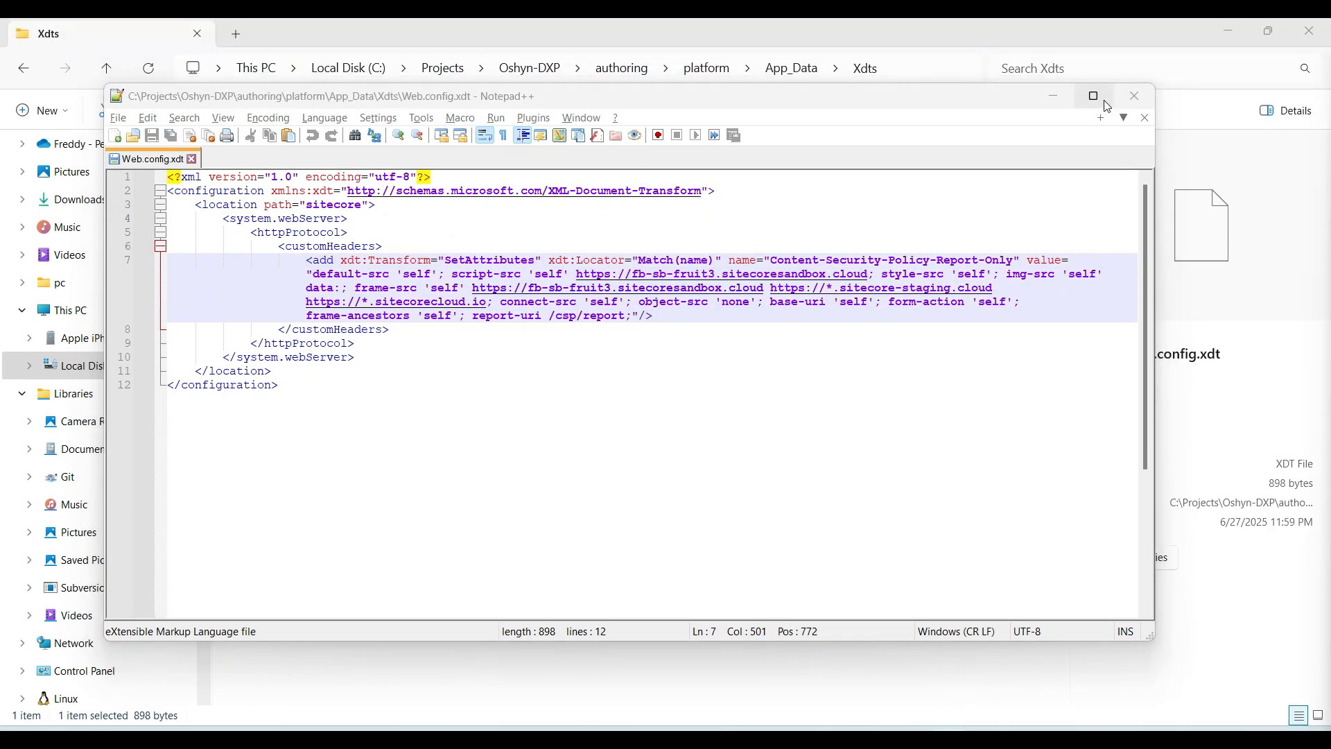
{"action": "left_click", "coordinate": [1061, 97]}
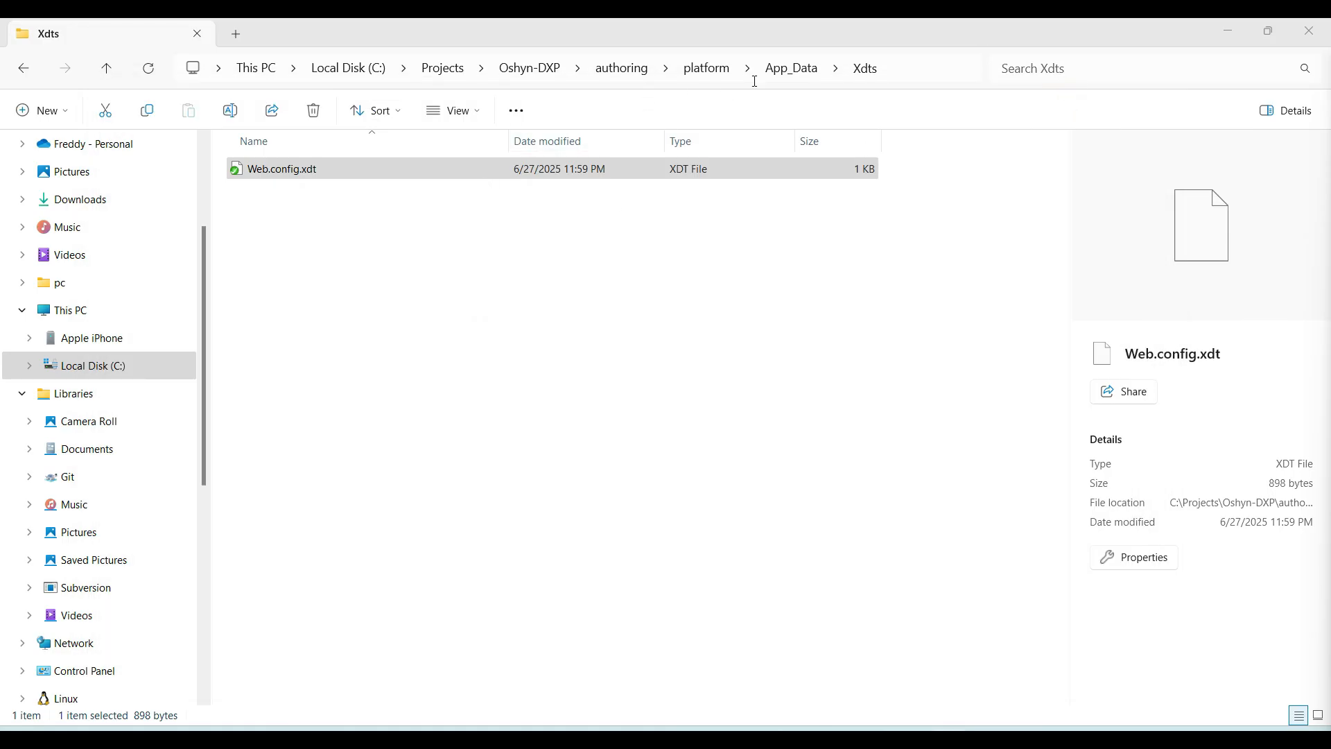
In Notepad++, add an ItemGroup with Content Include="App_Data\**" after the App_Config\Include ItemGroup in the platform folder's Platform.csproj and save it
{"action": "left_click", "coordinate": [707, 70]}
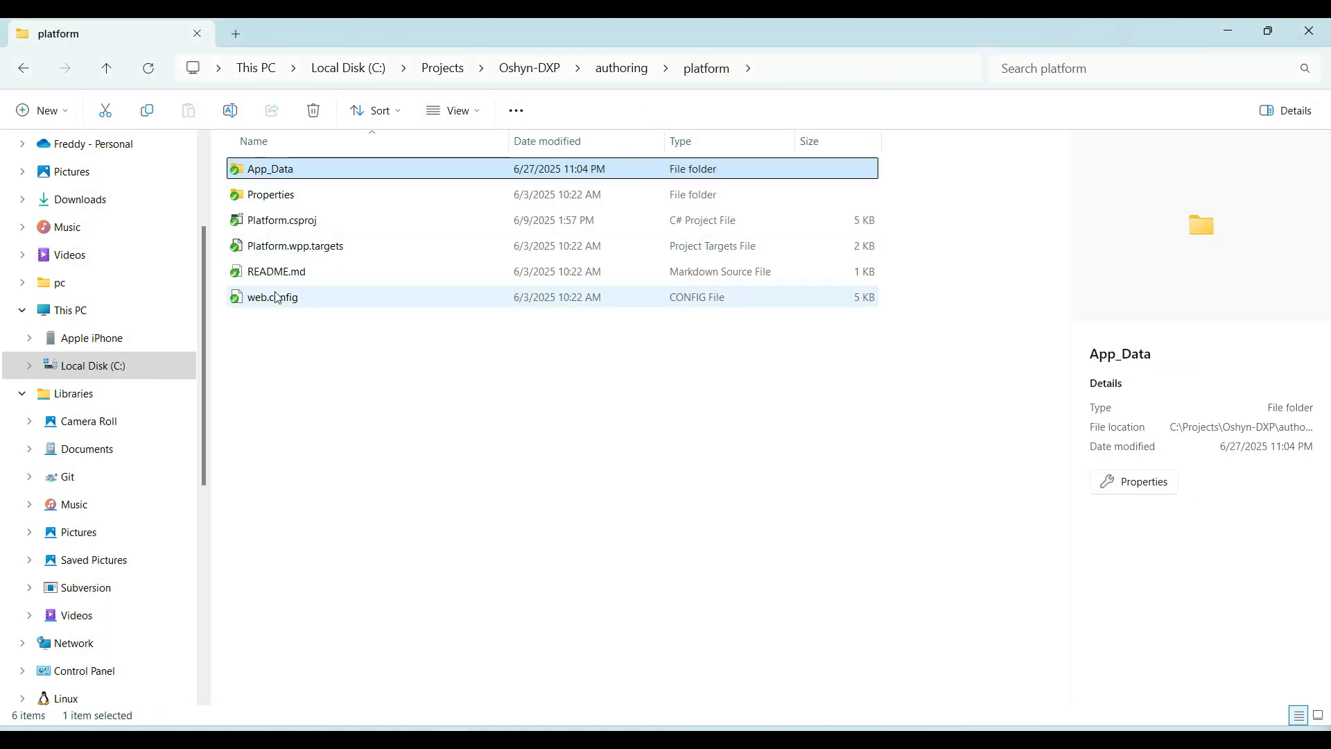
{"action": "left_click", "coordinate": [298, 222]}
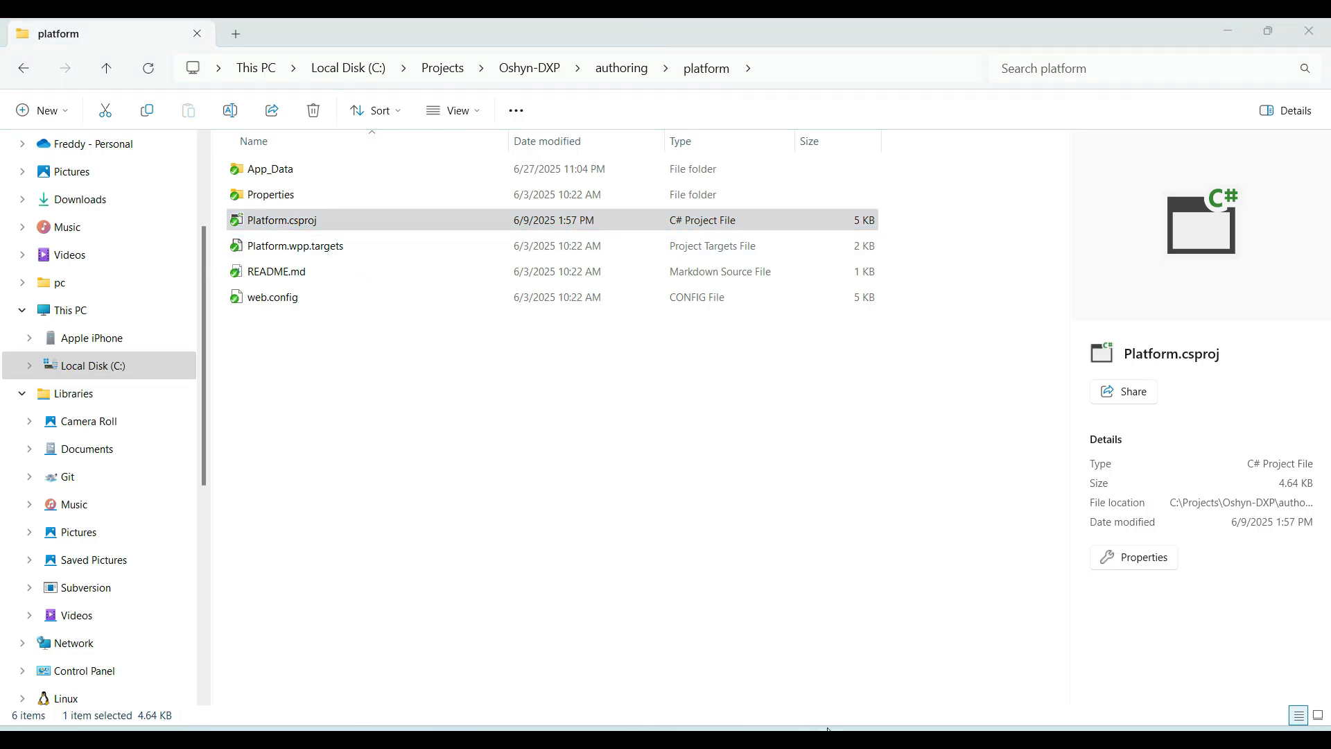
{"action": "left_click", "coordinate": [766, 663]}
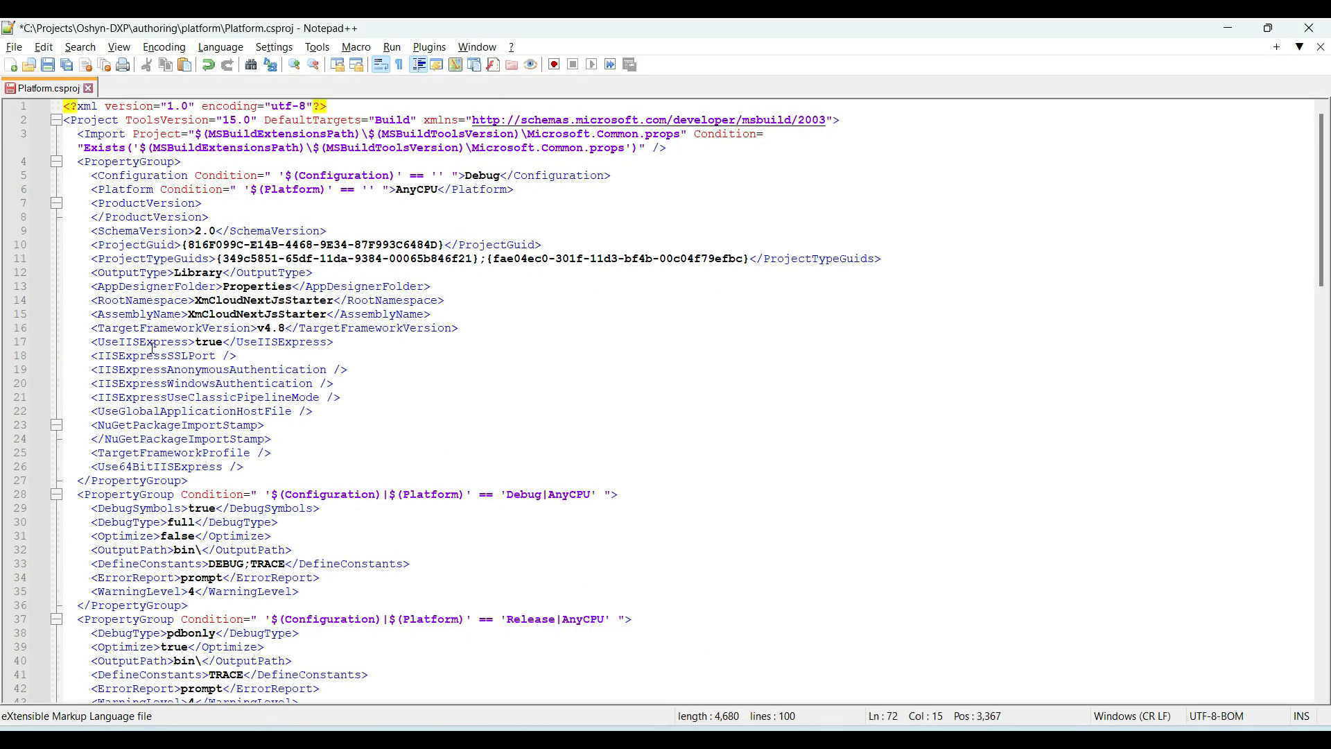
{"action": "scroll", "coordinate": [153, 348], "scroll_direction": "down", "scroll_amount": 1}
{"action": "scroll", "coordinate": [153, 348], "scroll_direction": "down", "scroll_amount": 2}
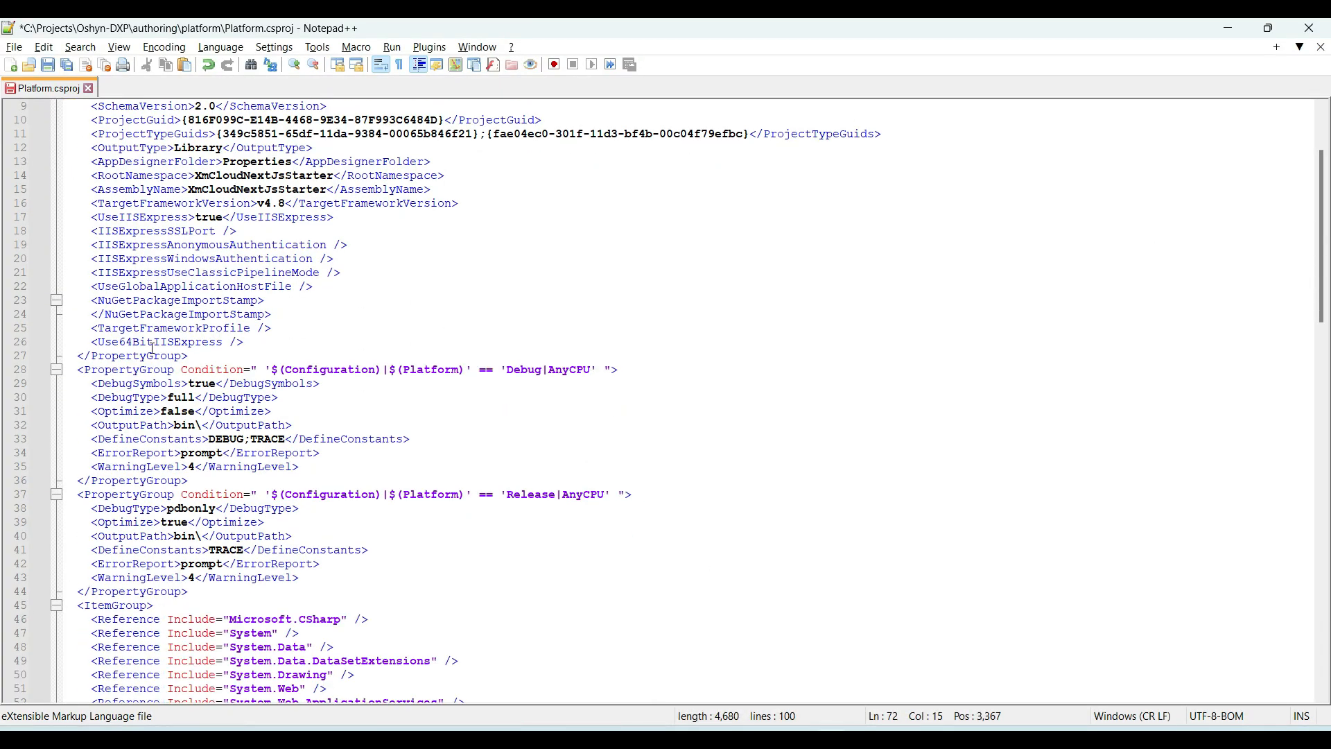
{"action": "scroll", "coordinate": [153, 348], "scroll_direction": "down", "scroll_amount": 12}
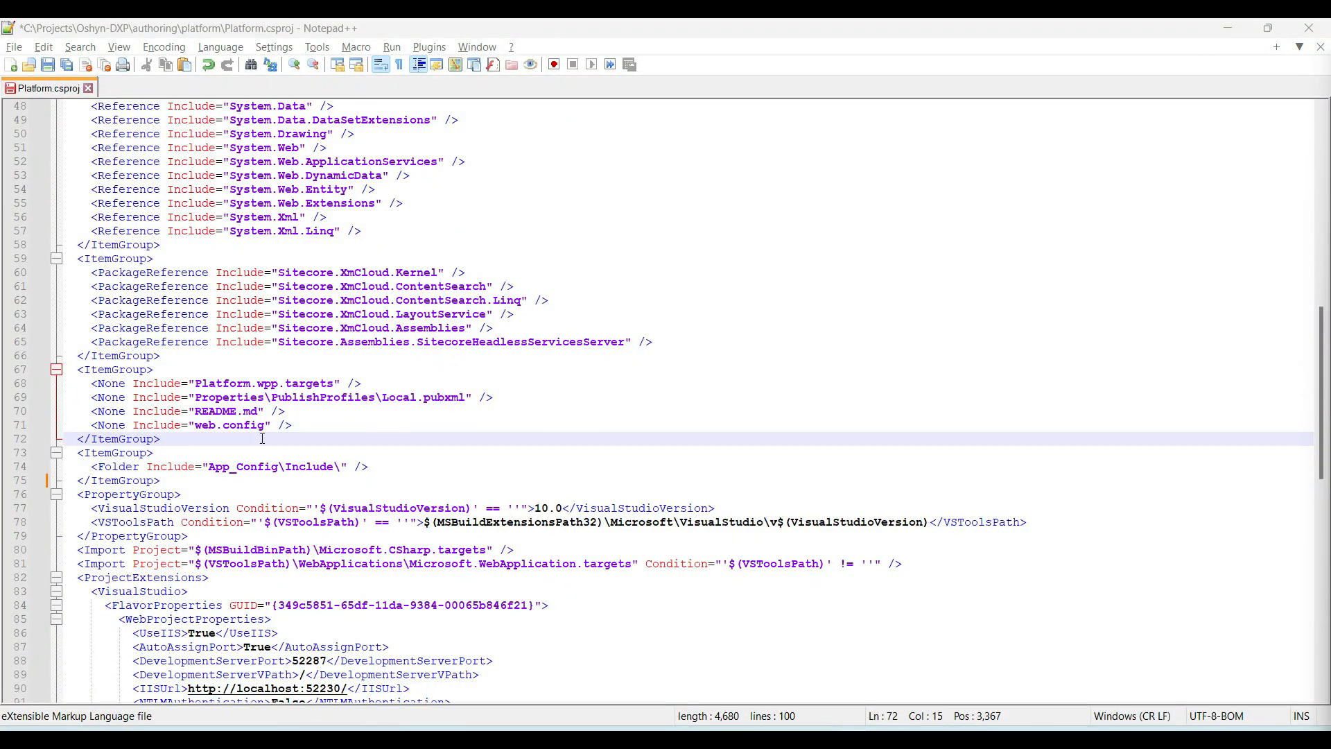
{"action": "left_click", "coordinate": [187, 480]}
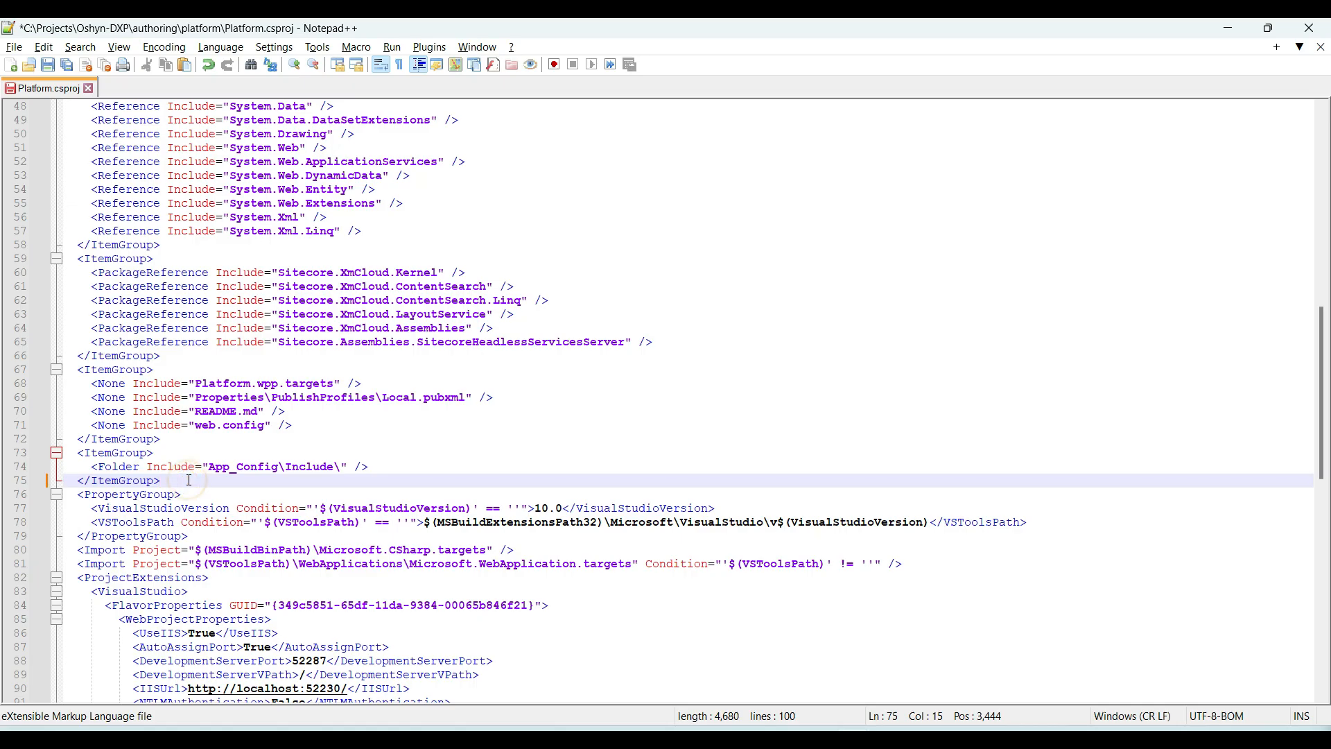
{"action": "type", "text": "<ItemGroup>     <Content Include=\"App_Data\\**\" />   </ItemGroup>"}
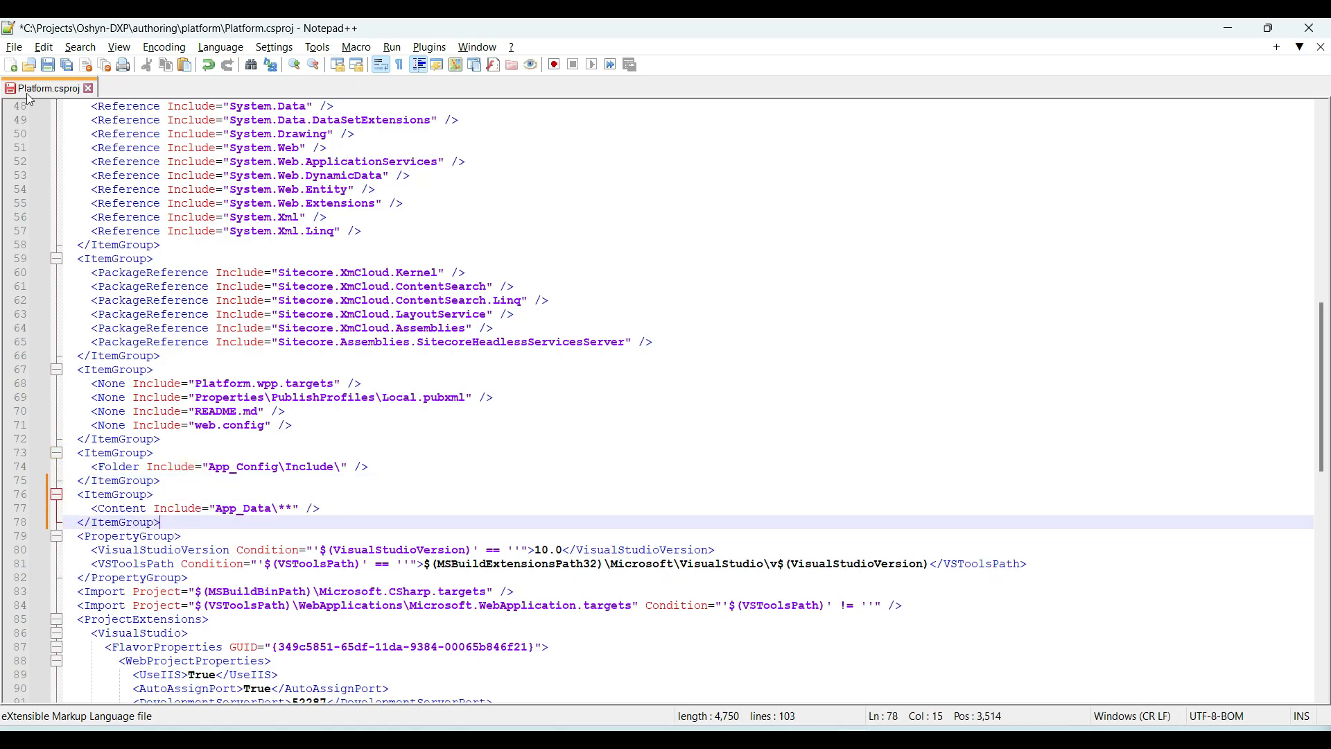
{"action": "left_click", "coordinate": [48, 65]}
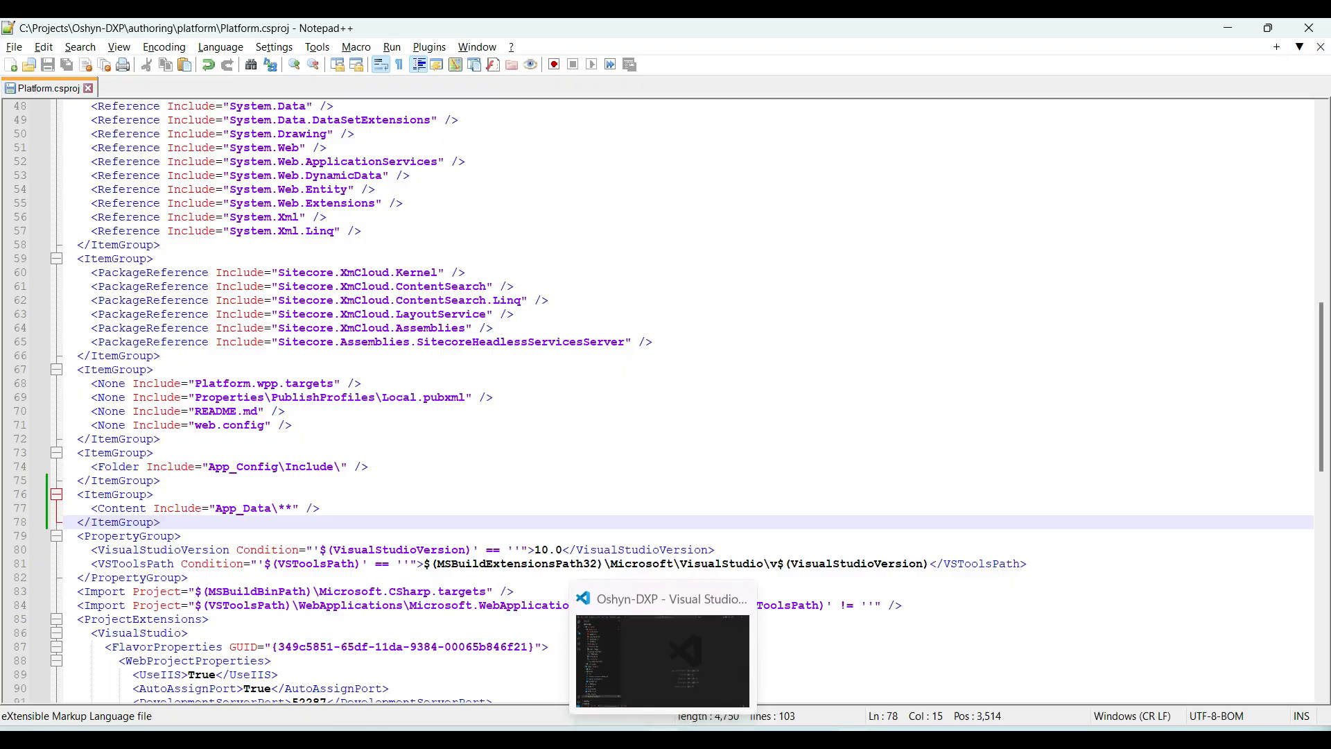
In Visual Studio Code, add a transforms entry with xdtPath /app_data/xdts/web.config.xdt and targetPath /web.config after authoringPath in xmcloud.build.json and save it
{"action": "left_click", "coordinate": [659, 628]}
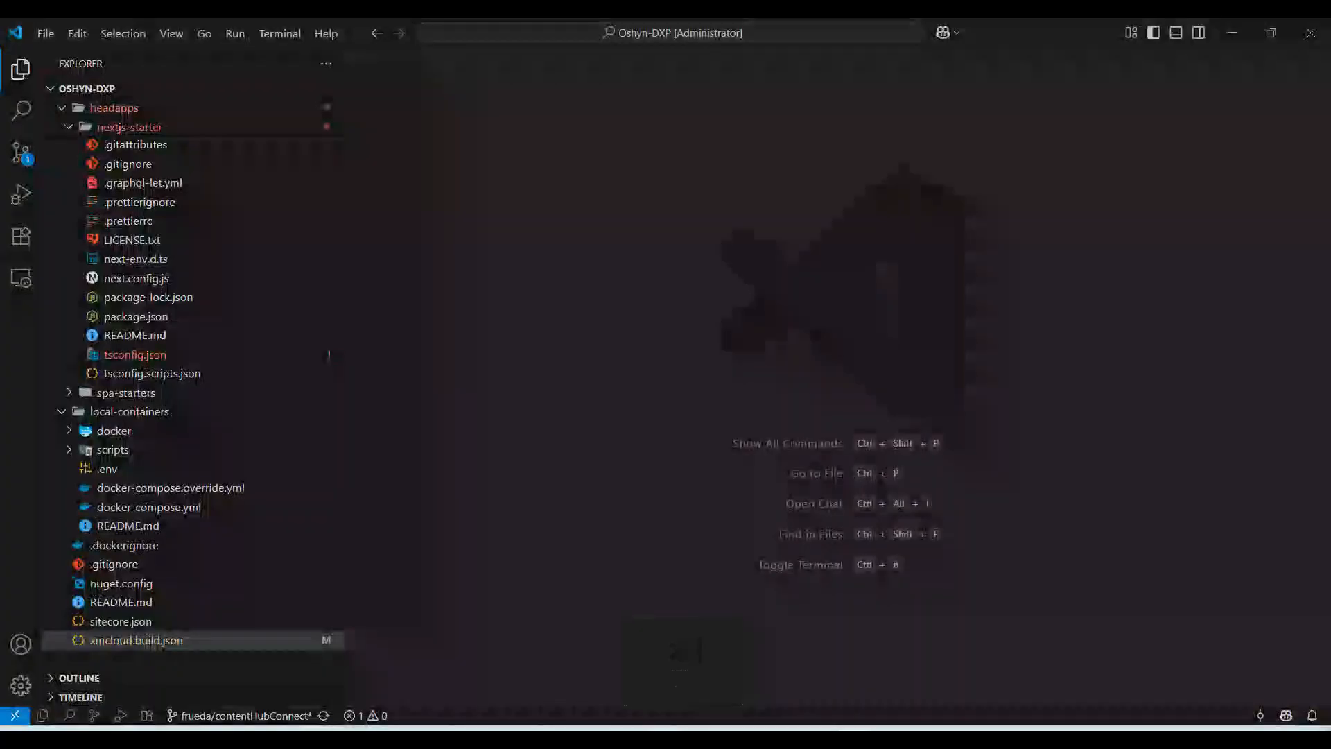
{"action": "left_click", "coordinate": [110, 640]}
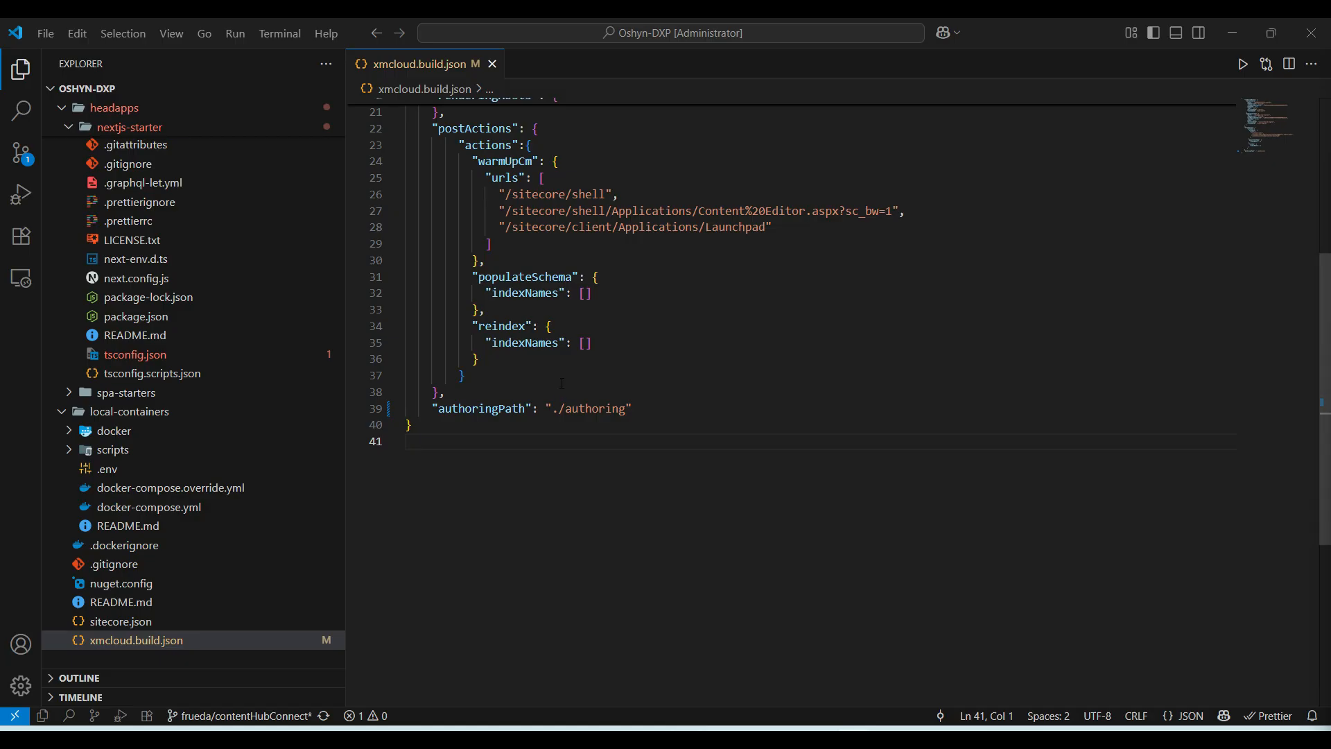
{"action": "left_click", "coordinate": [689, 408]}
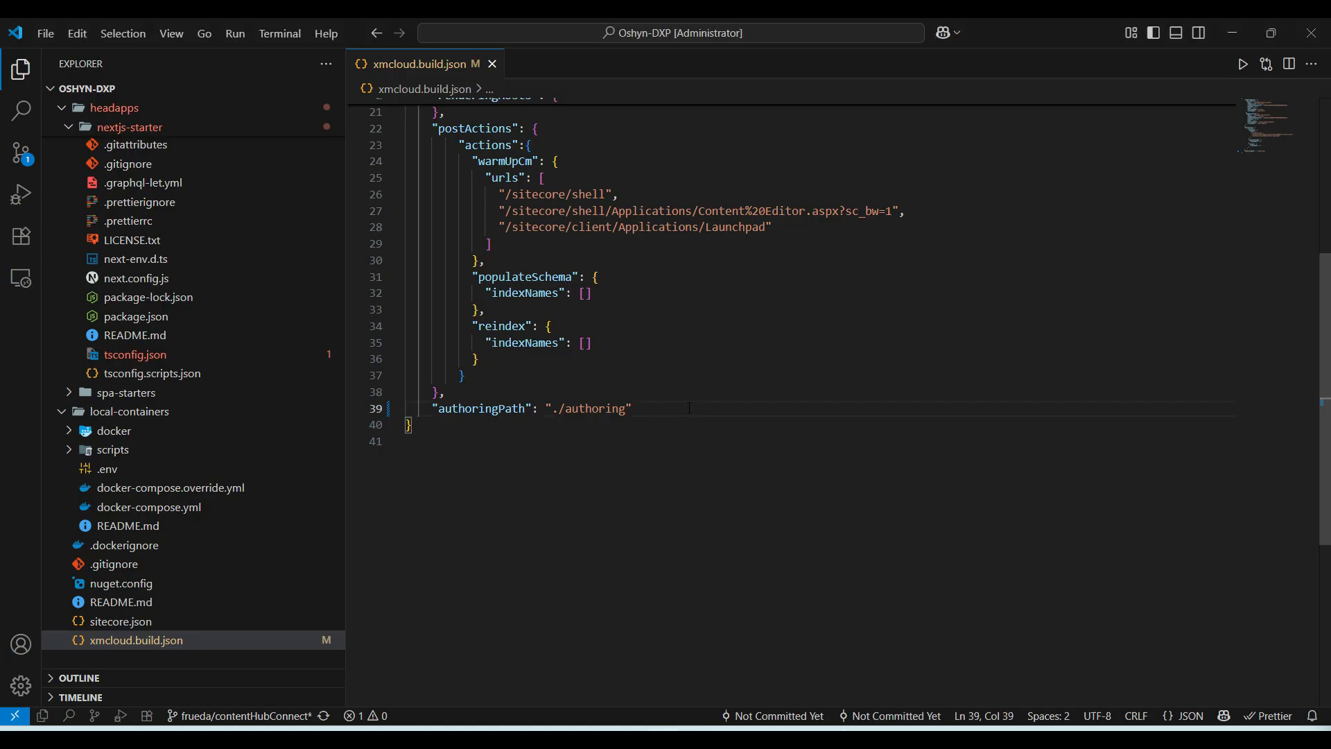
{"action": "key", "text": "BackSpace"}
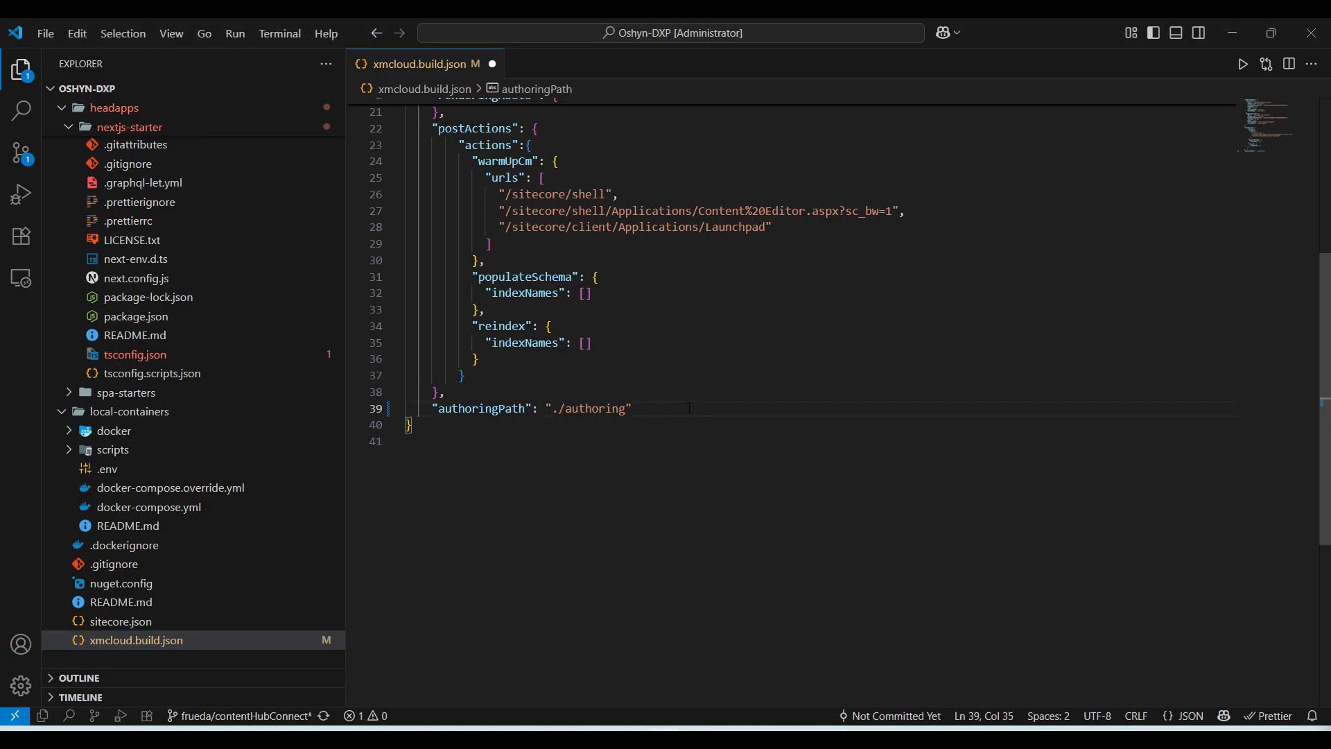
{"action": "type", "text": ","}
{"action": "key", "text": "Return"}
{"action": "type", "text": "\"transforms\": [ {   \"xdtPath\": \"/app_data/xdts/web.config.xdt\",   \"targetPath\": \"/web.config\" } ]"}
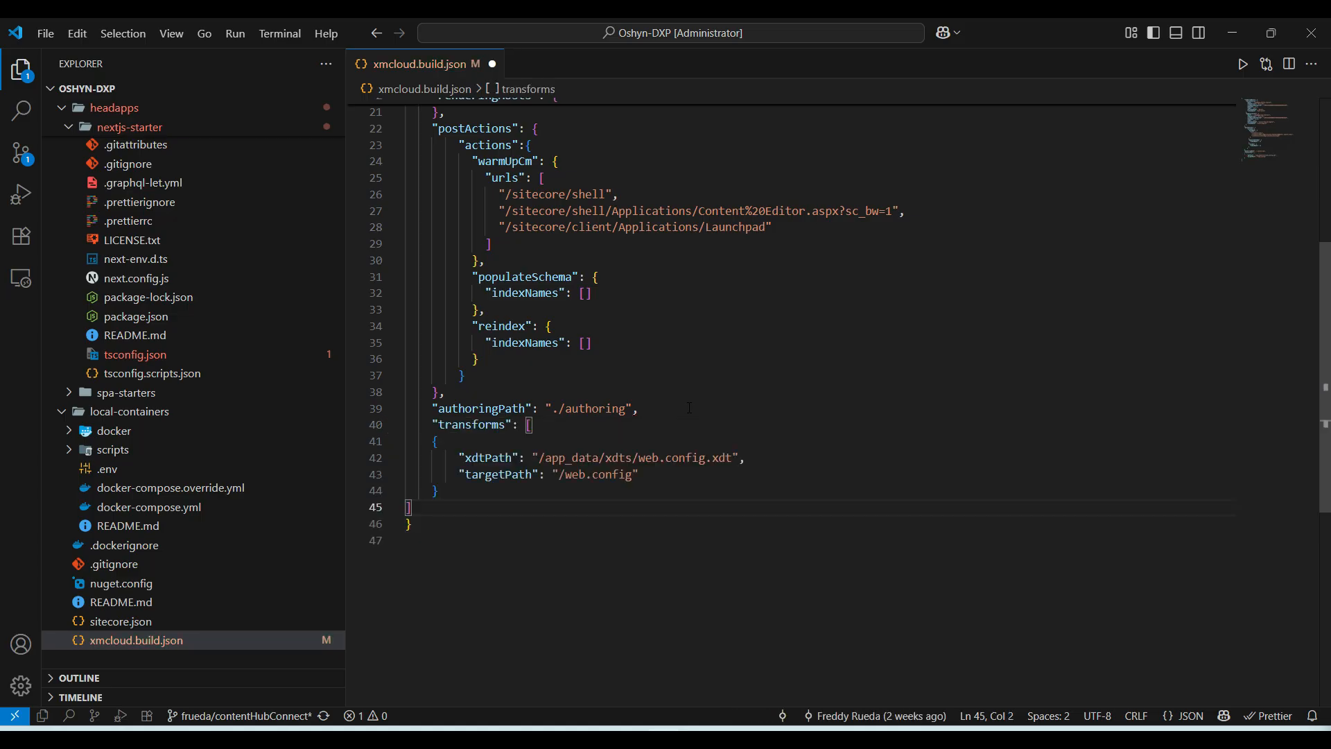
{"action": "left_click", "coordinate": [744, 321]}
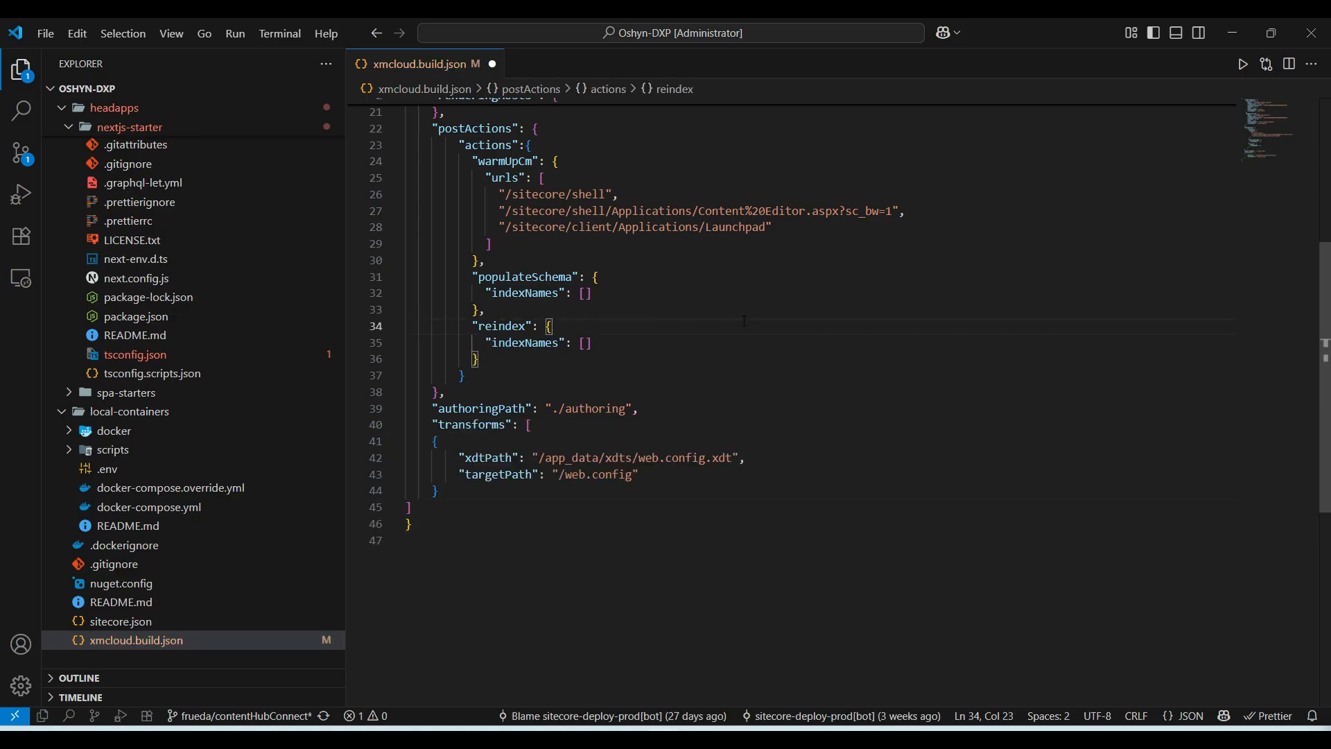
{"action": "key", "text": "ctrl+s"}
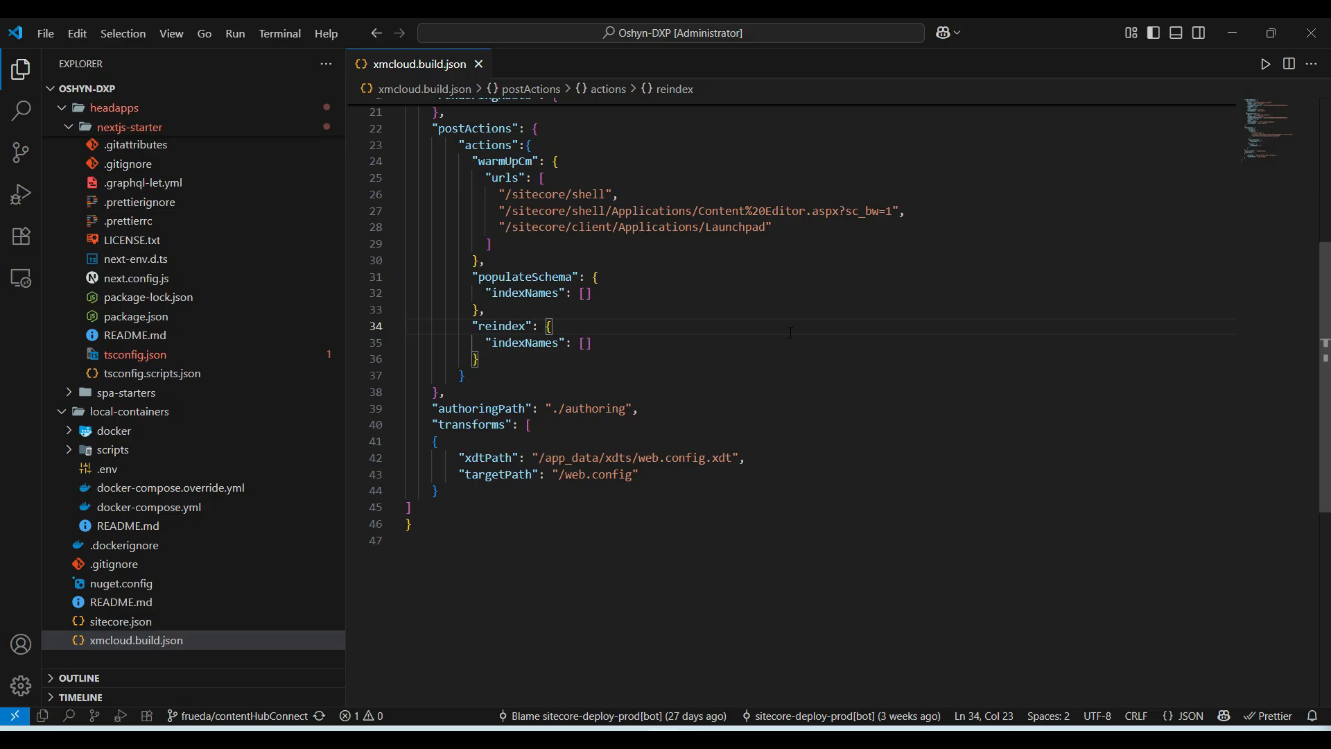
{"action": "left_click", "coordinate": [819, 395]}
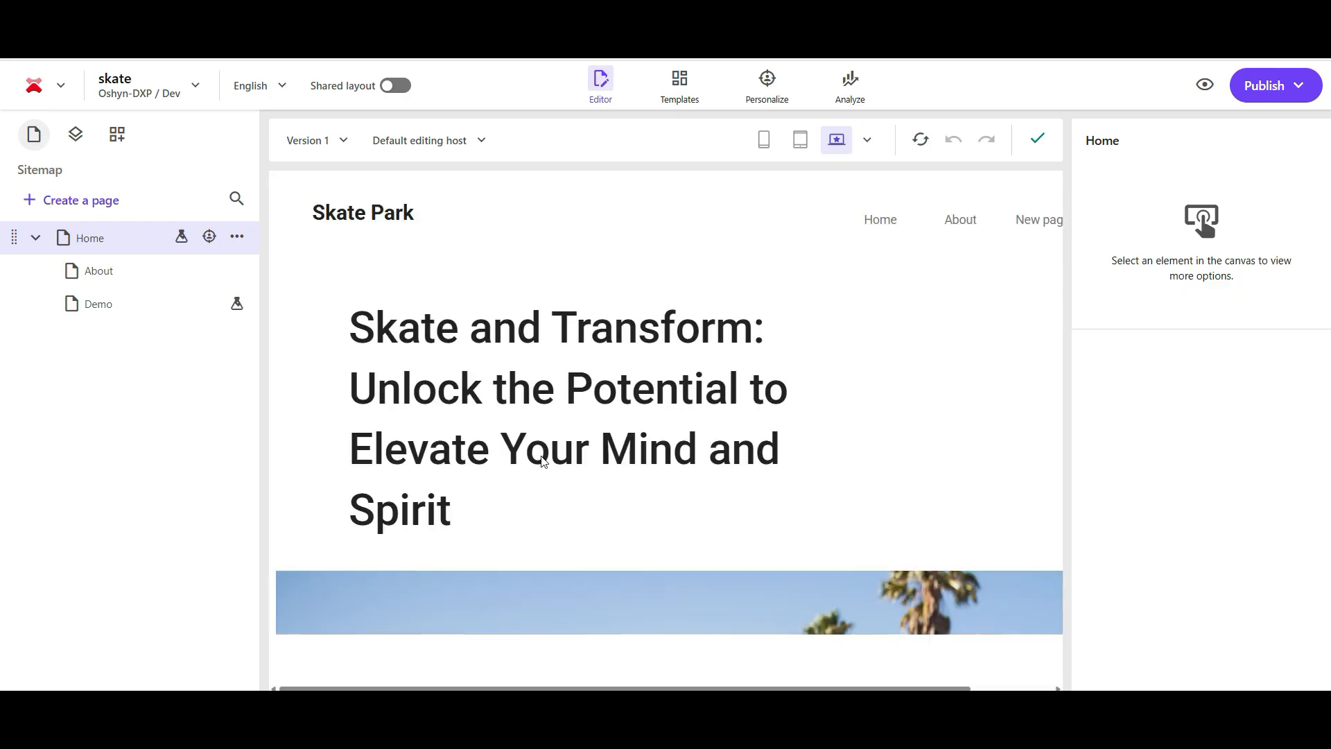
Browse media for the first placeholder image under Latest News on the Home page, switching the source to Content hub
{"action": "scroll", "coordinate": [543, 461], "scroll_direction": "down", "scroll_amount": 2}
{"action": "scroll", "coordinate": [543, 461], "scroll_direction": "down", "scroll_amount": 10}
{"action": "left_click", "coordinate": [493, 472]}
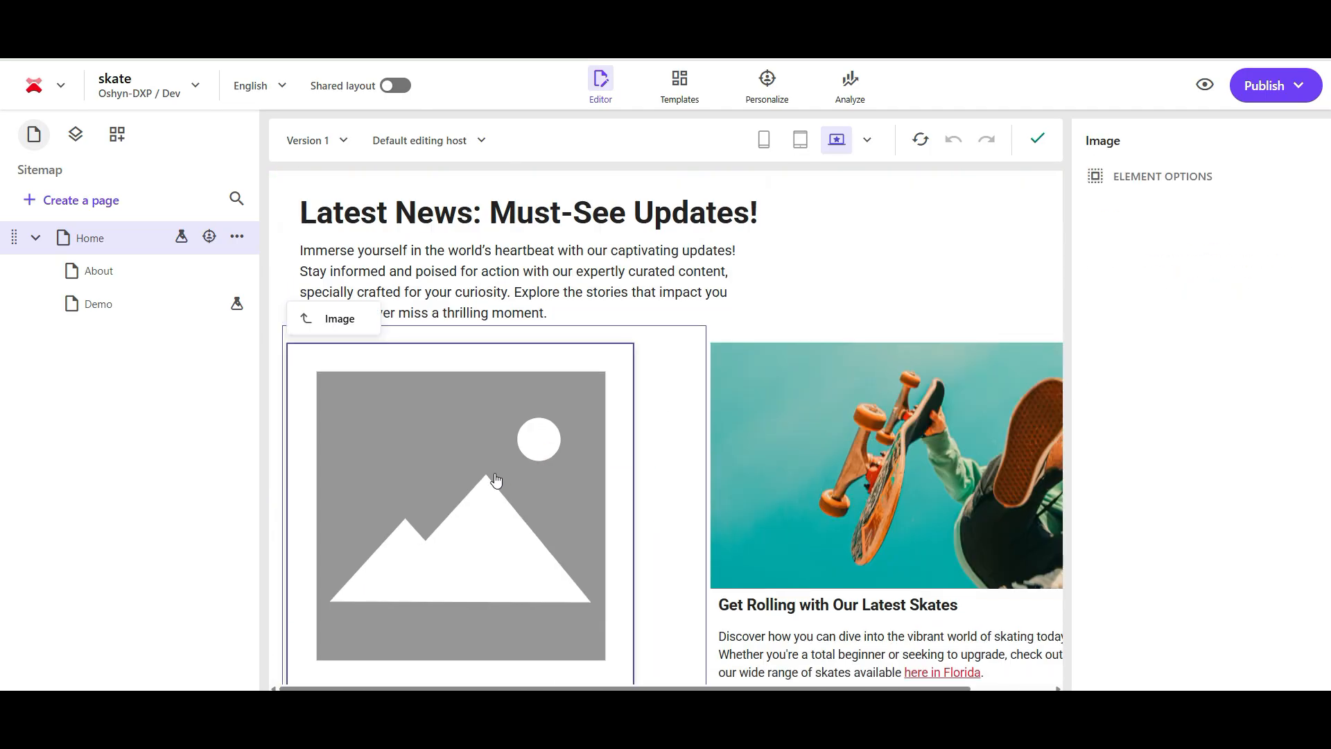
{"action": "left_click", "coordinate": [1163, 251]}
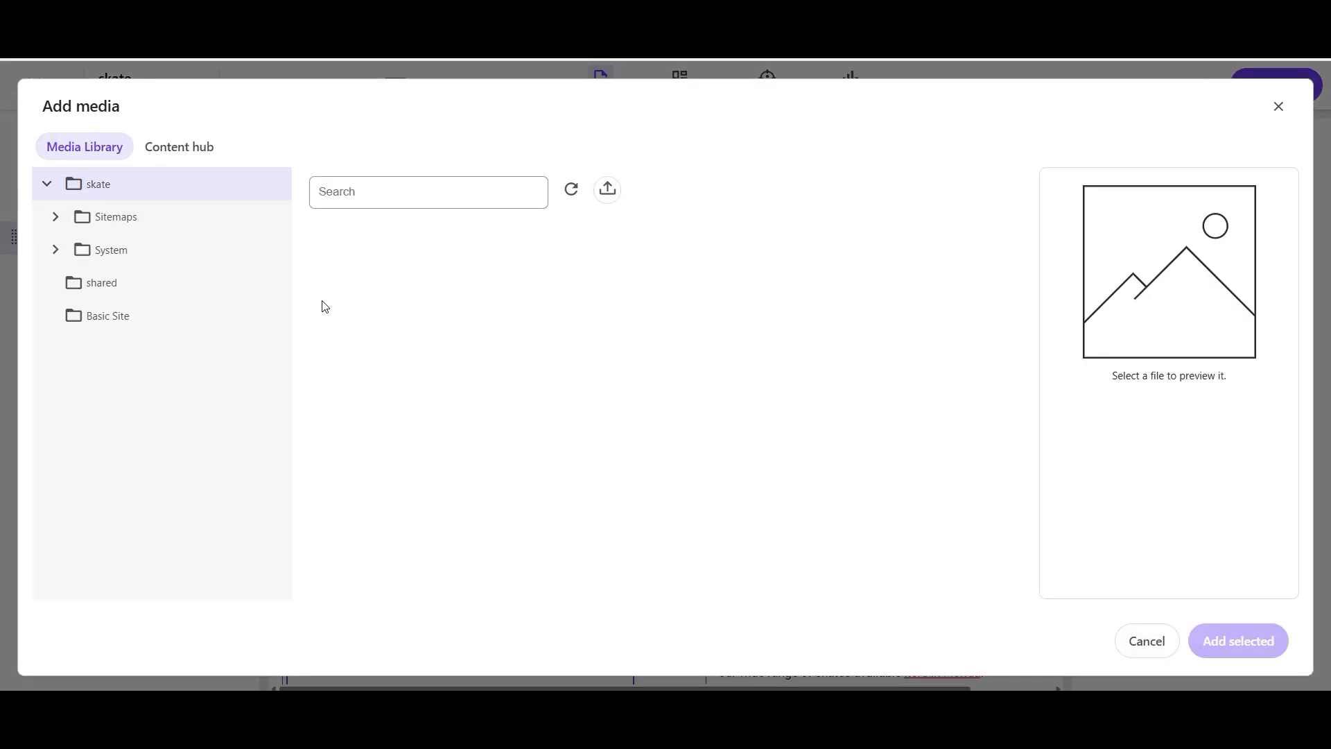
{"action": "left_click", "coordinate": [195, 154]}
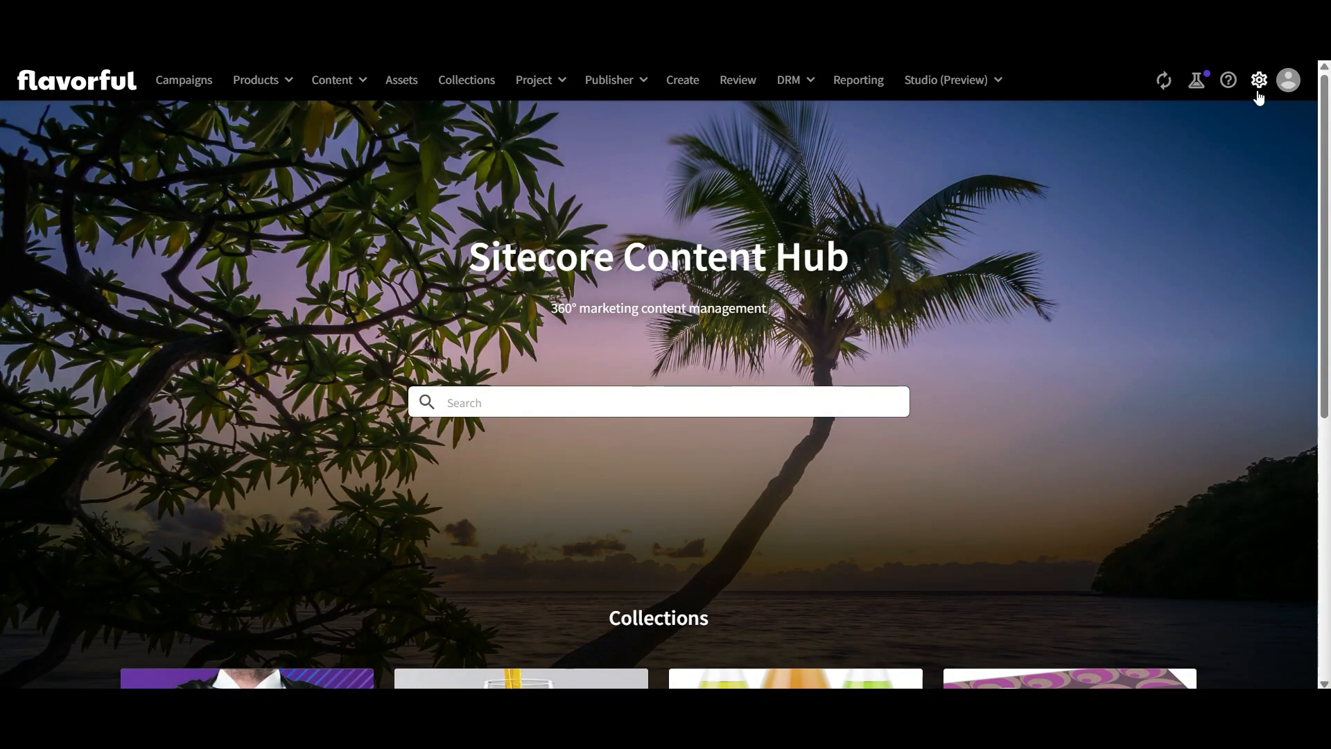
Switch to Sitecore Content Hub and open the CORSConfiguration setting, filtering the management settings by Portal
{"action": "left_click", "coordinate": [1259, 92]}
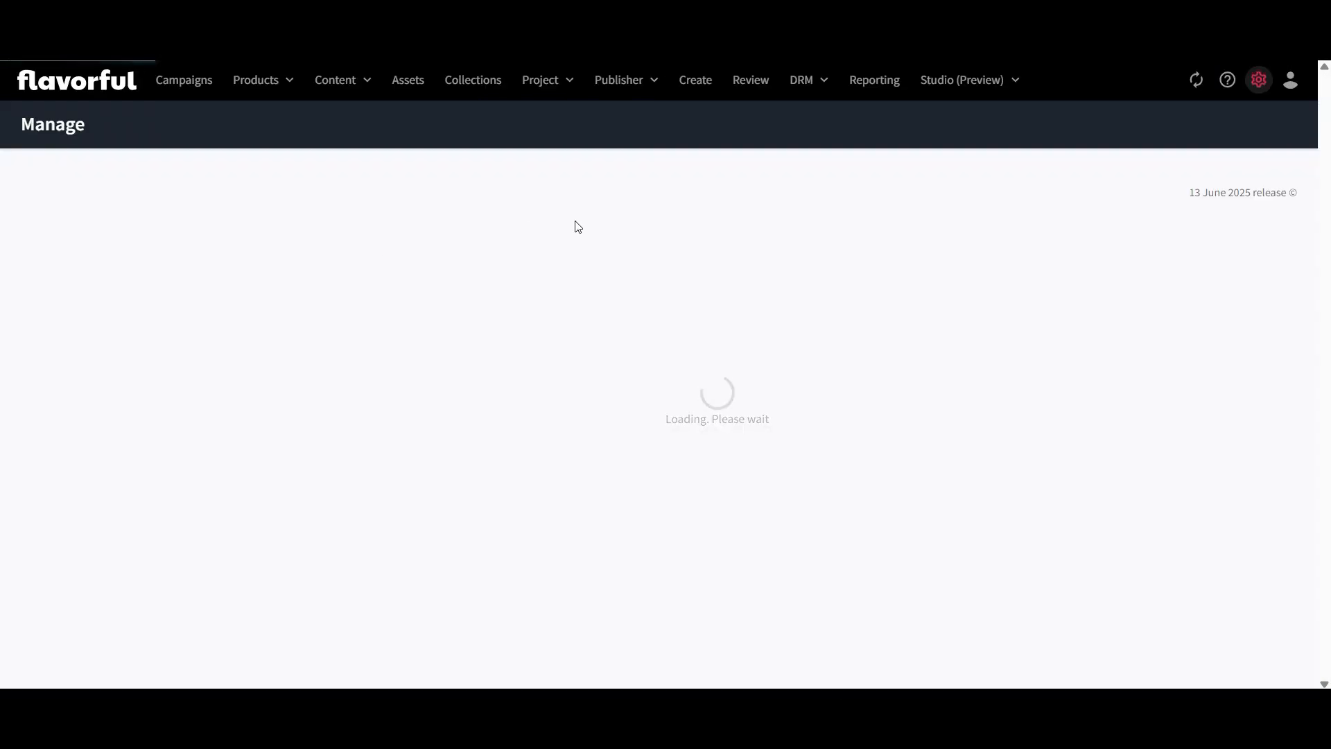
{"action": "scroll", "coordinate": [229, 394], "scroll_direction": "down", "scroll_amount": 3}
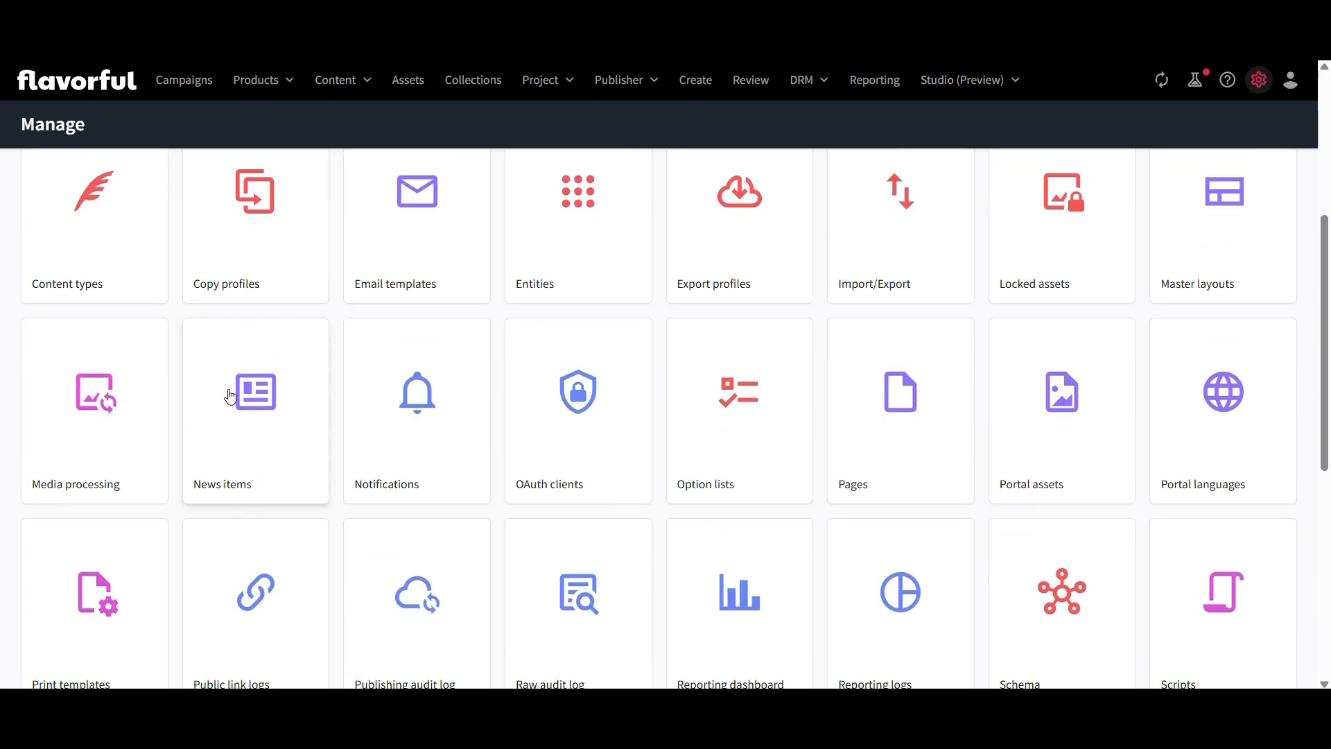
{"action": "scroll", "coordinate": [229, 394], "scroll_direction": "down", "scroll_amount": 7}
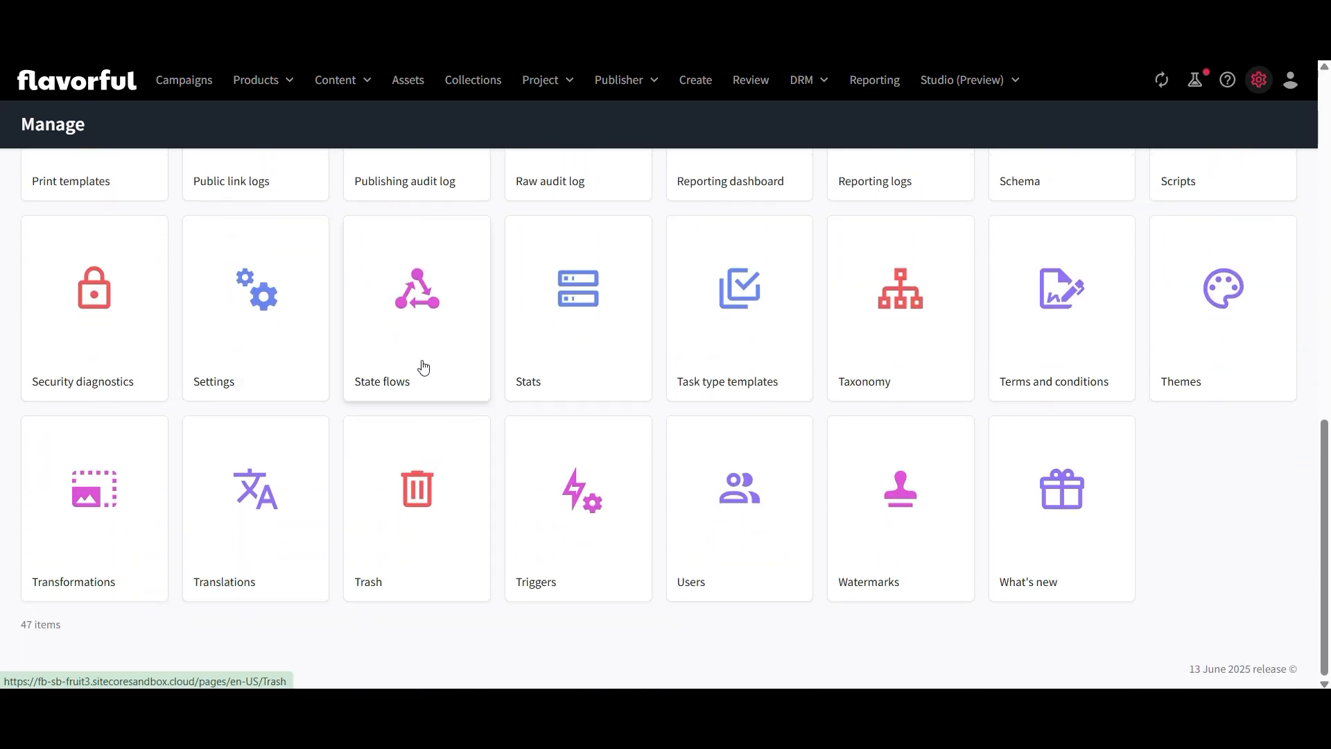
{"action": "left_click", "coordinate": [256, 323]}
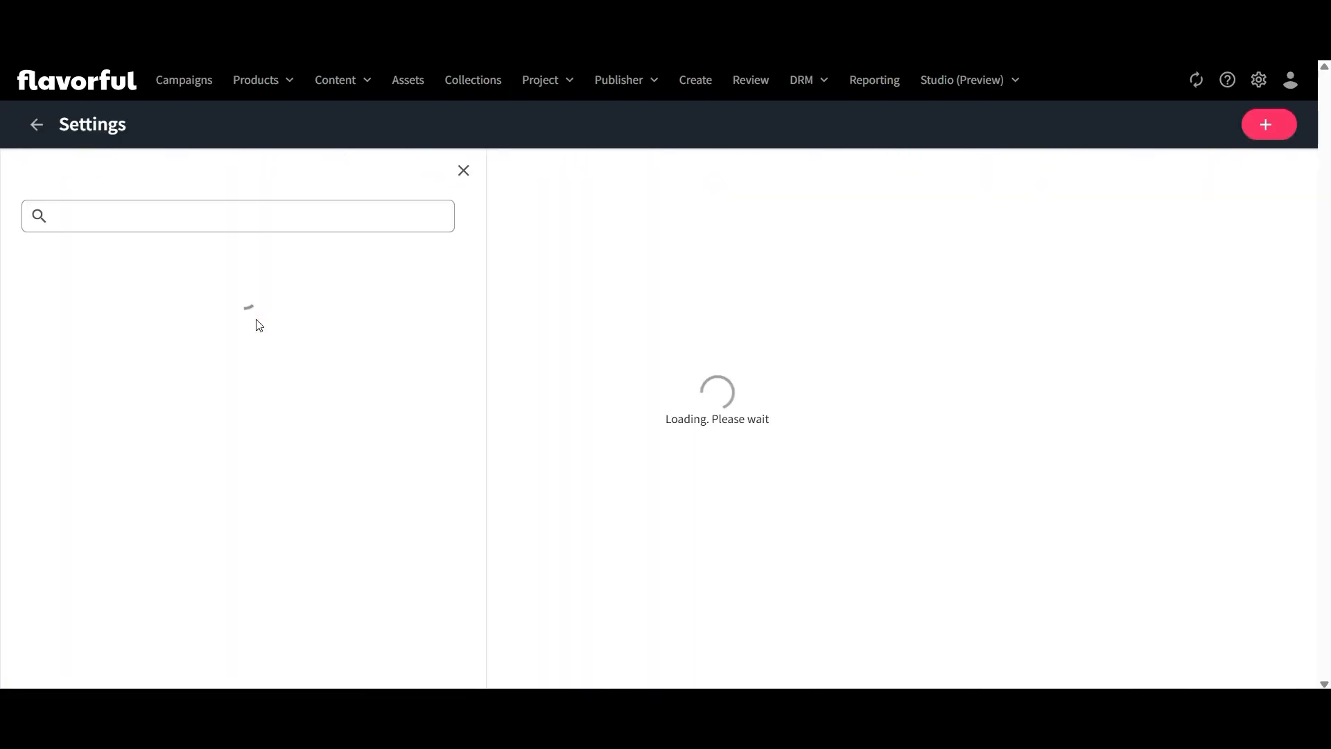
{"action": "left_click", "coordinate": [110, 217]}
{"action": "type", "text": "Portal"}
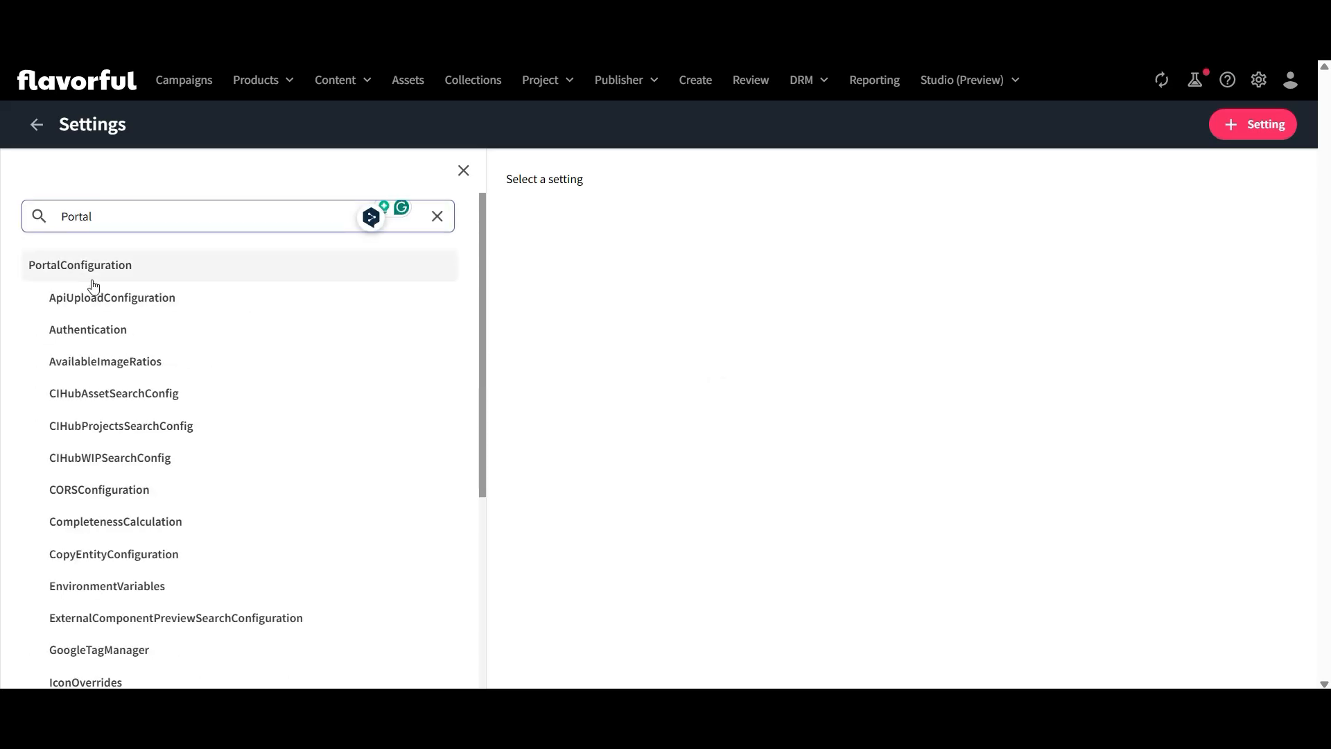
{"action": "left_click", "coordinate": [79, 492]}
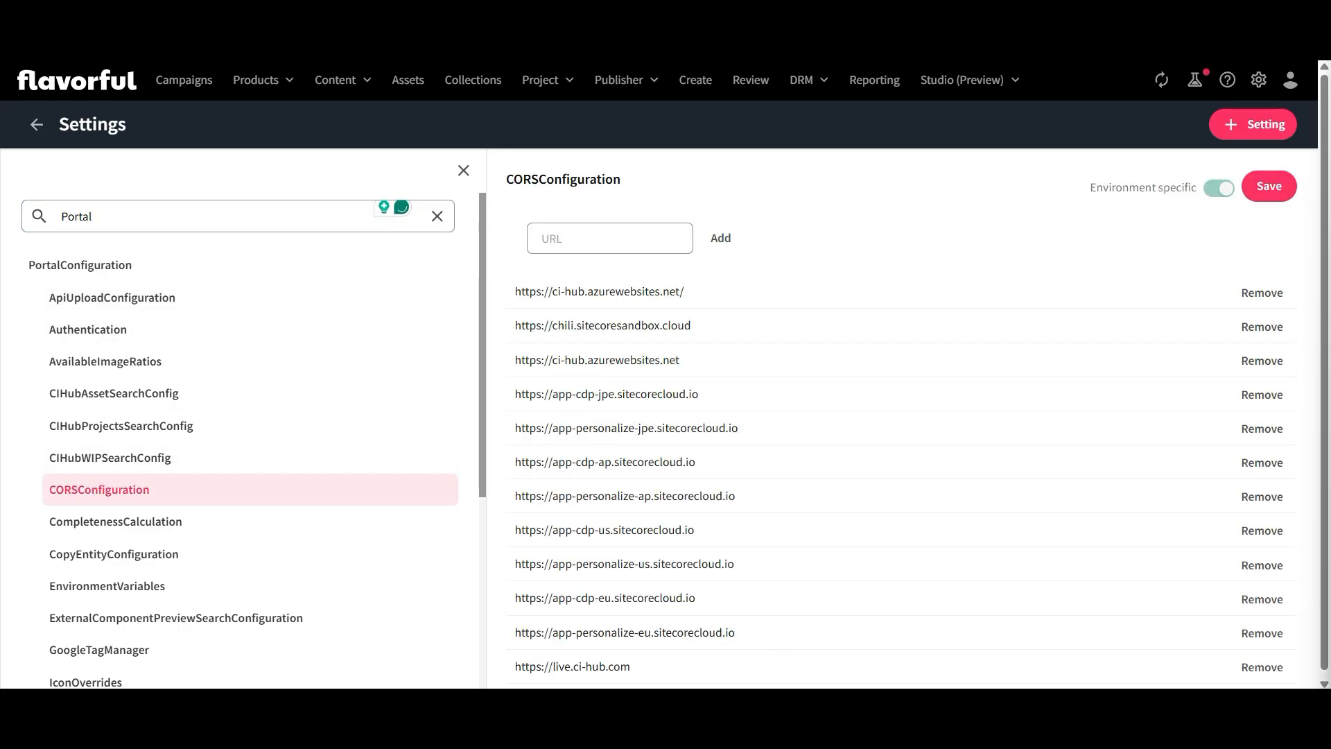
{"action": "scroll", "coordinate": [707, 409], "scroll_direction": "down", "scroll_amount": 1}
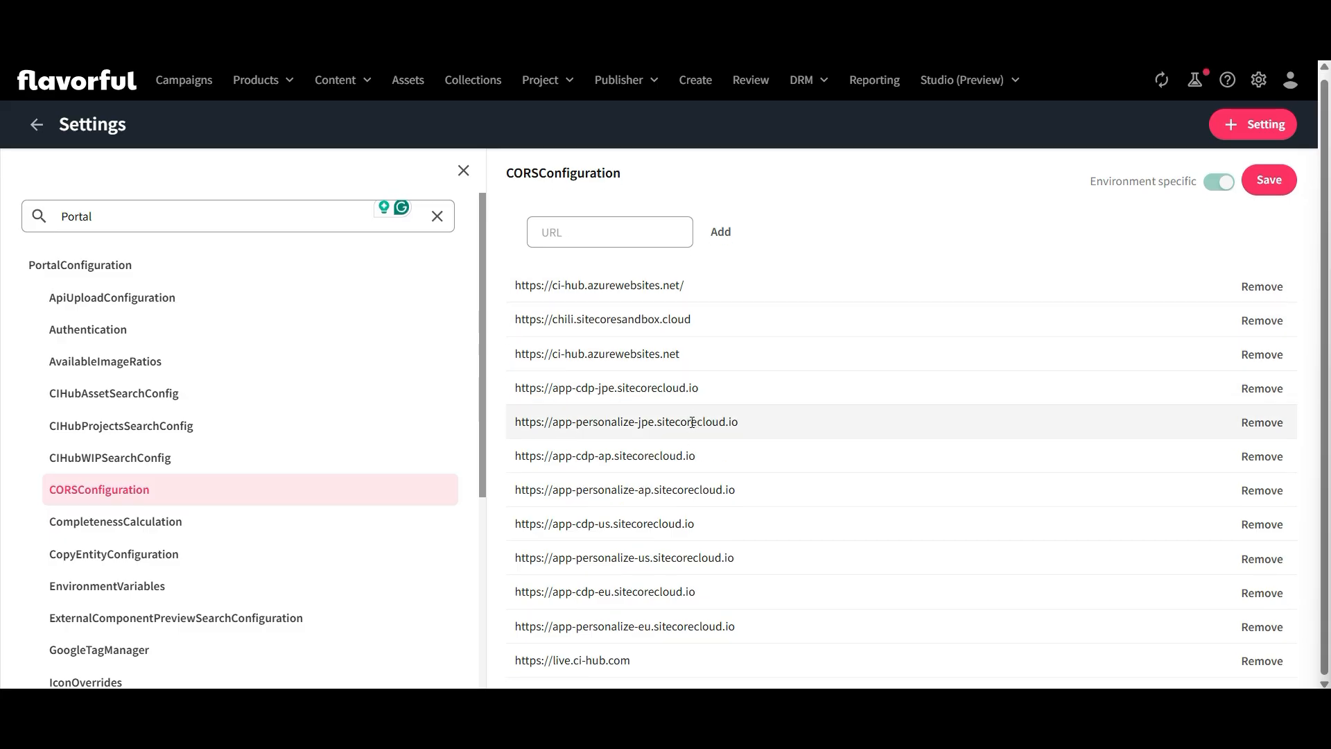
{"action": "left_click", "coordinate": [617, 235]}
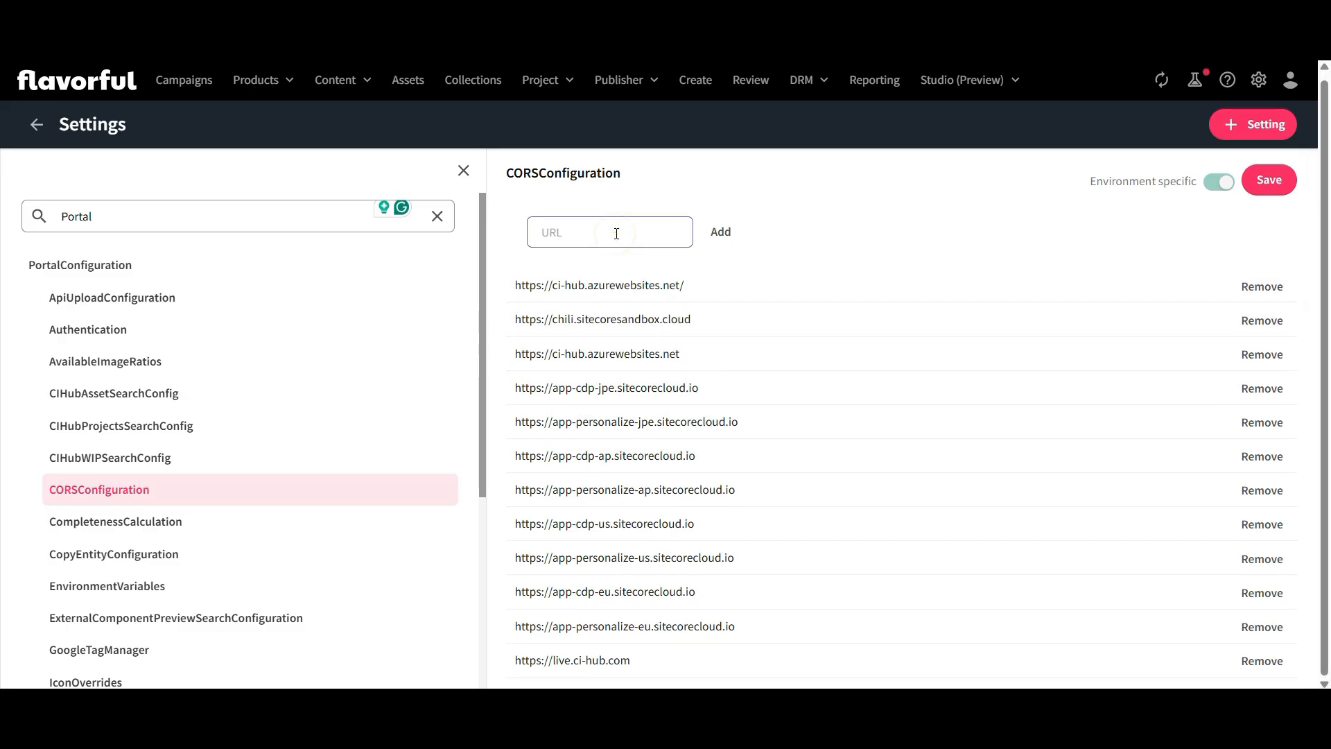
{"action": "key", "text": "ctrl+v"}
{"action": "key", "text": "Home"}
{"action": "key", "text": "End"}
{"action": "left_click", "coordinate": [719, 233]}
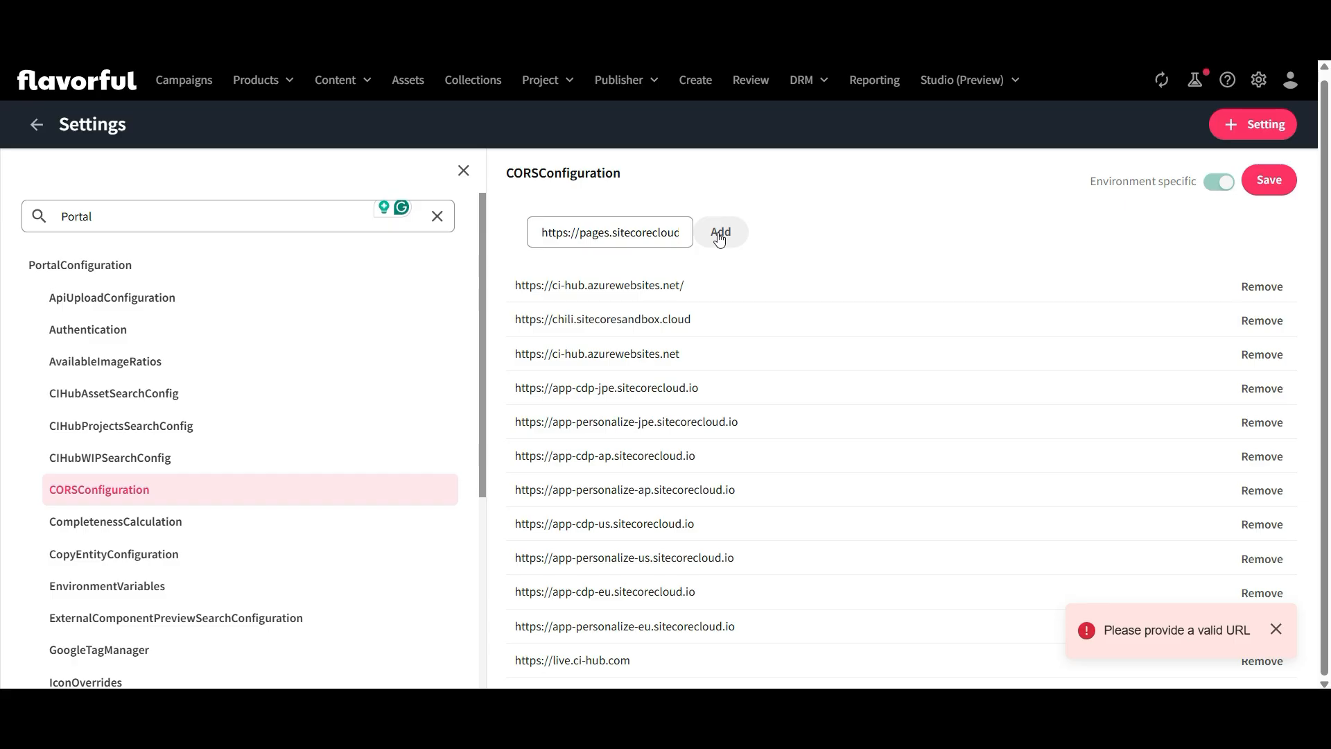
{"action": "left_click", "coordinate": [591, 230]}
{"action": "key", "text": "End"}
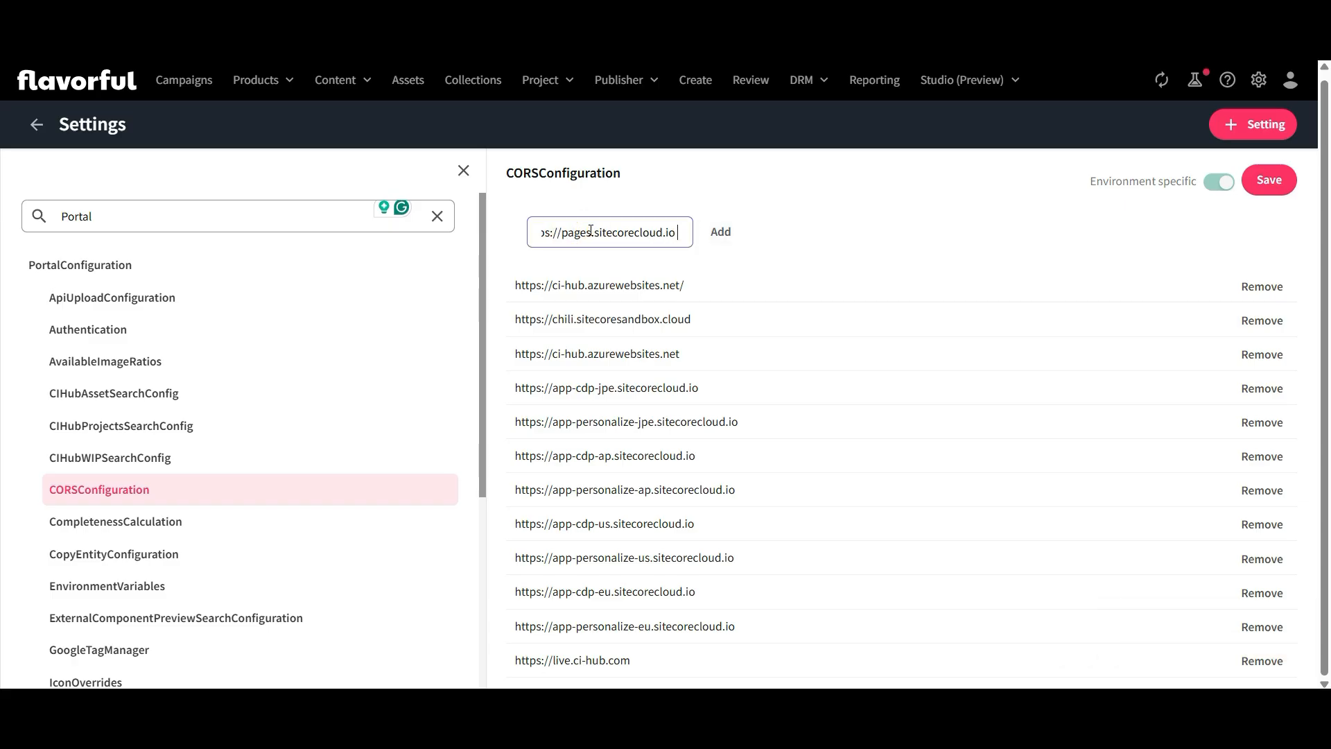
{"action": "key", "text": "BackSpace"}
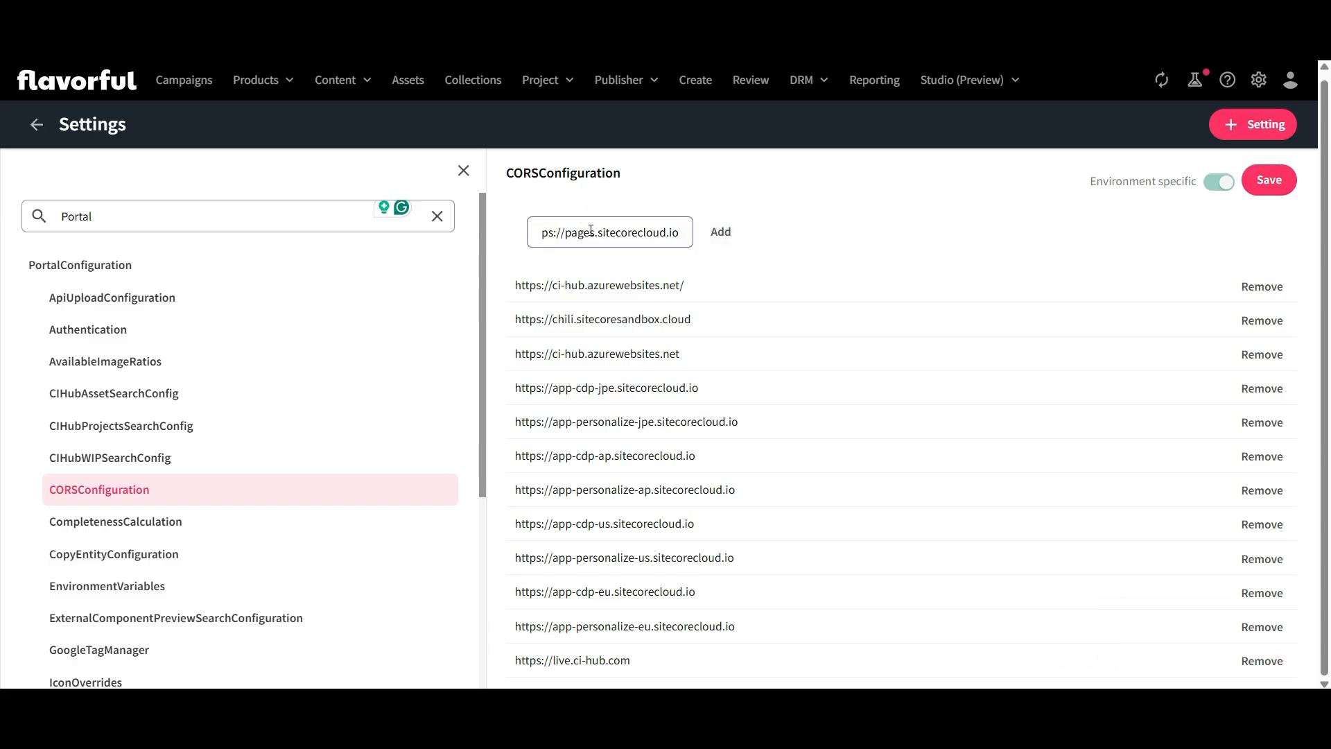
{"action": "left_click", "coordinate": [724, 238]}
{"action": "scroll", "coordinate": [719, 604], "scroll_direction": "down", "scroll_amount": 1}
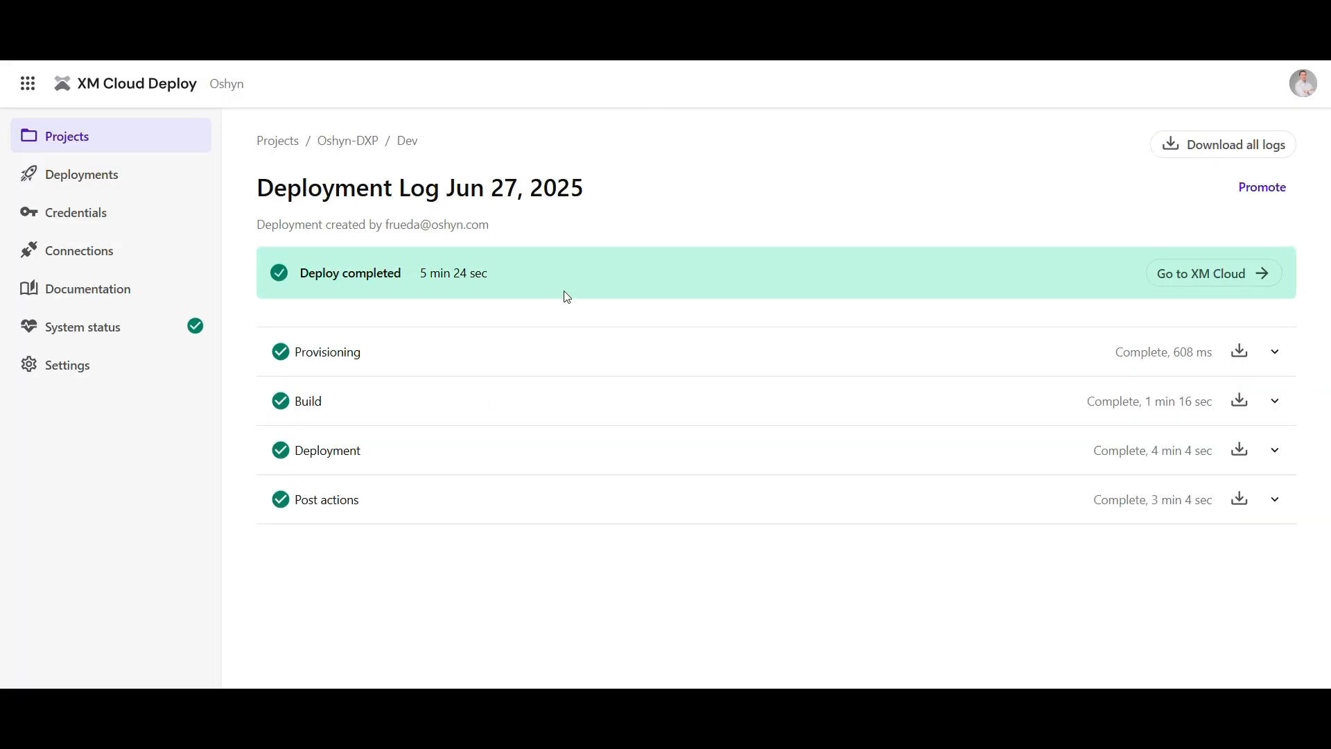
In XM Cloud Deploy, copy the environment host name from the details of the Oshyn-DXP project's Dev environment
{"action": "left_click", "coordinate": [82, 142]}
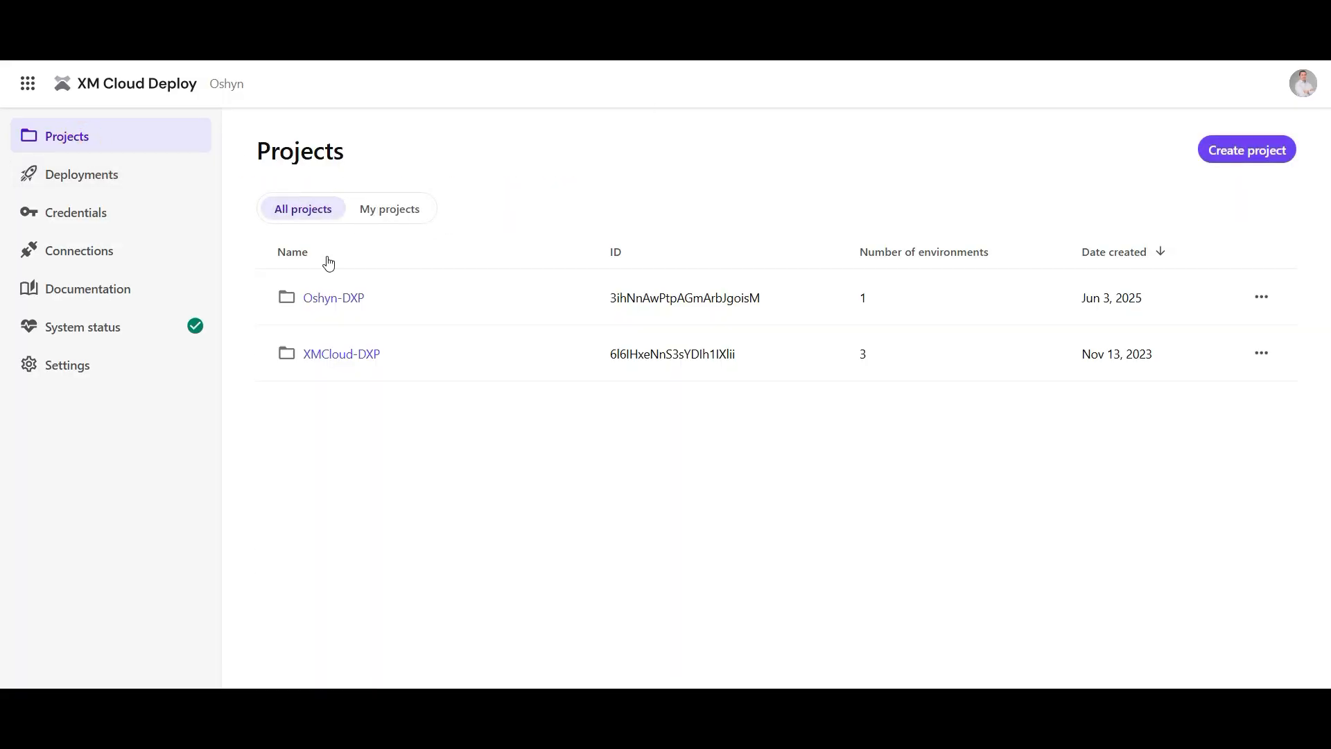
{"action": "left_click", "coordinate": [328, 298]}
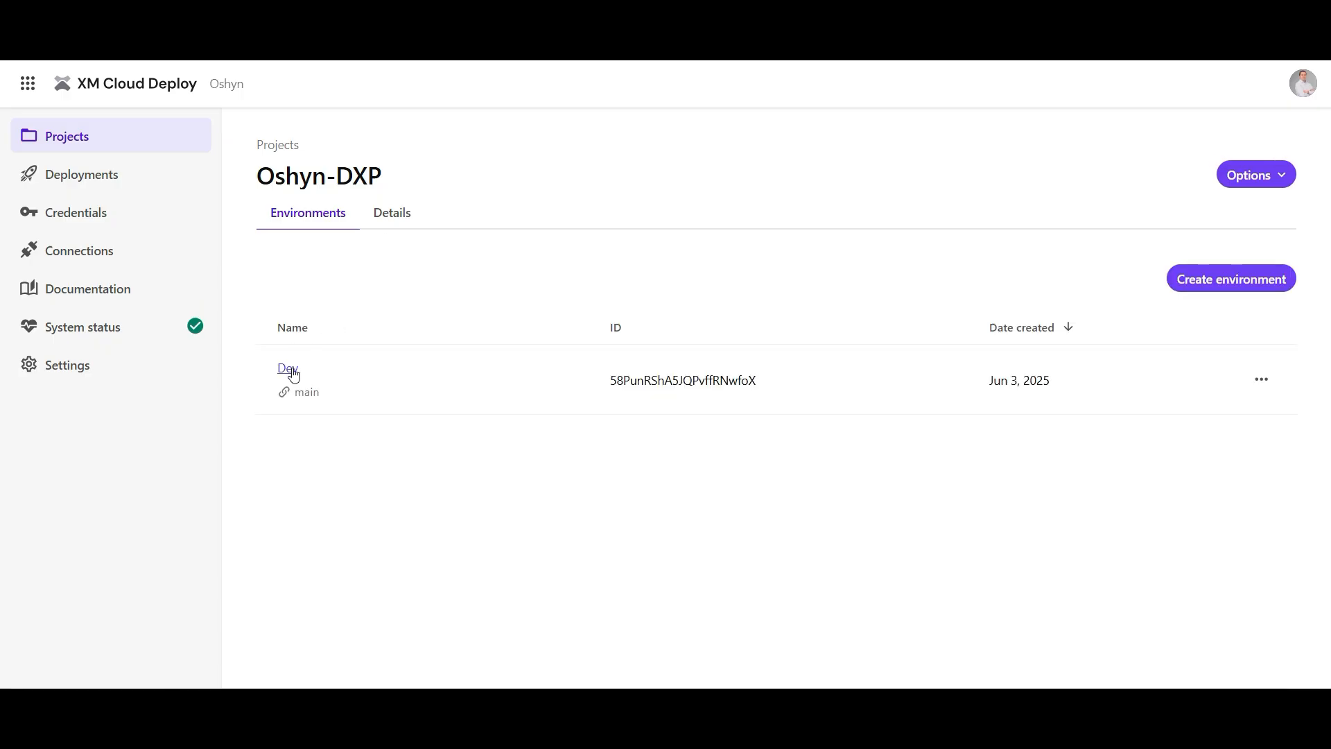
{"action": "left_click", "coordinate": [292, 367]}
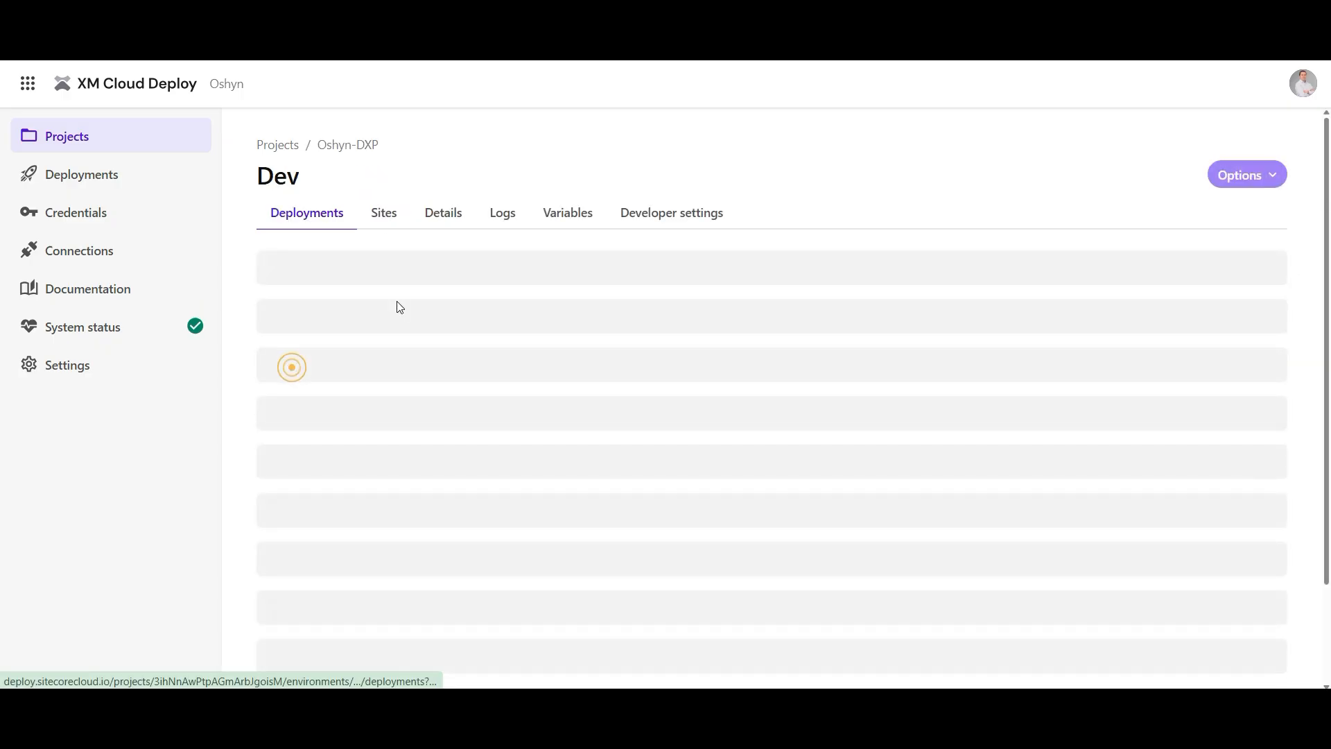
{"action": "left_click", "coordinate": [439, 212]}
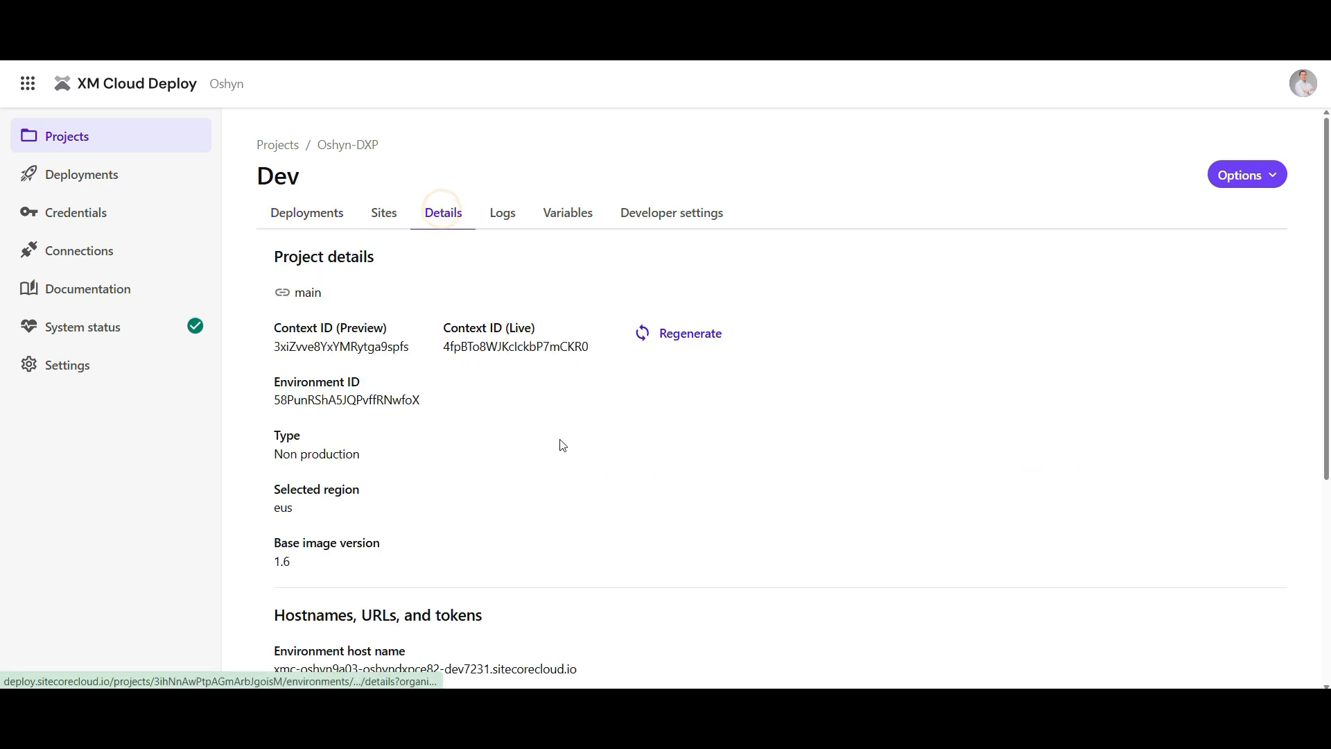
{"action": "scroll", "coordinate": [555, 445], "scroll_direction": "down", "scroll_amount": 4}
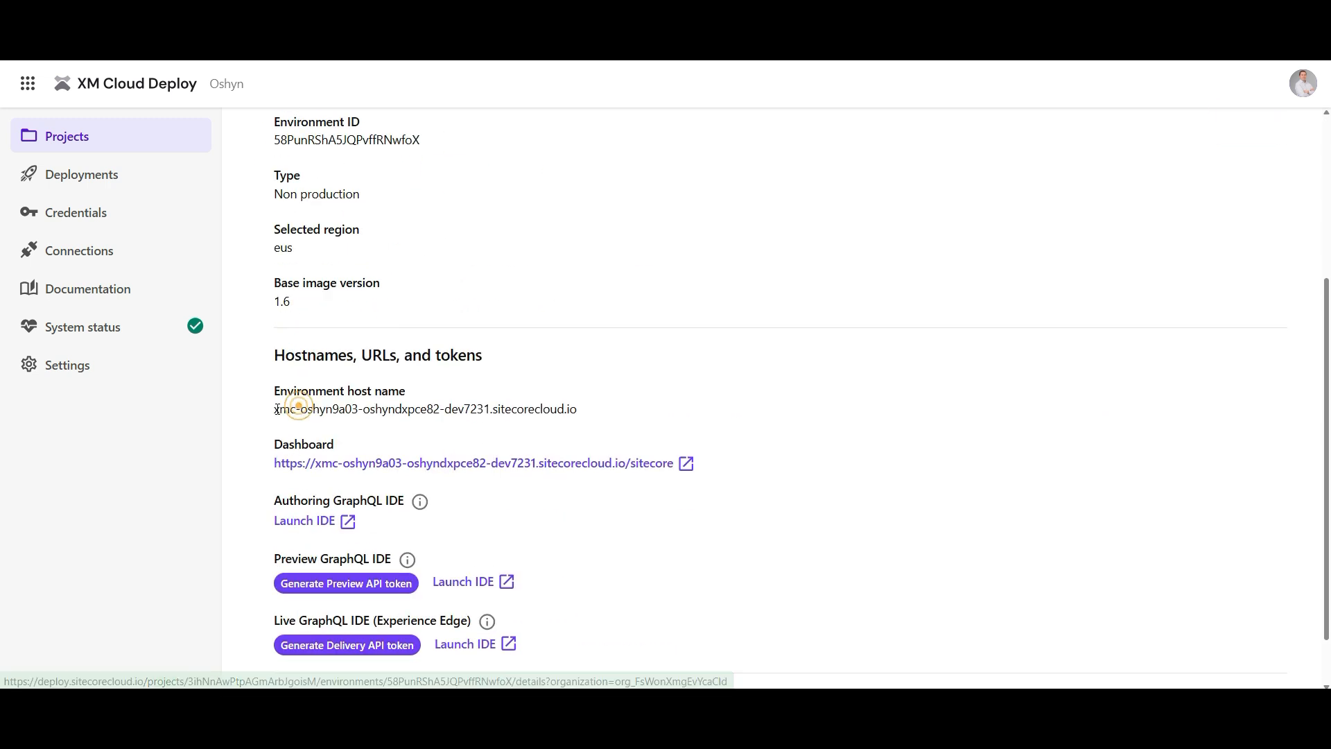
{"action": "left_click_drag", "start_coordinate": [274, 409], "coordinate": [576, 403]}
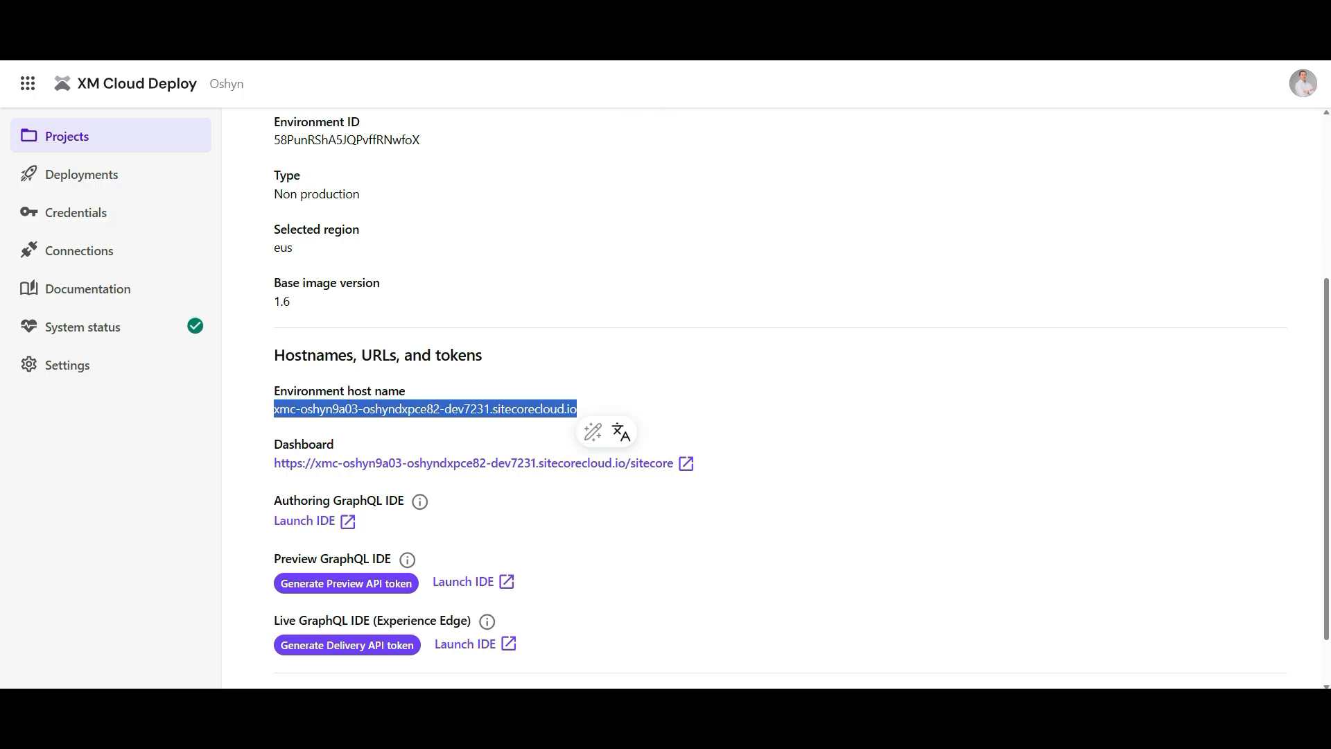
{"action": "key", "text": "alt+Tab"}
{"action": "left_click", "coordinate": [599, 202]}
{"action": "type", "text": "https_"}
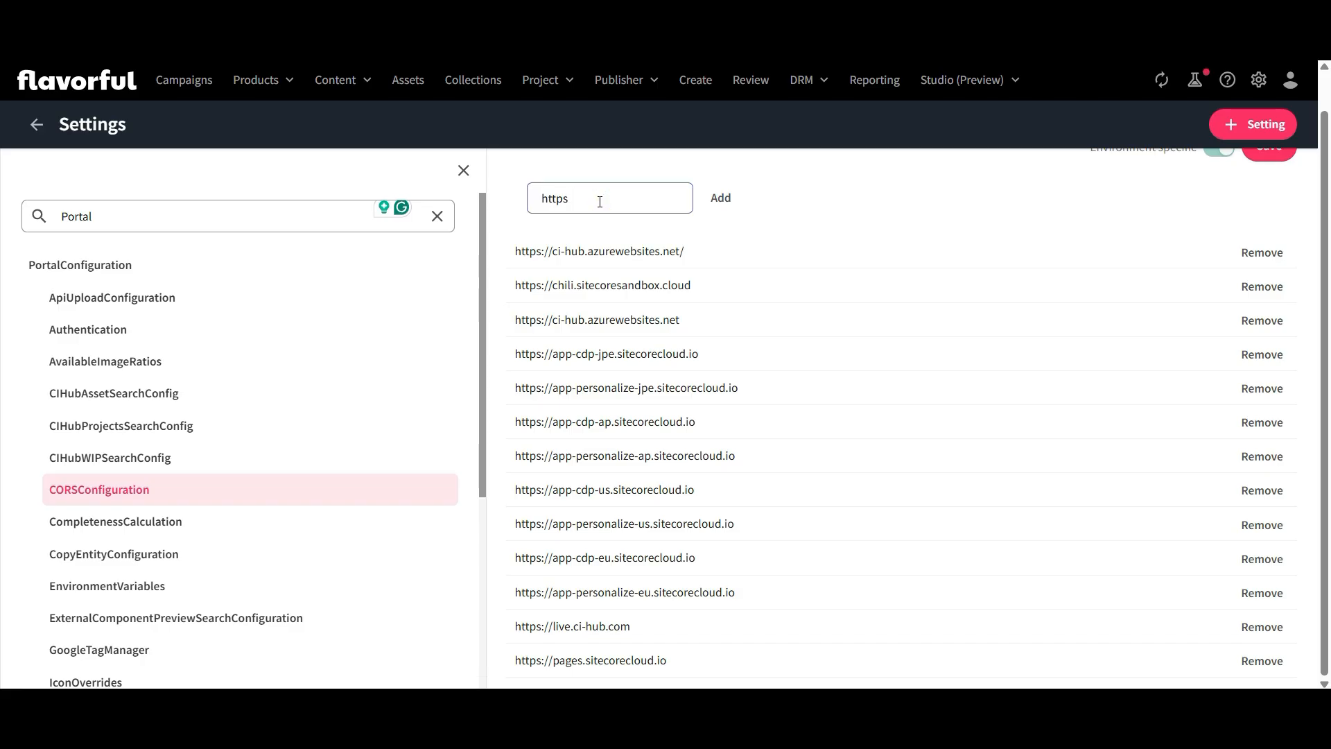
{"action": "type", "text": "//"}
{"action": "key", "text": "ctrl+v"}
{"action": "left_click", "coordinate": [721, 198]}
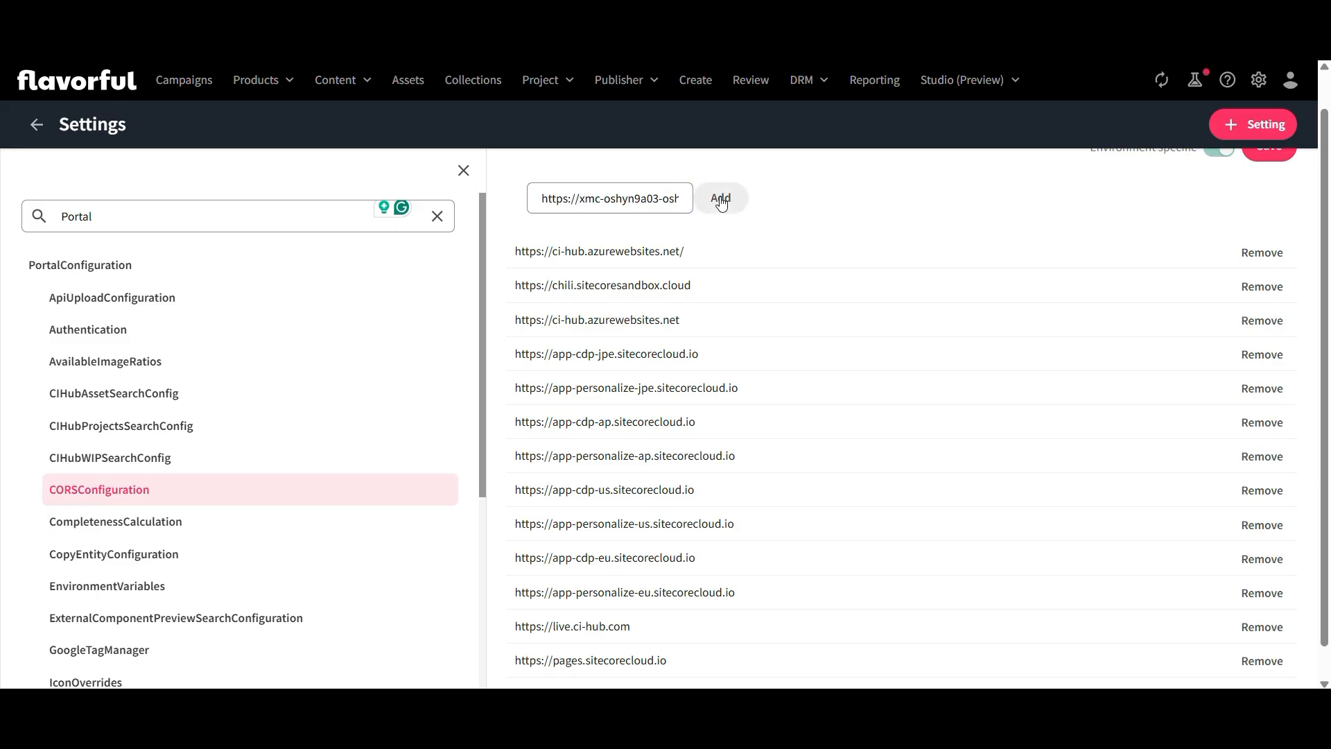
{"action": "scroll", "coordinate": [763, 531], "scroll_direction": "down", "scroll_amount": 1}
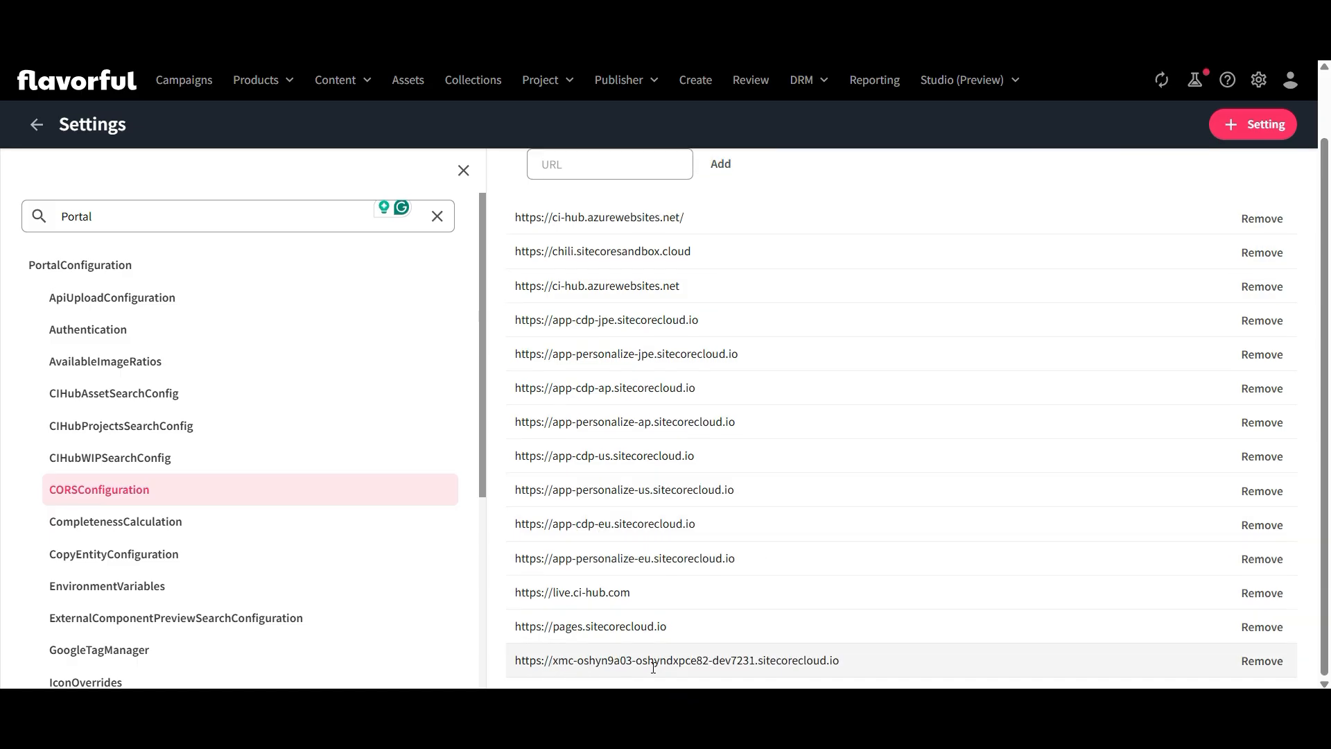
{"action": "scroll", "coordinate": [1235, 514], "scroll_direction": "up", "scroll_amount": 1}
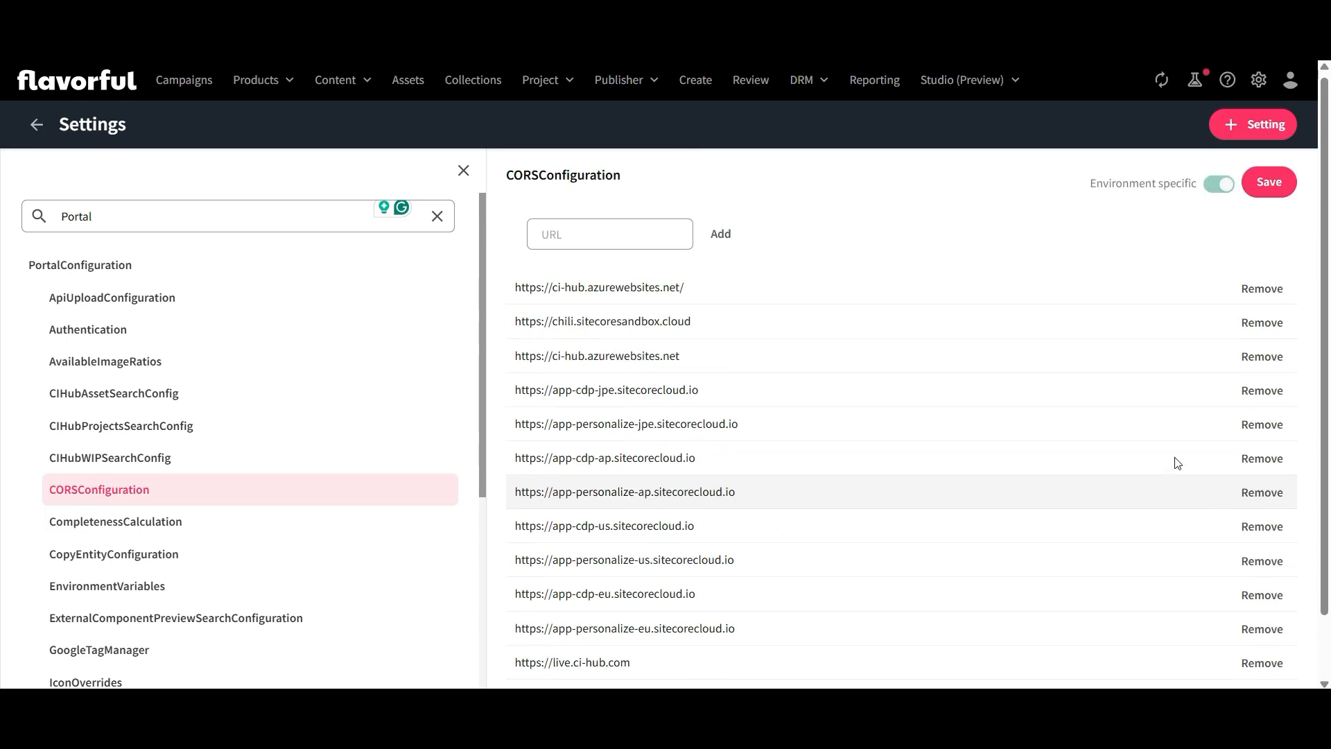
{"action": "left_click", "coordinate": [1280, 186]}
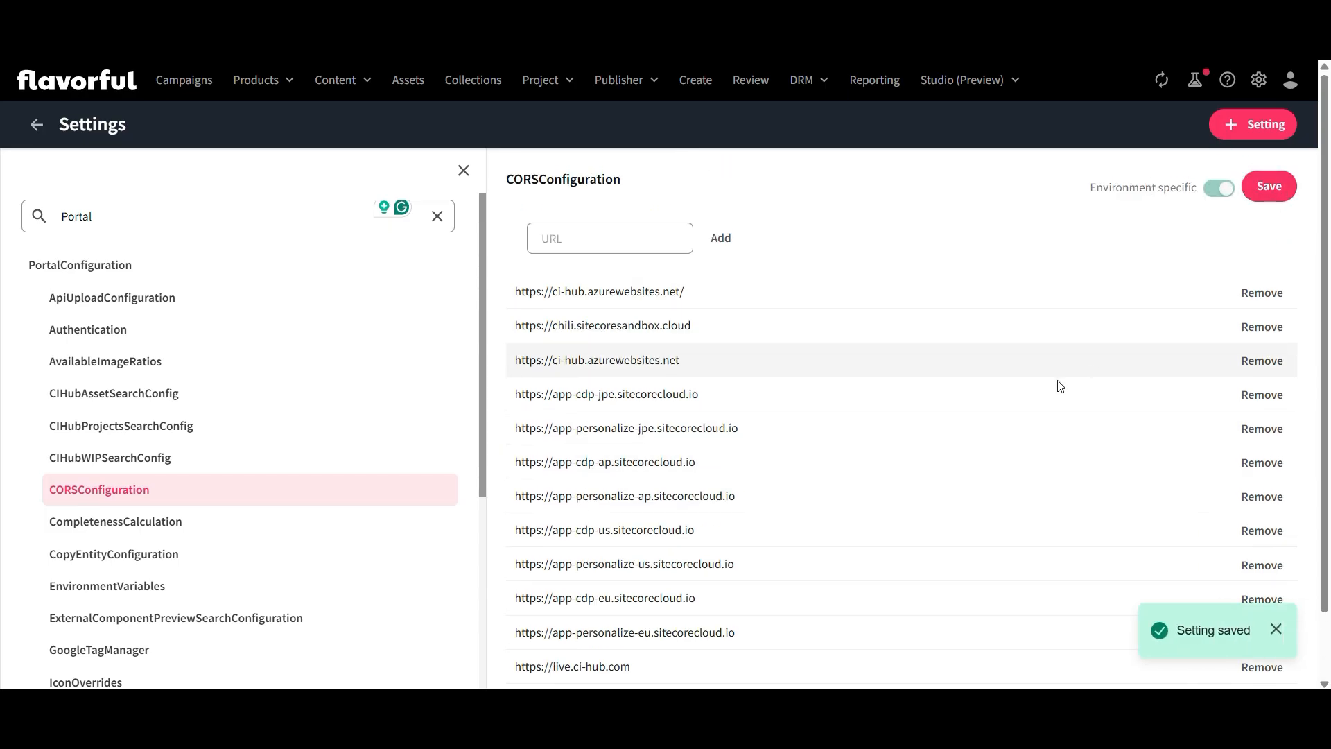
{"action": "scroll", "coordinate": [1033, 402], "scroll_direction": "down", "scroll_amount": 1}
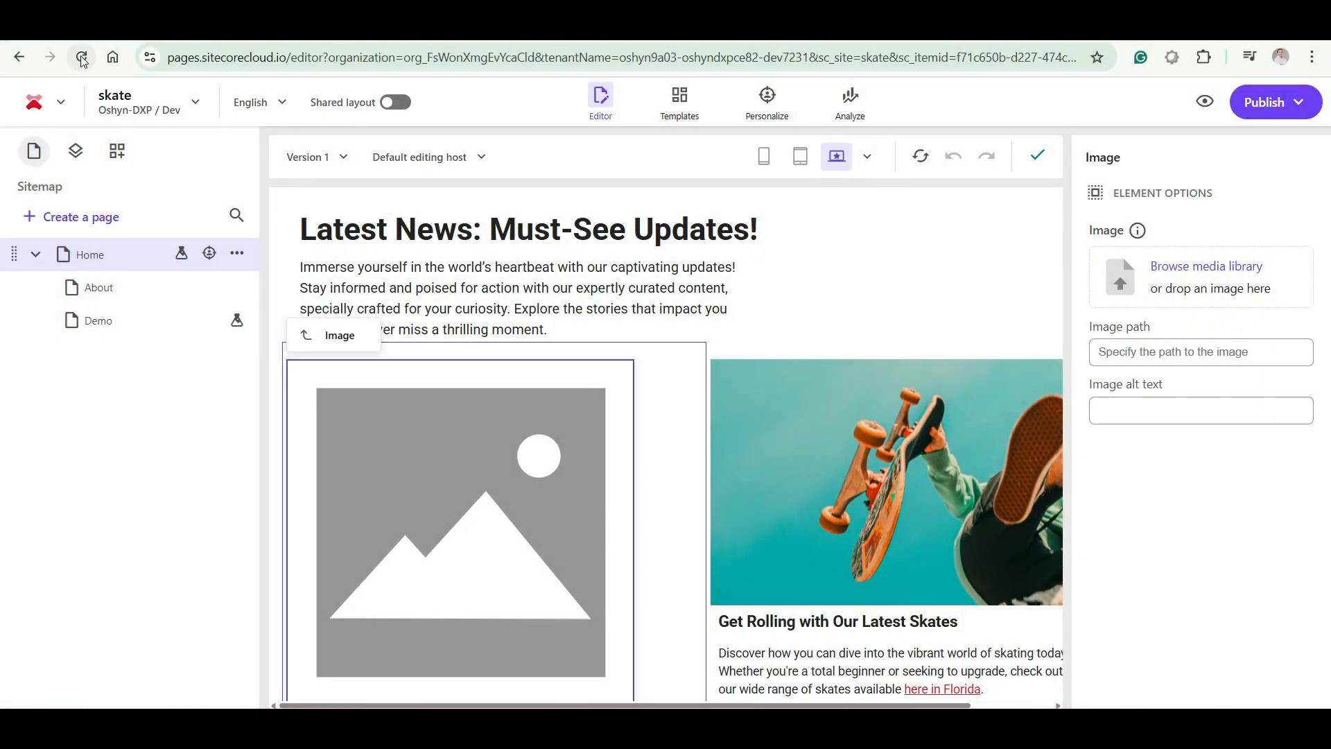
Reload the XM Cloud page editor and browse the Content hub assets for the first placeholder image under Latest News
{"action": "left_click", "coordinate": [82, 59]}
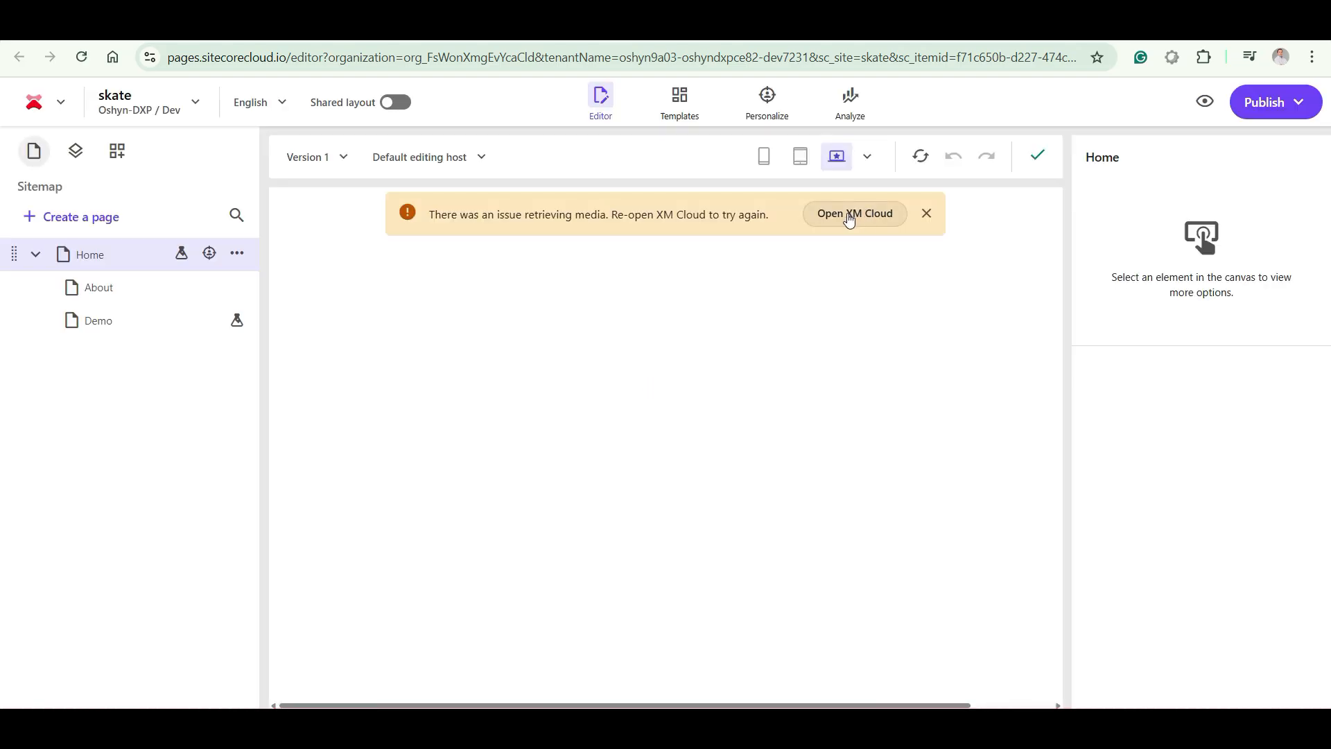
{"action": "left_click", "coordinate": [81, 57]}
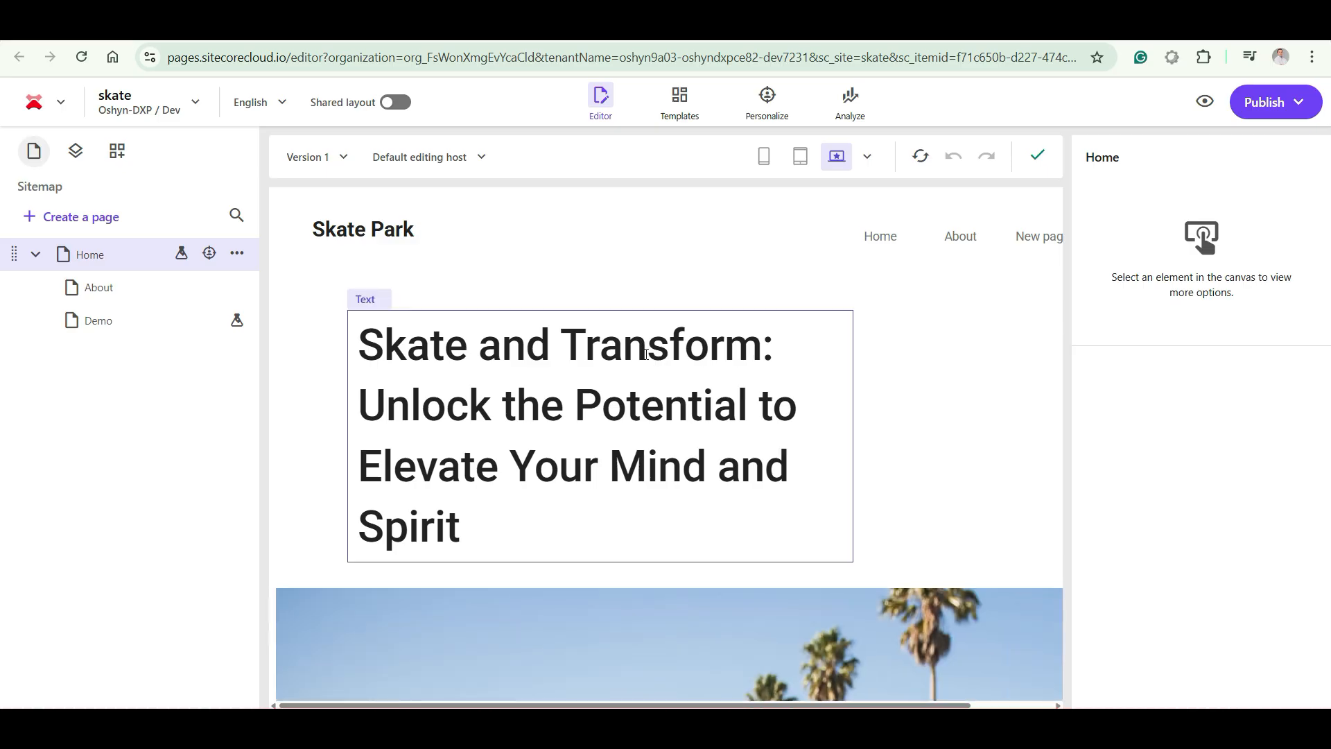
{"action": "scroll", "coordinate": [646, 355], "scroll_direction": "down", "scroll_amount": 10}
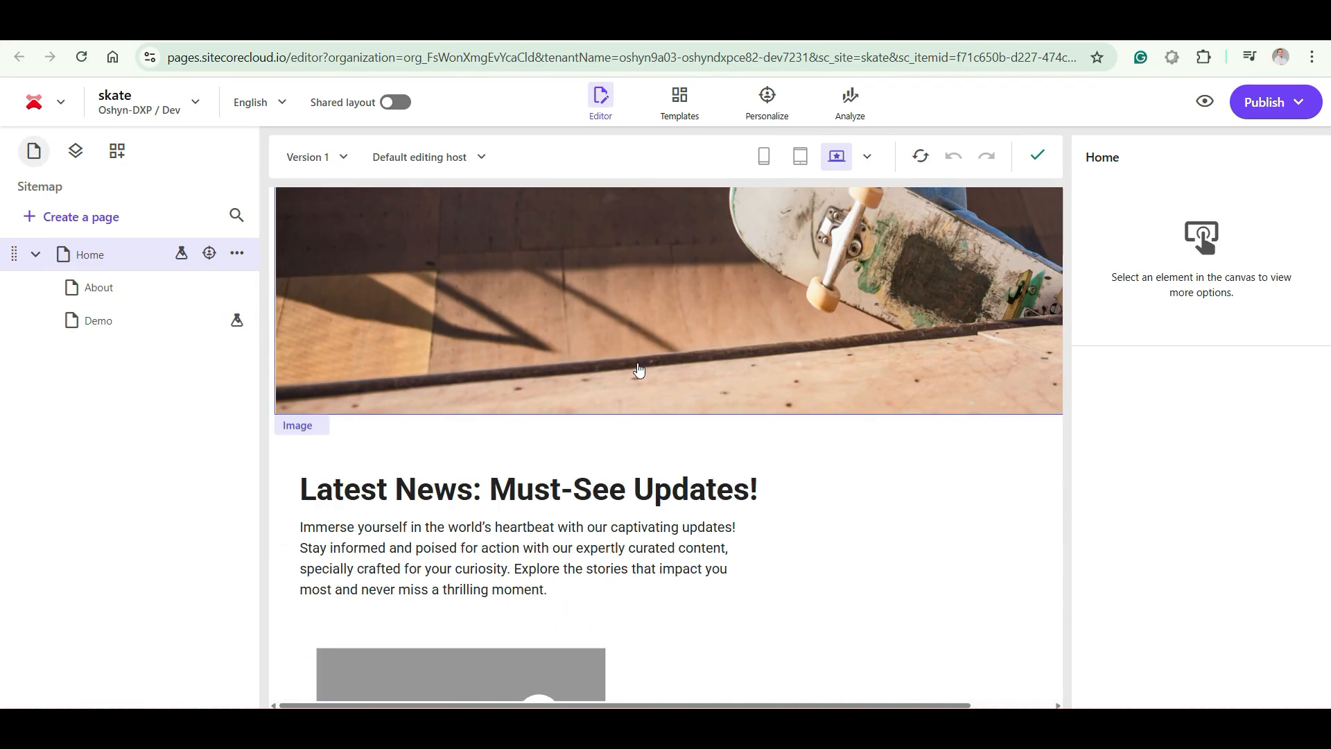
{"action": "scroll", "coordinate": [638, 369], "scroll_direction": "down", "scroll_amount": 6}
{"action": "left_click", "coordinate": [505, 314]}
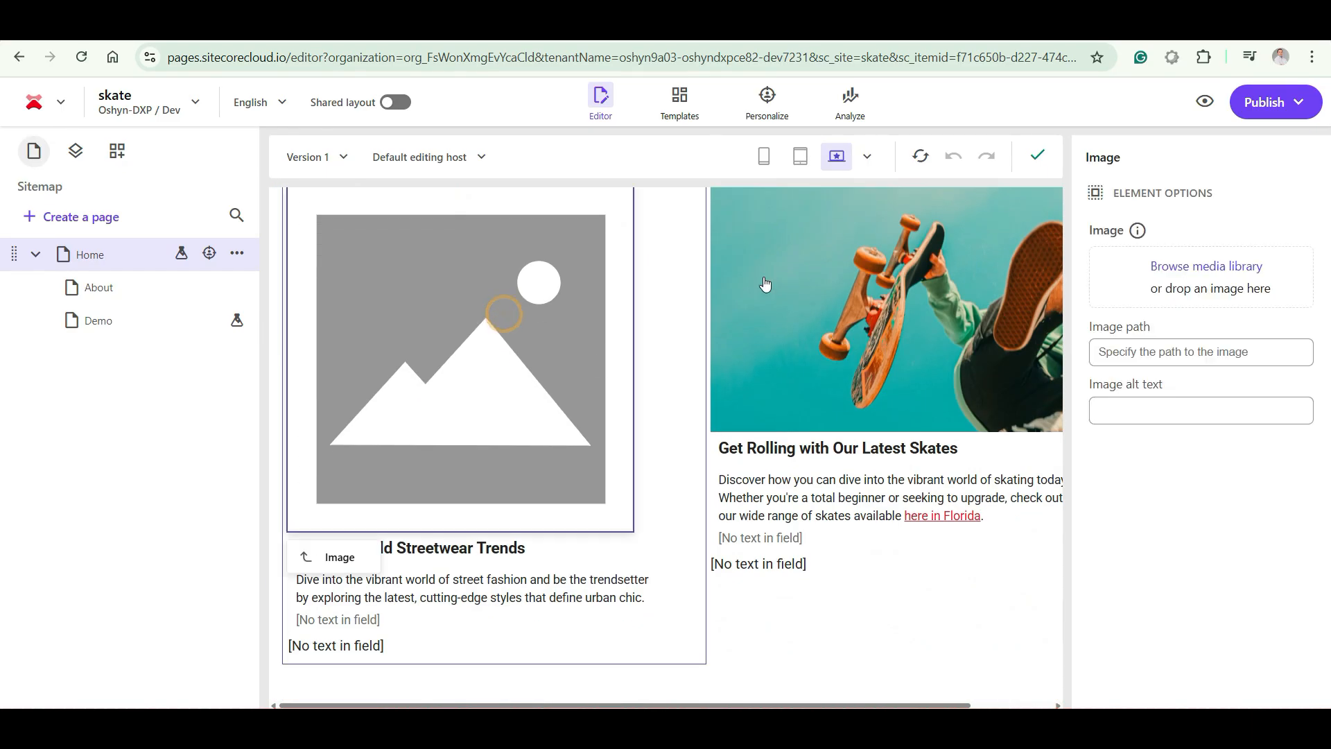
{"action": "left_click", "coordinate": [1181, 277]}
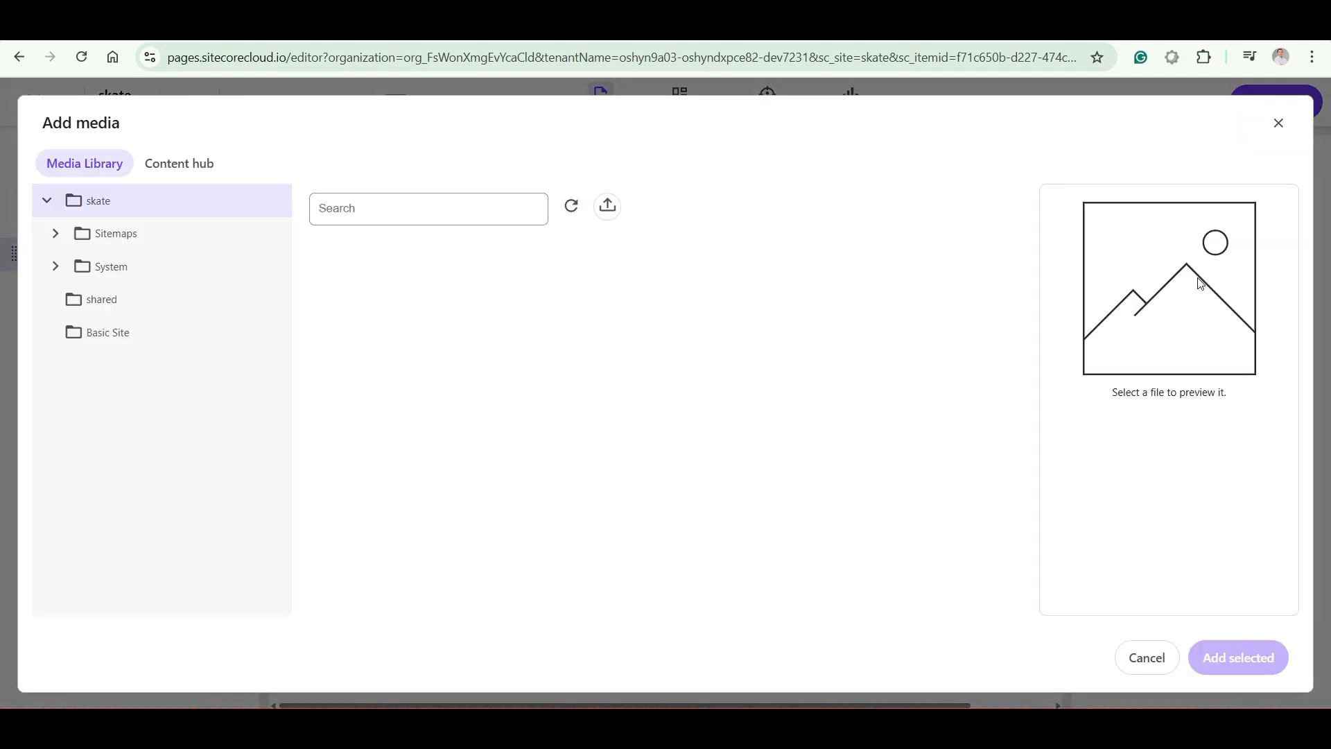
{"action": "left_click", "coordinate": [192, 170]}
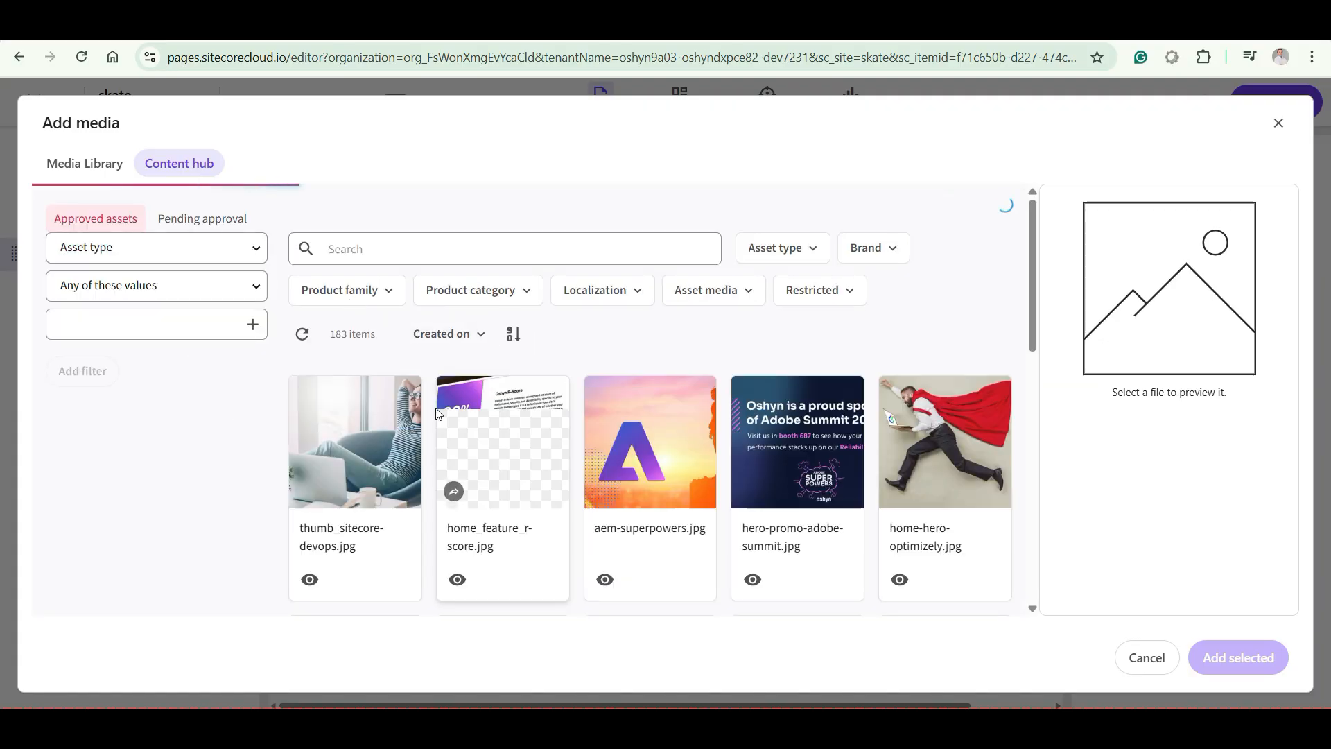
{"action": "scroll", "coordinate": [436, 411], "scroll_direction": "down", "scroll_amount": 3}
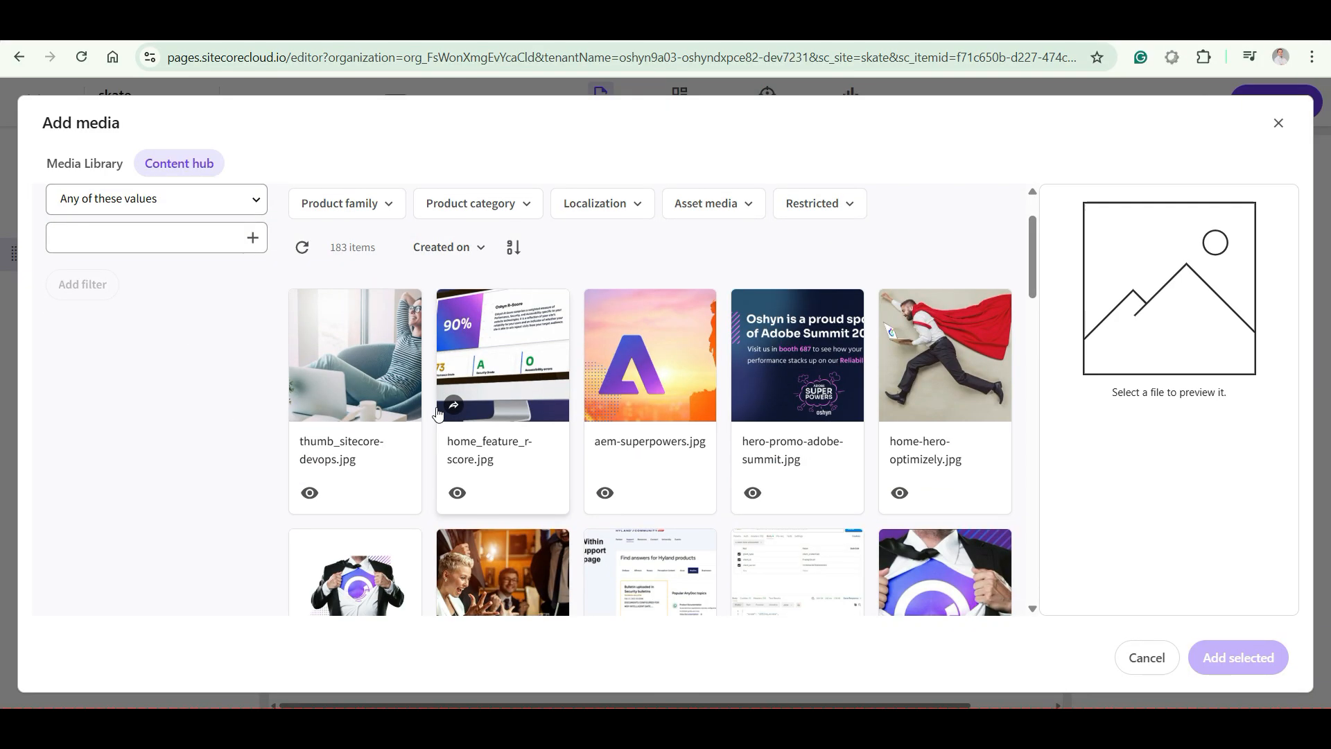
{"action": "scroll", "coordinate": [437, 413], "scroll_direction": "down", "scroll_amount": 3}
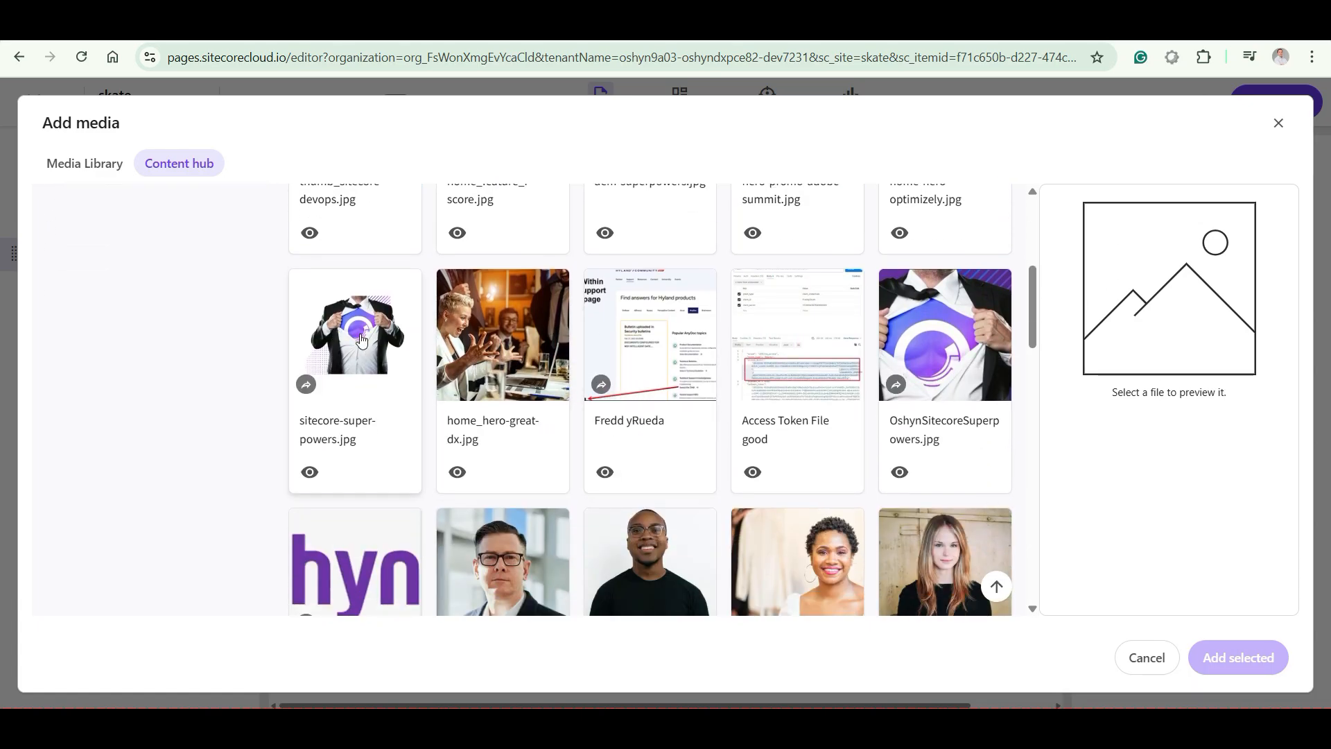
Insert the original public link of sitecore-super-powers.jpg from Content hub as the first image under Latest News
{"action": "left_click", "coordinate": [360, 338]}
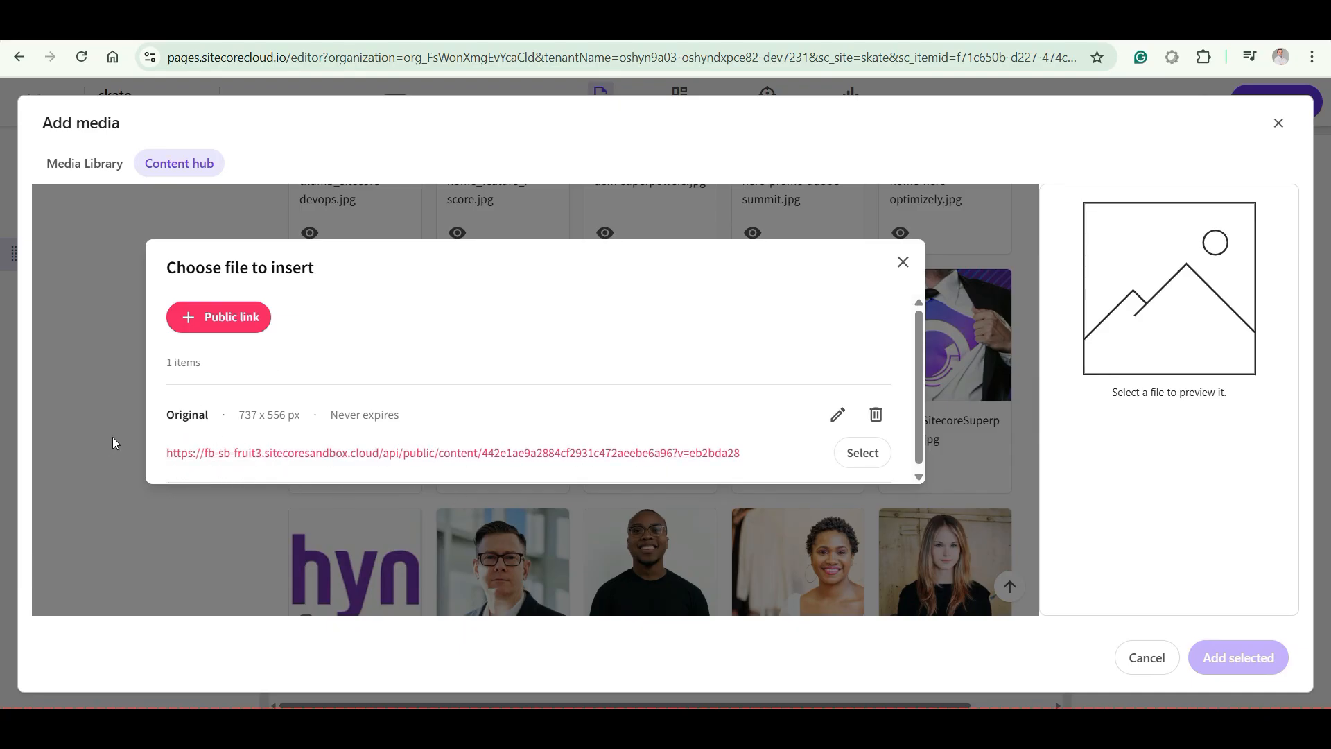
{"action": "left_click", "coordinate": [871, 462]}
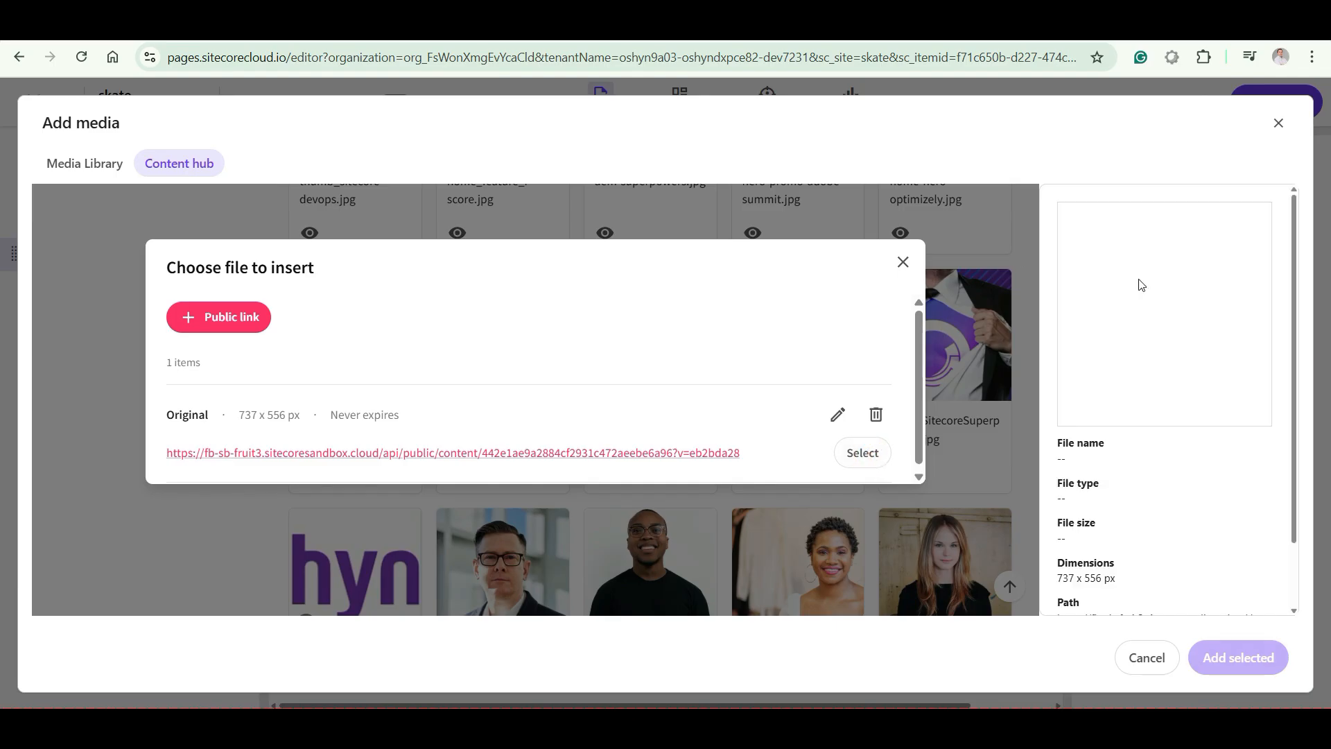
{"action": "left_click", "coordinate": [903, 263]}
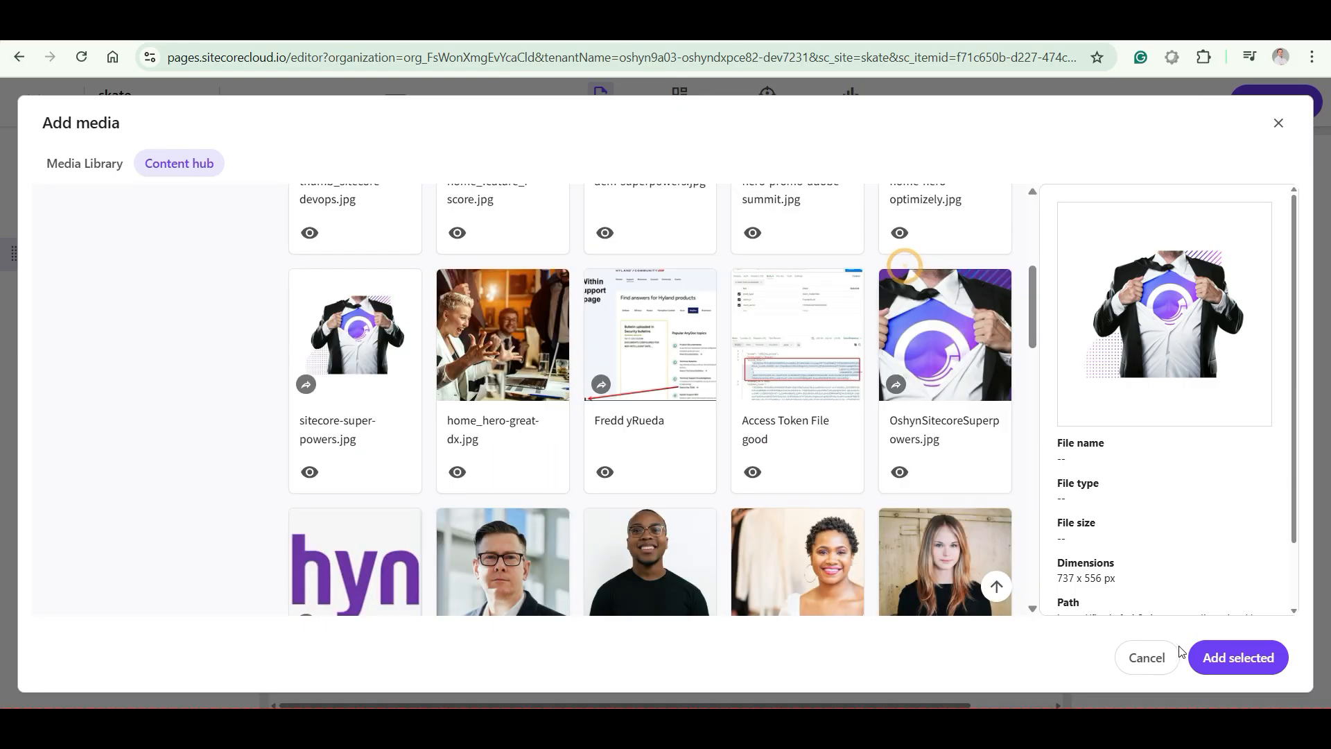
{"action": "left_click", "coordinate": [1236, 659]}
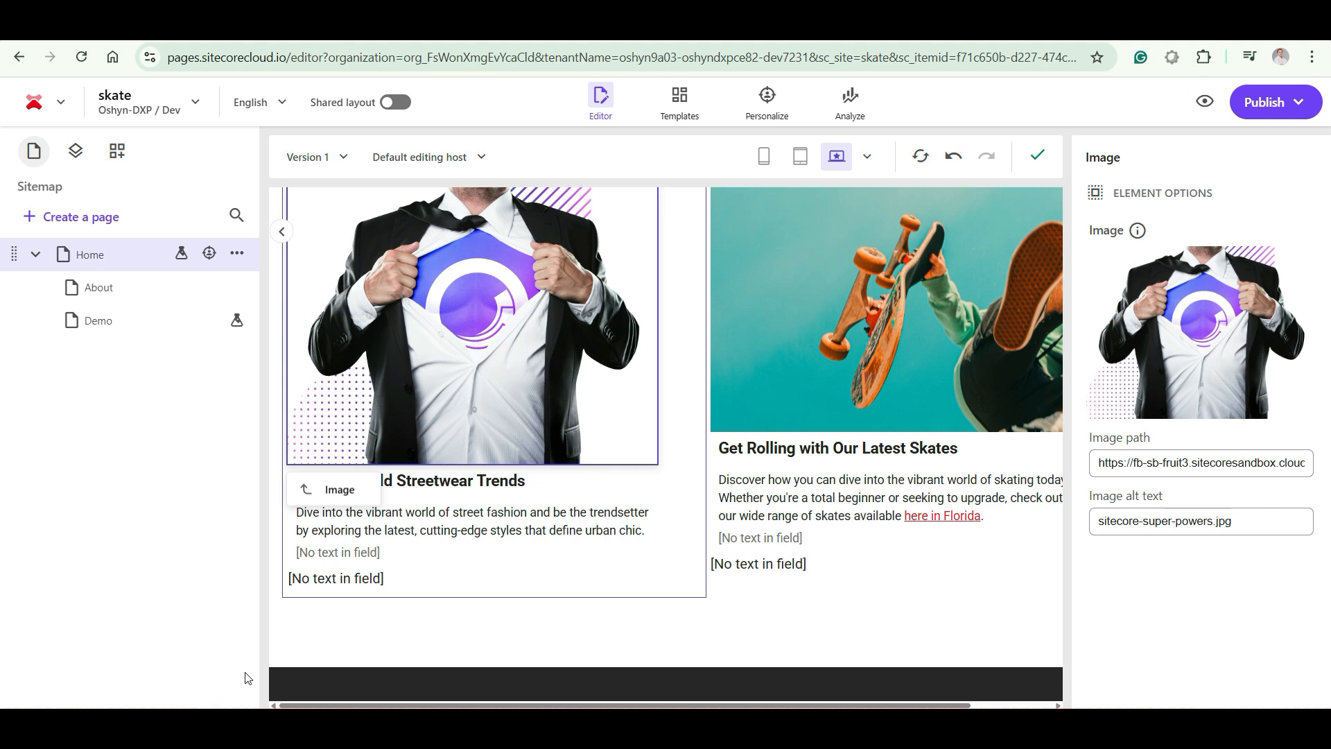
Check the inserted image on the page and inspect its full image path for the Content Hub public link
{"action": "scroll", "coordinate": [386, 544], "scroll_direction": "up", "scroll_amount": 1}
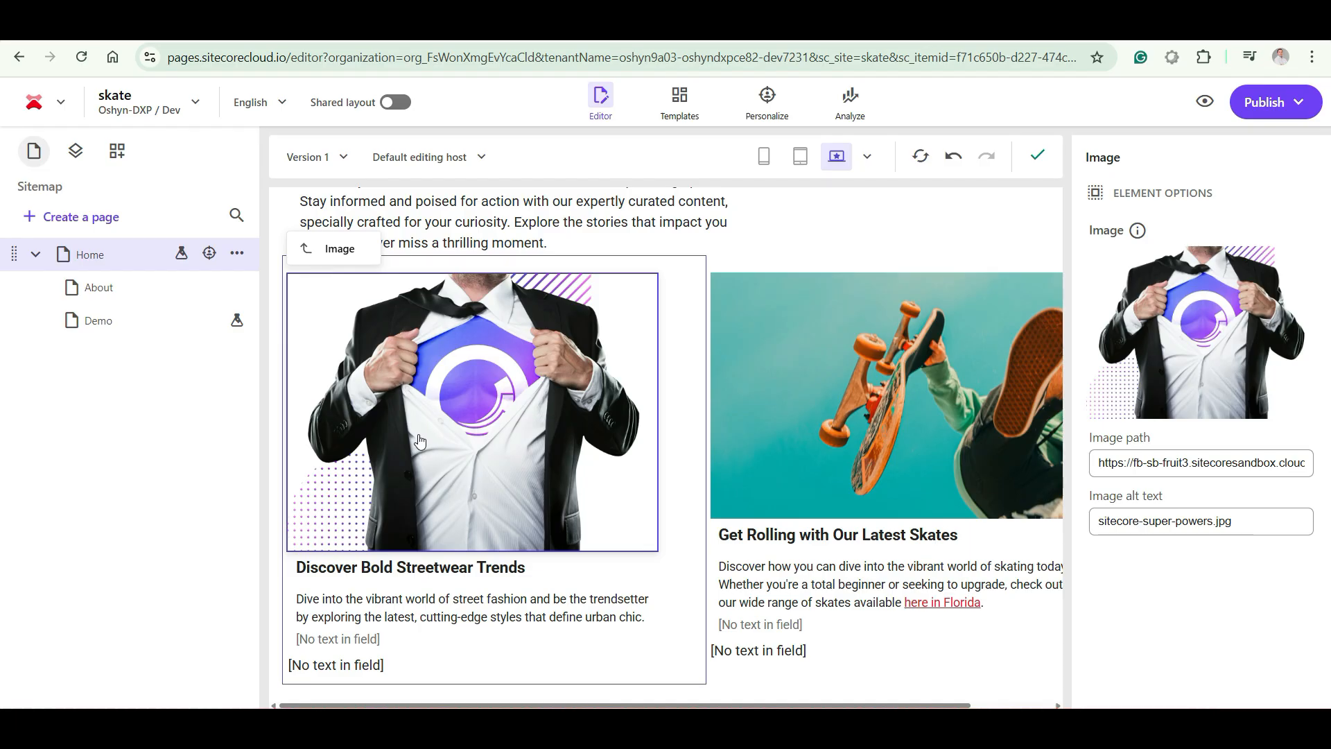
{"action": "left_click_drag", "start_coordinate": [1102, 466], "coordinate": [1310, 459]}
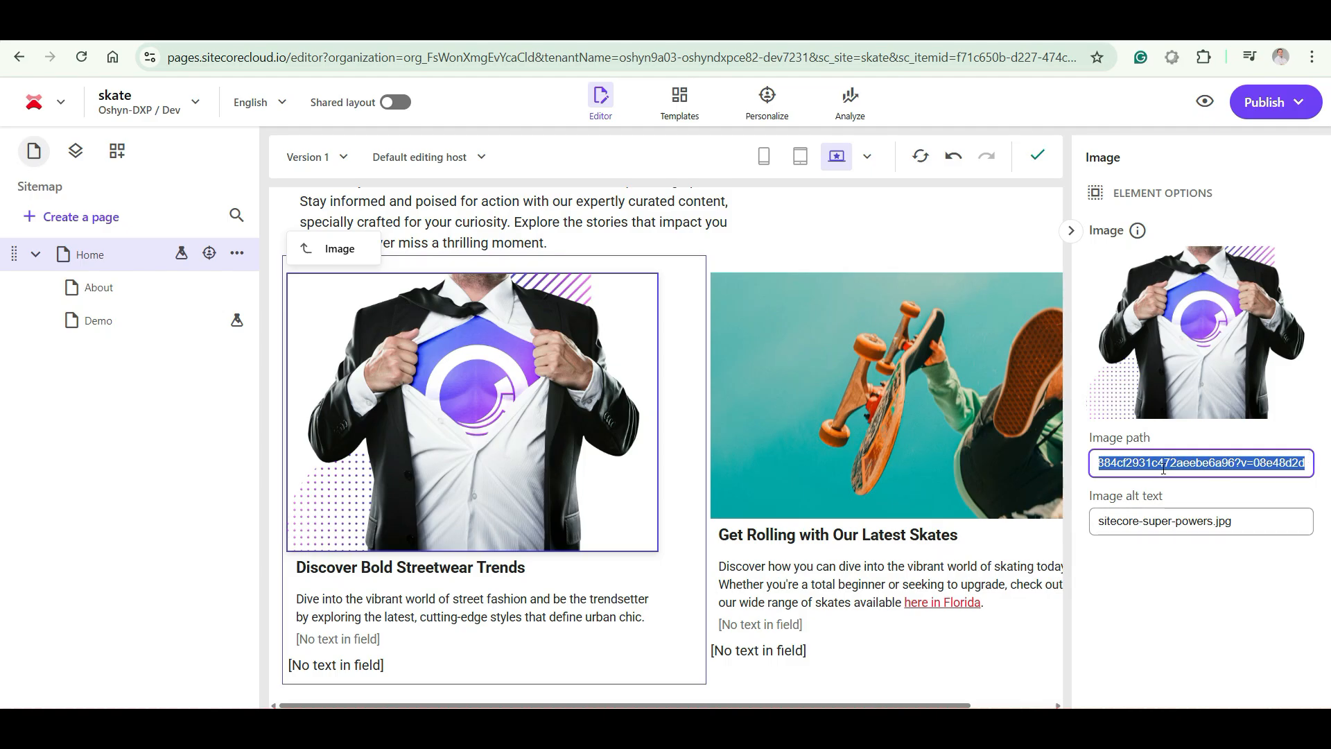
{"action": "key", "text": "Home"}
{"action": "left_click_drag", "start_coordinate": [1121, 463], "coordinate": [1282, 469]}
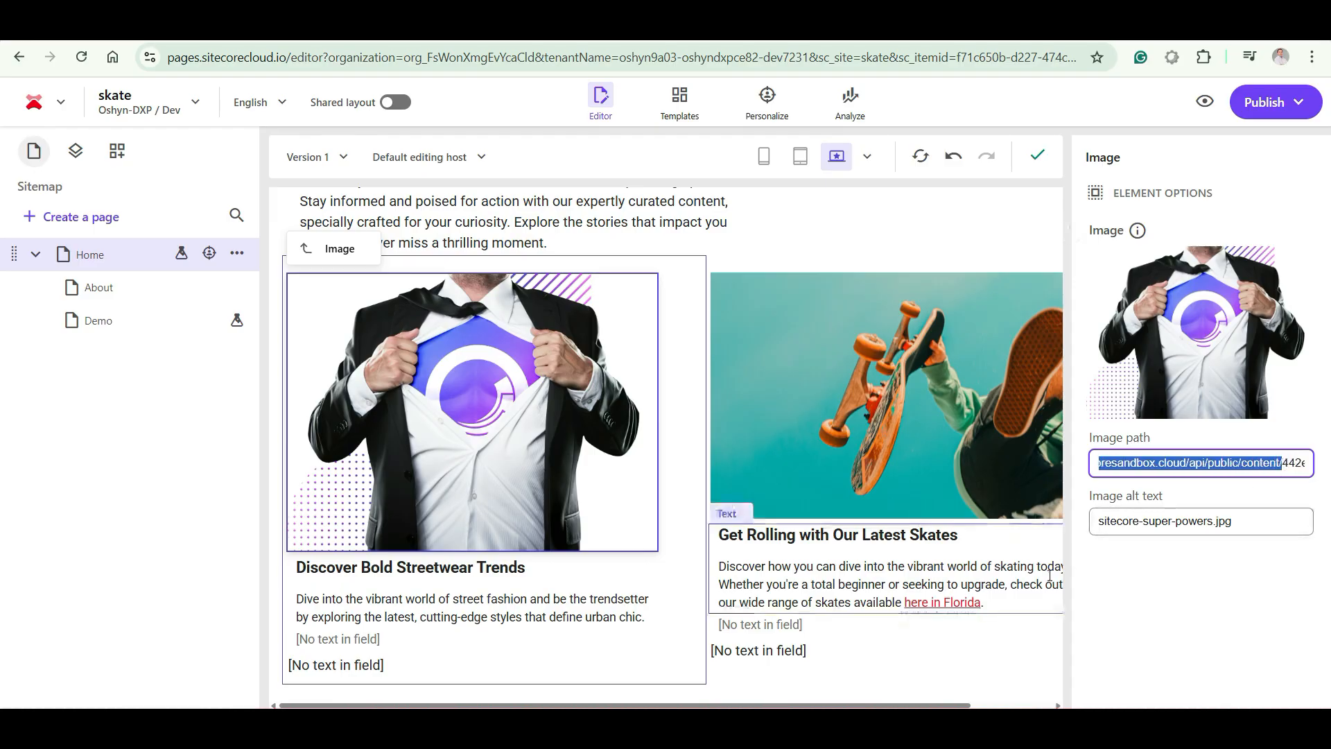
{"action": "scroll", "coordinate": [1051, 582], "scroll_direction": "up", "scroll_amount": 1}
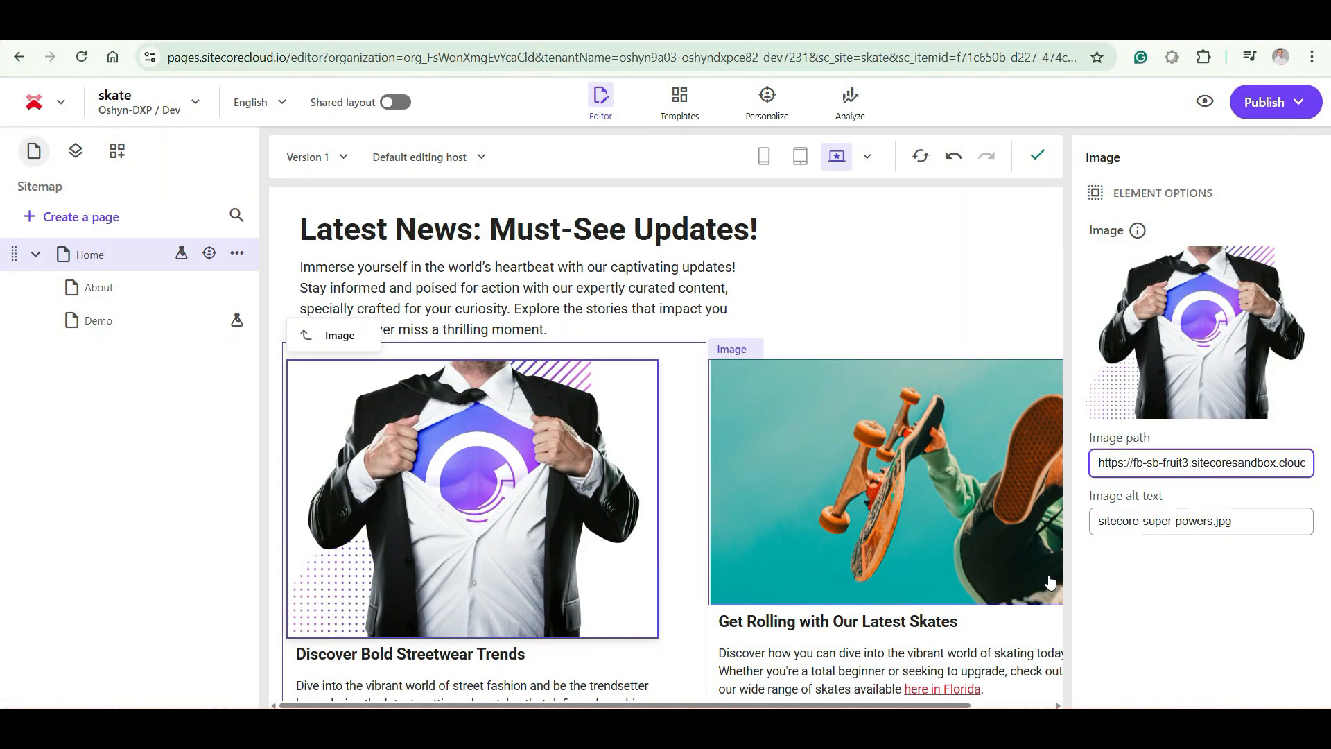